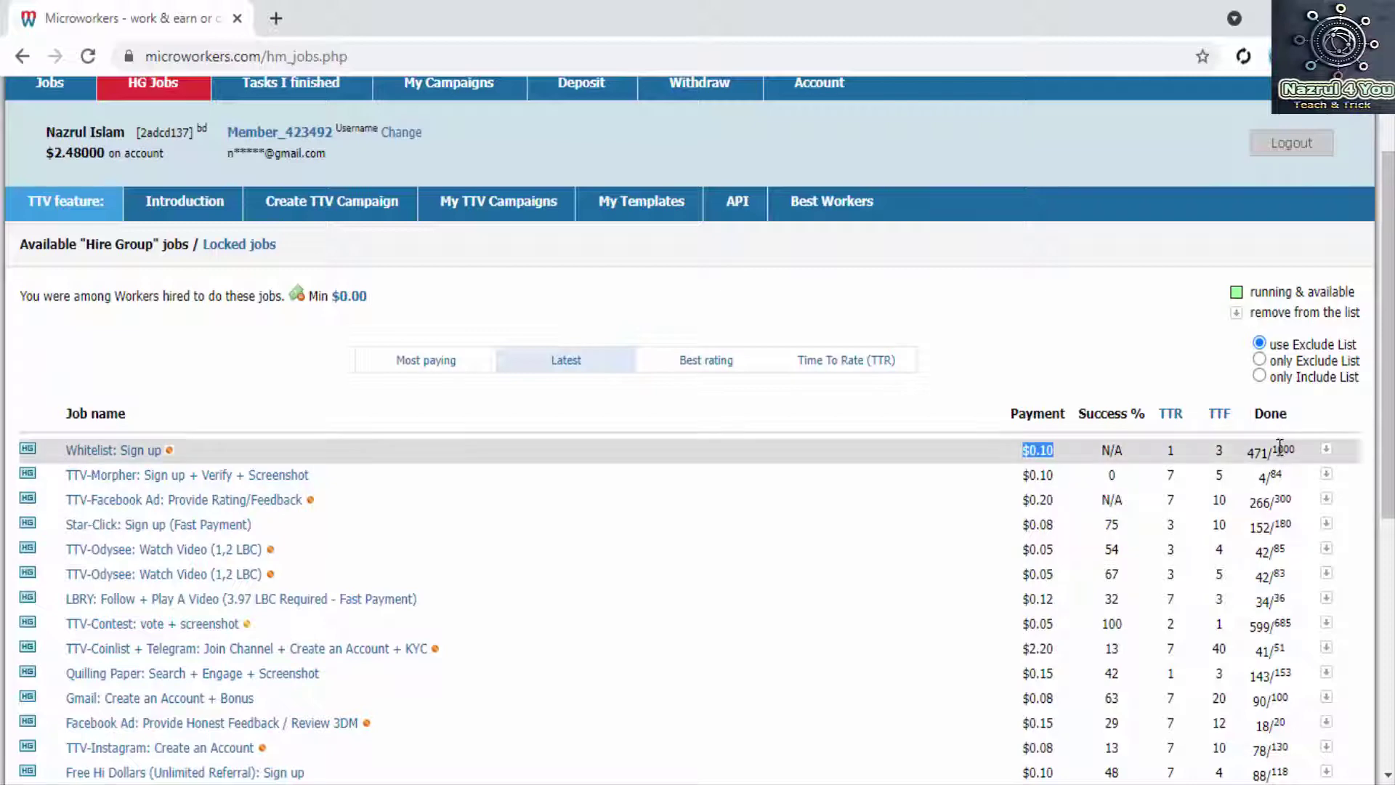
Step: Highlight the Whitelist: Sign up job's 471 of 1000 completions, then open a blank tab
{"action": "left_click_drag", "start_coordinate": [1272, 449], "coordinate": [1301, 469]}
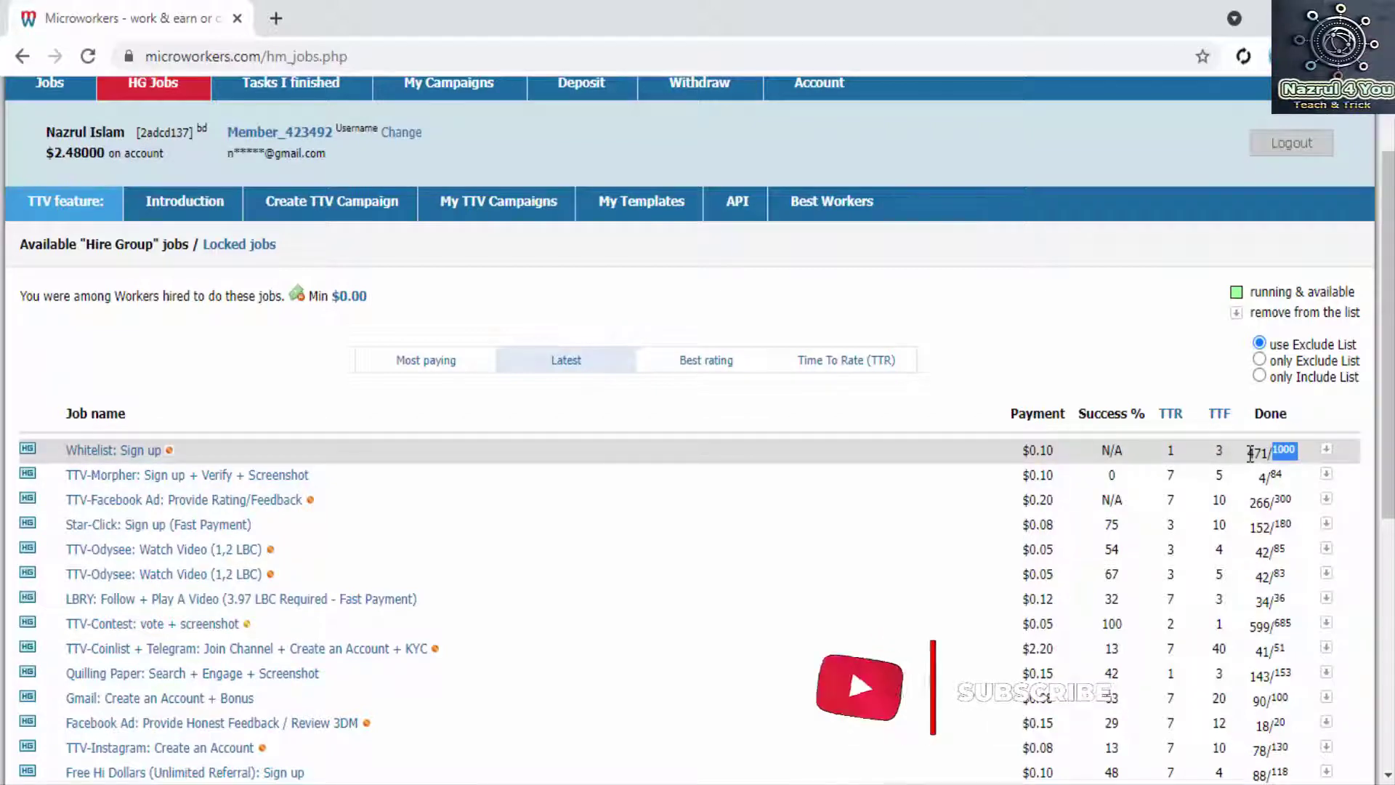
{"action": "left_click_drag", "start_coordinate": [1248, 453], "coordinate": [1265, 455]}
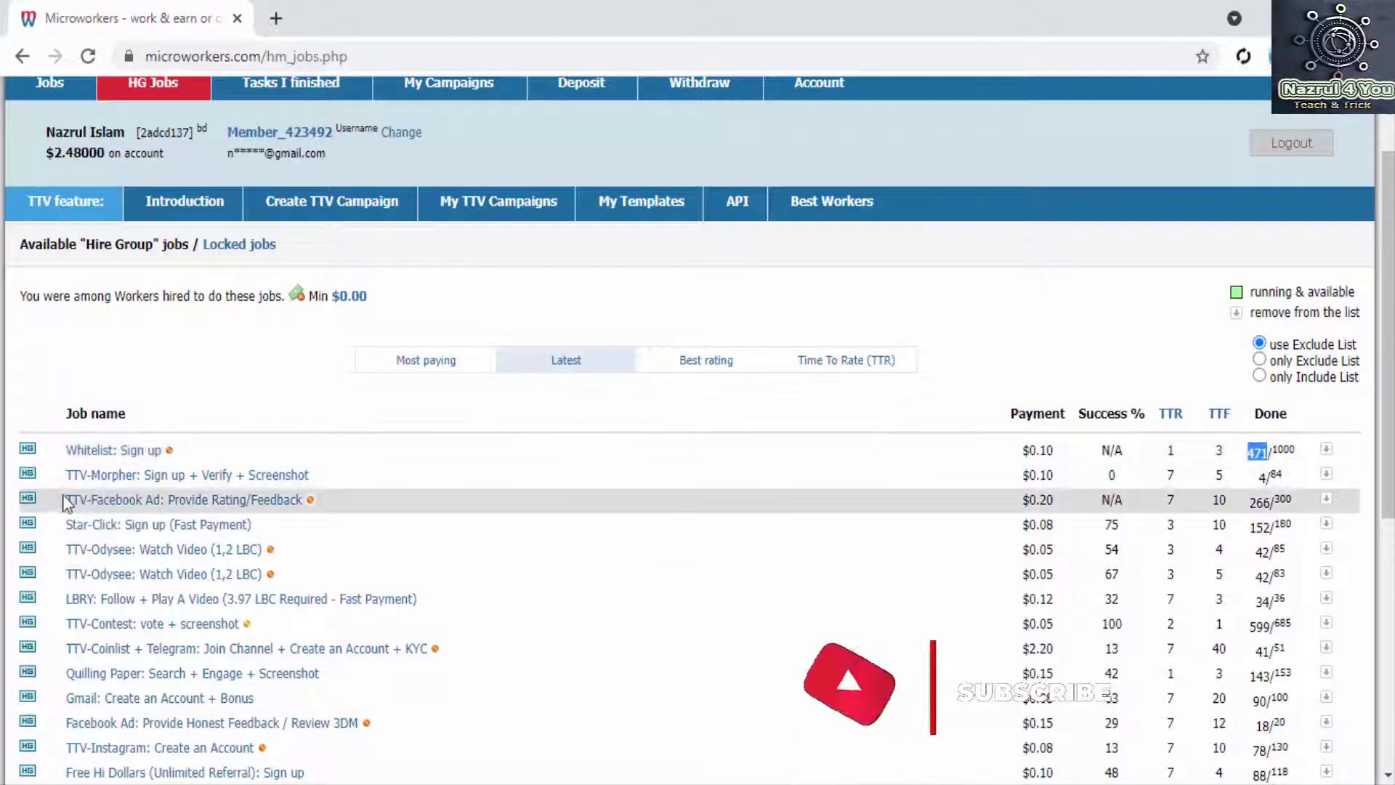
{"action": "left_click", "coordinate": [277, 19]}
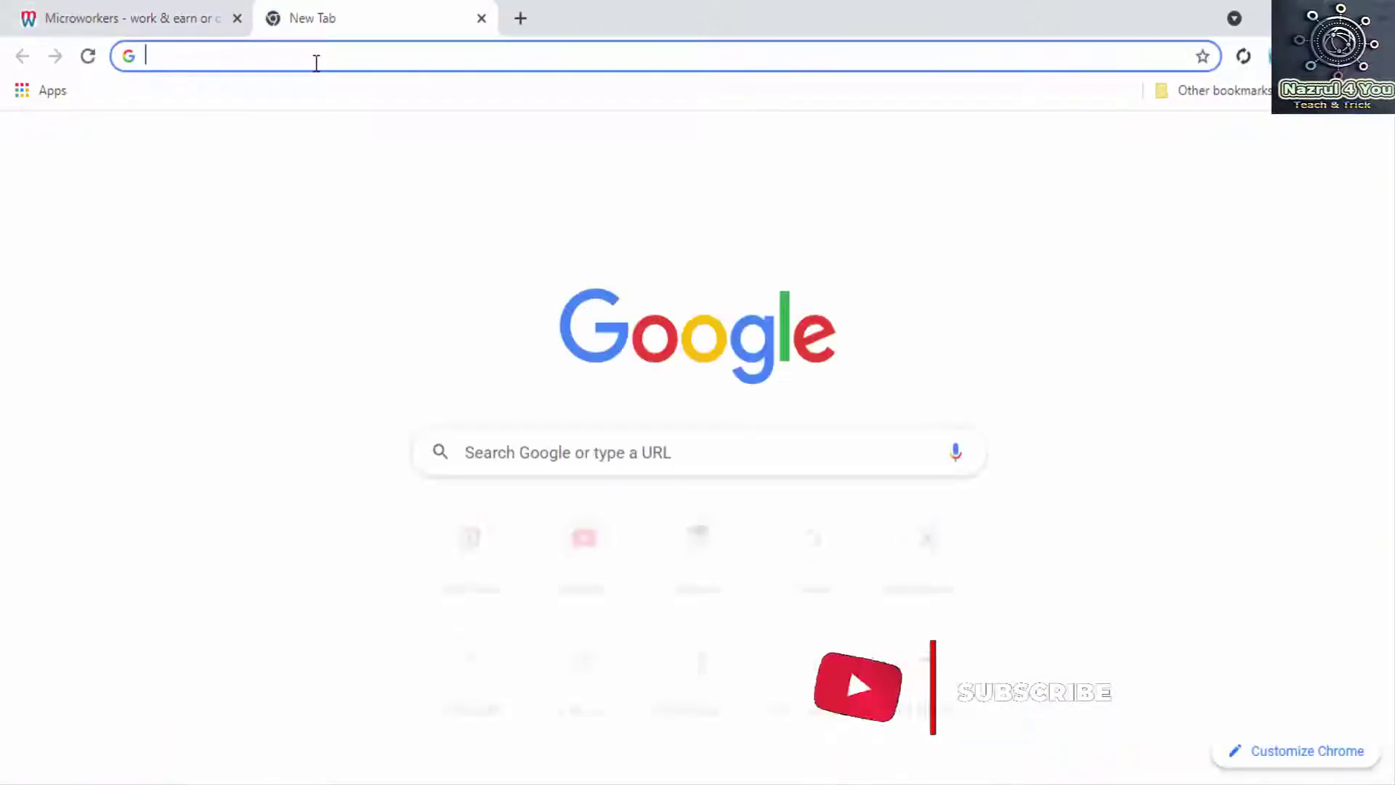
Step: Search Google for 'temp mail', open the Temp Mail site, and return to the Microworkers tab
{"action": "type", "text": "tm"}
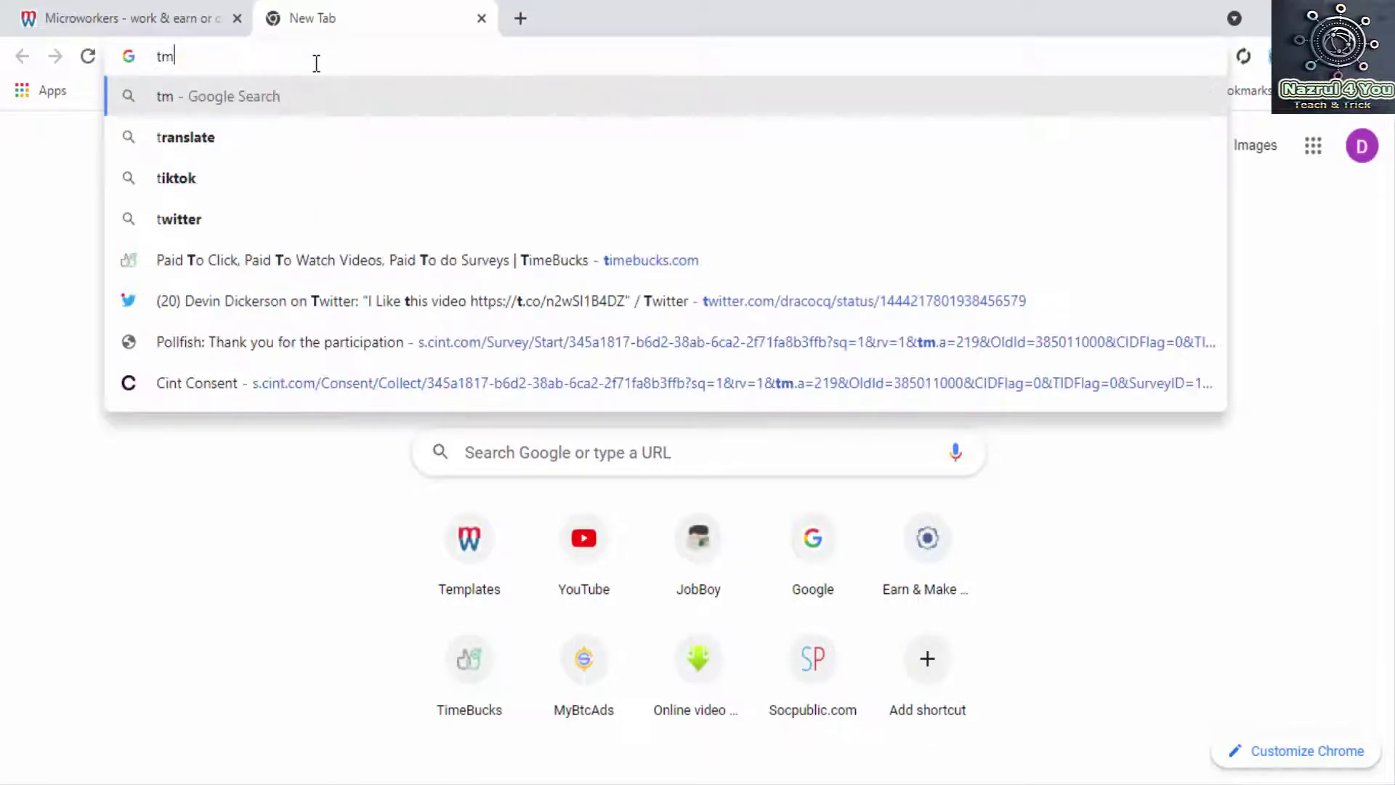
{"action": "key", "text": "BackSpace"}
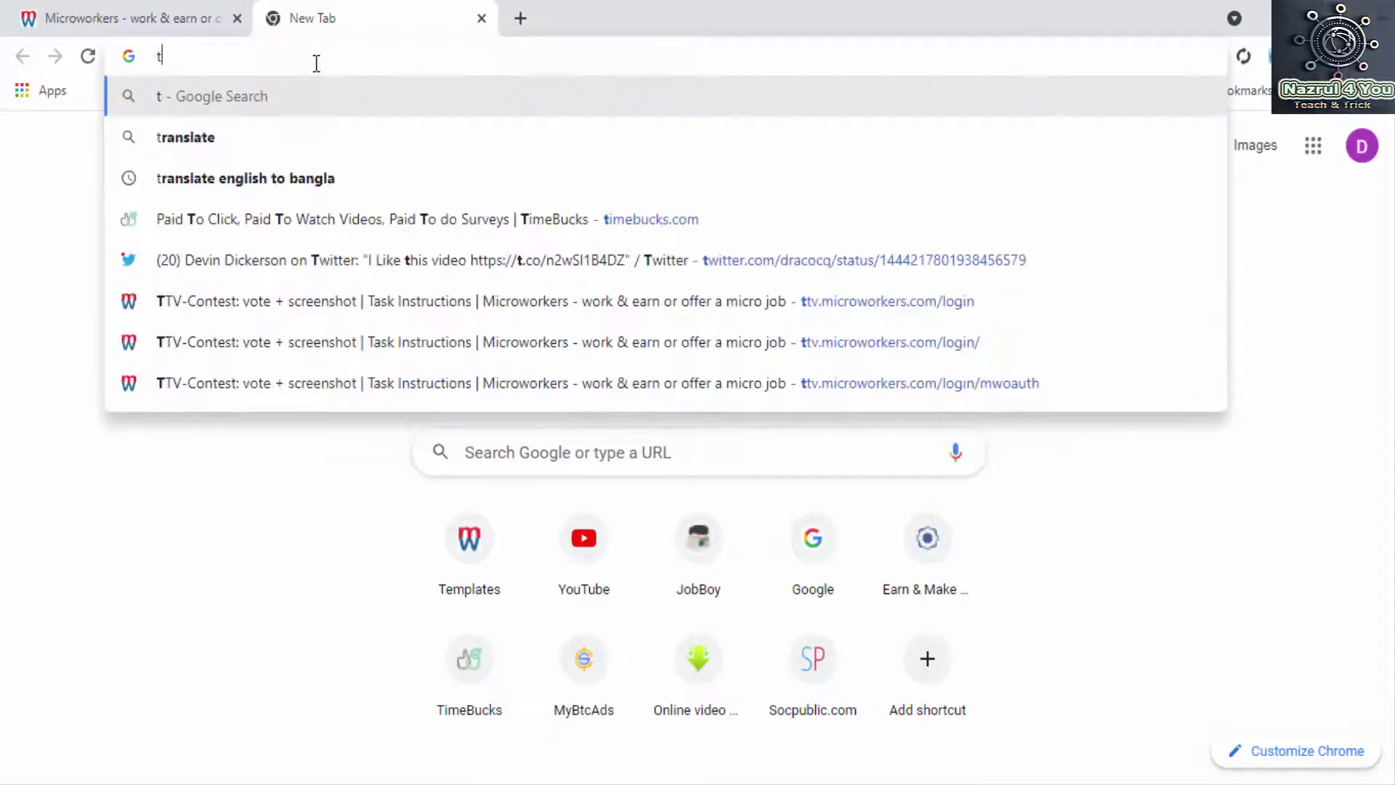
{"action": "type", "text": "em"}
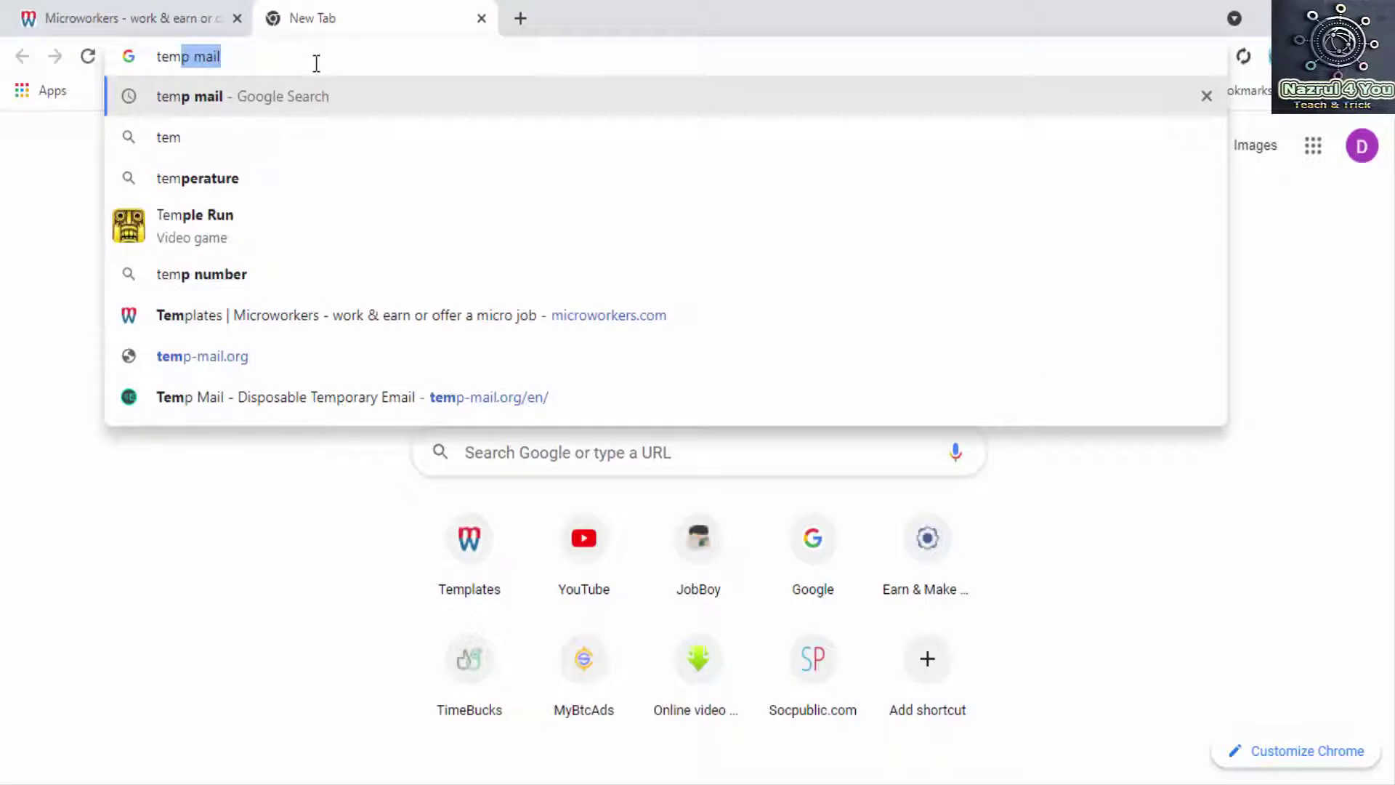
{"action": "key", "text": "Return"}
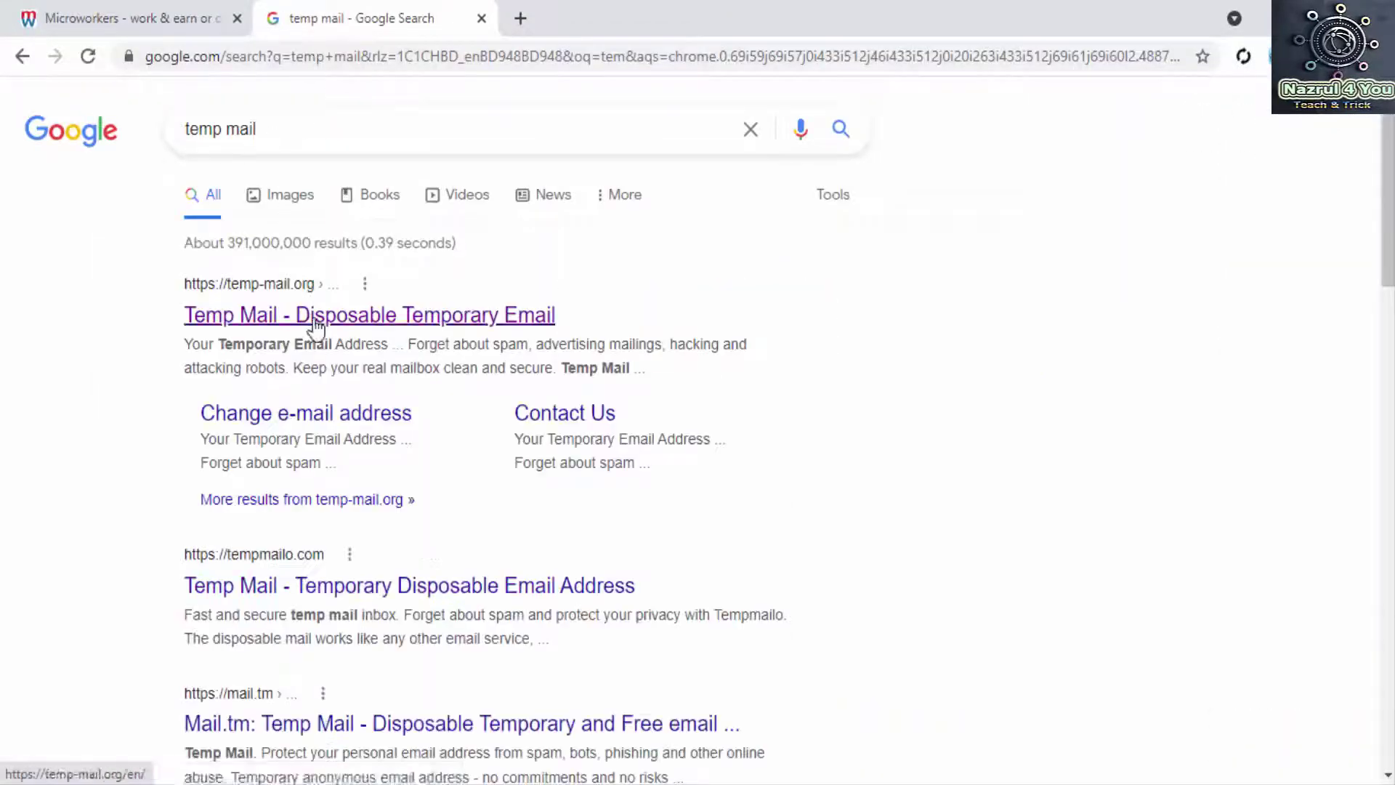
{"action": "left_click", "coordinate": [315, 325]}
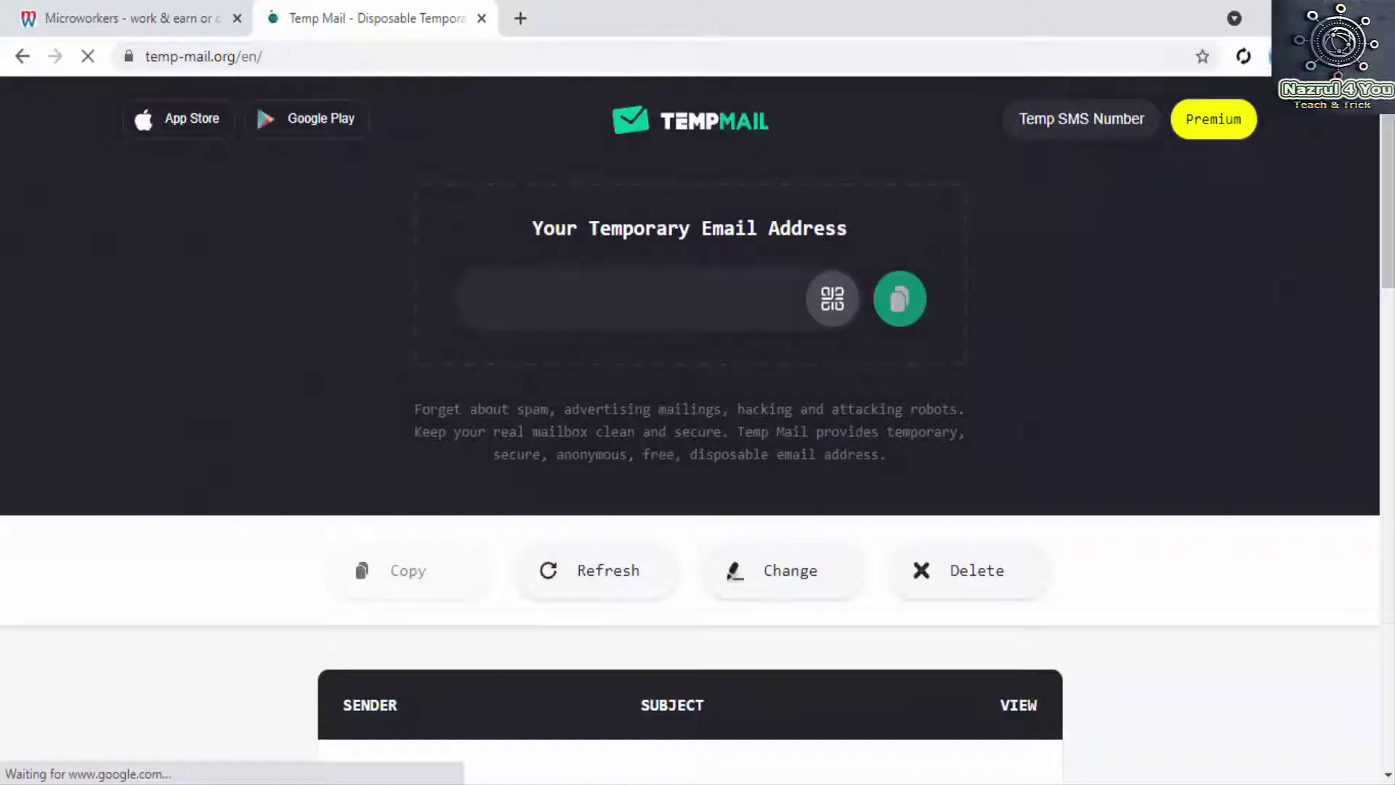
{"action": "left_click", "coordinate": [156, 15]}
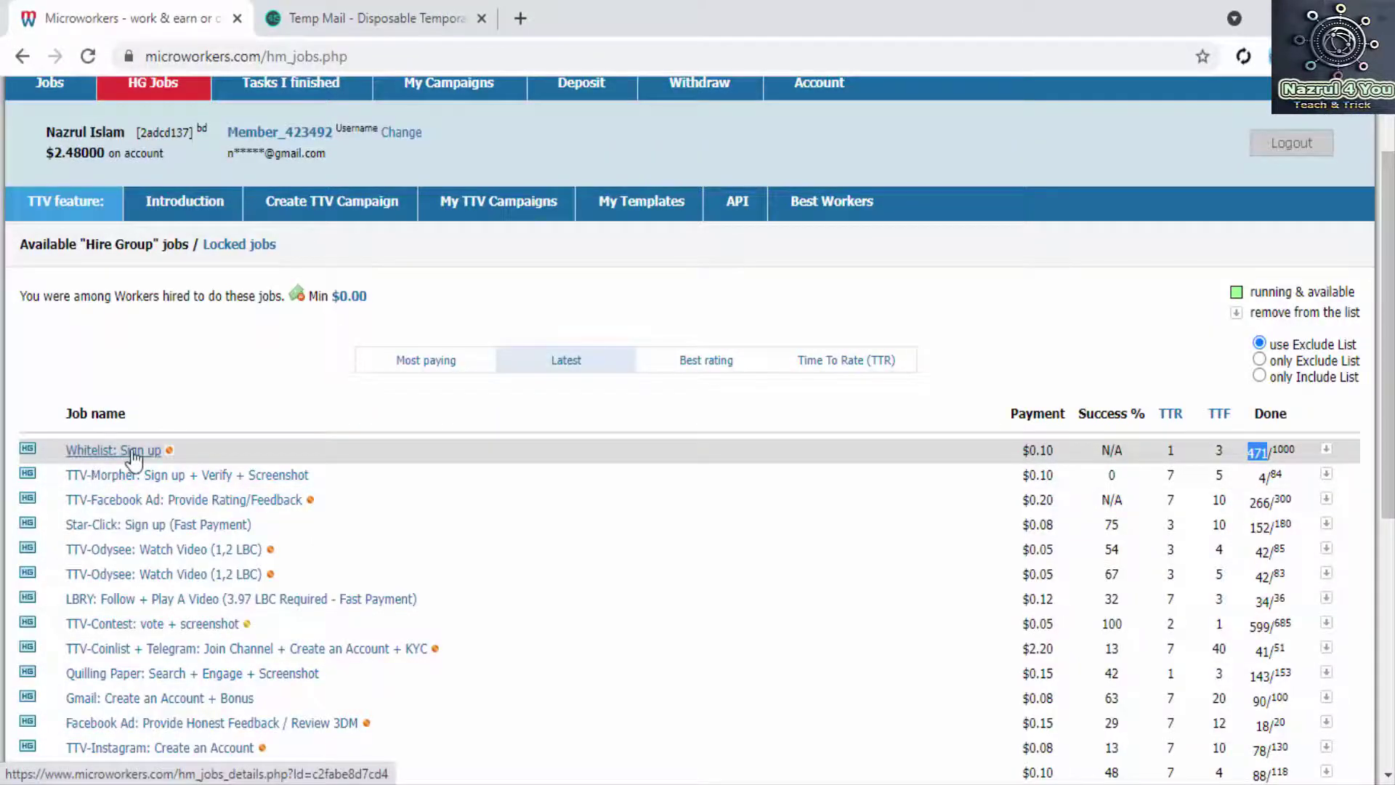
Step: Open the Whitelist: Sign up job, read its instructions, and select the wn.nr sign-up link
{"action": "left_click", "coordinate": [132, 452]}
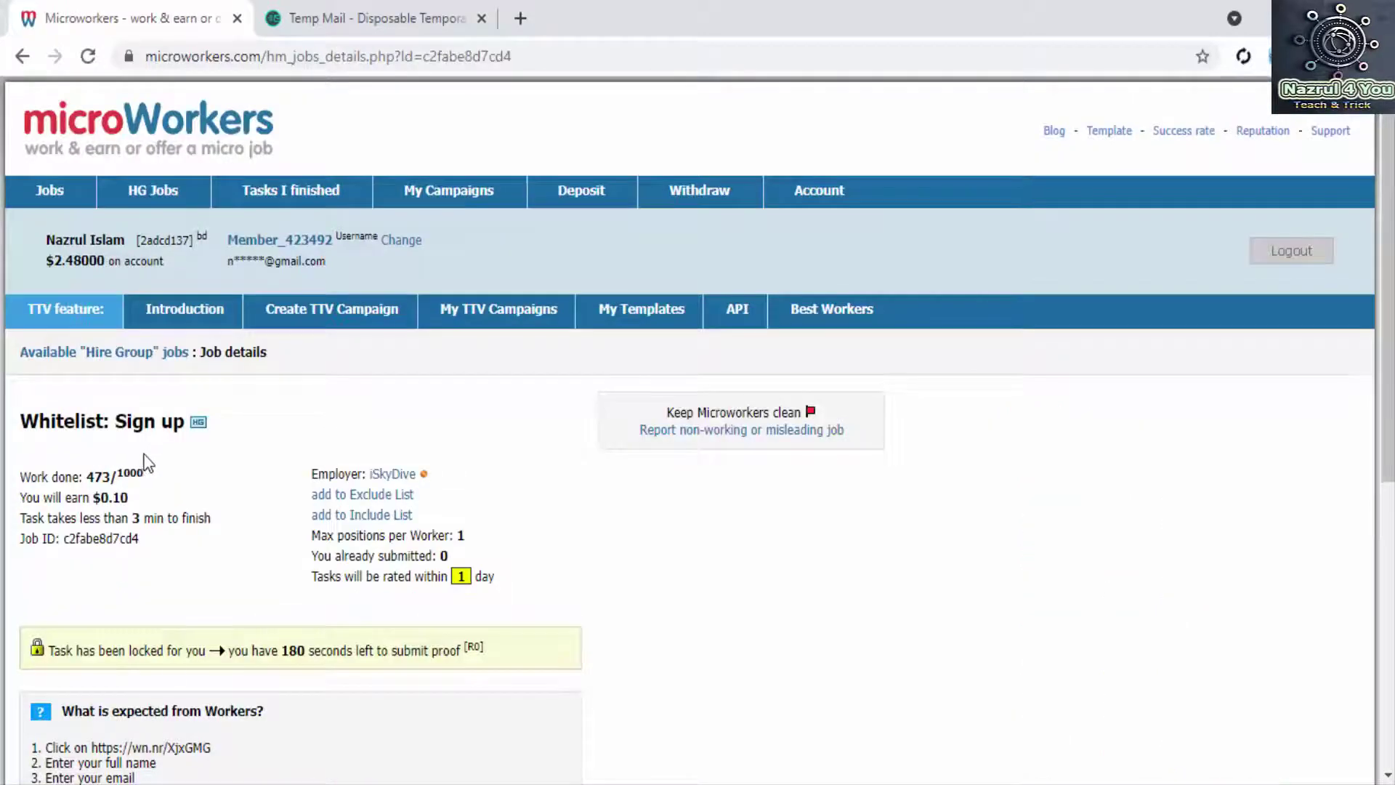
{"action": "scroll", "coordinate": [148, 463], "scroll_direction": "down", "scroll_amount": 3}
{"action": "scroll", "coordinate": [225, 345], "scroll_direction": "down", "scroll_amount": 2}
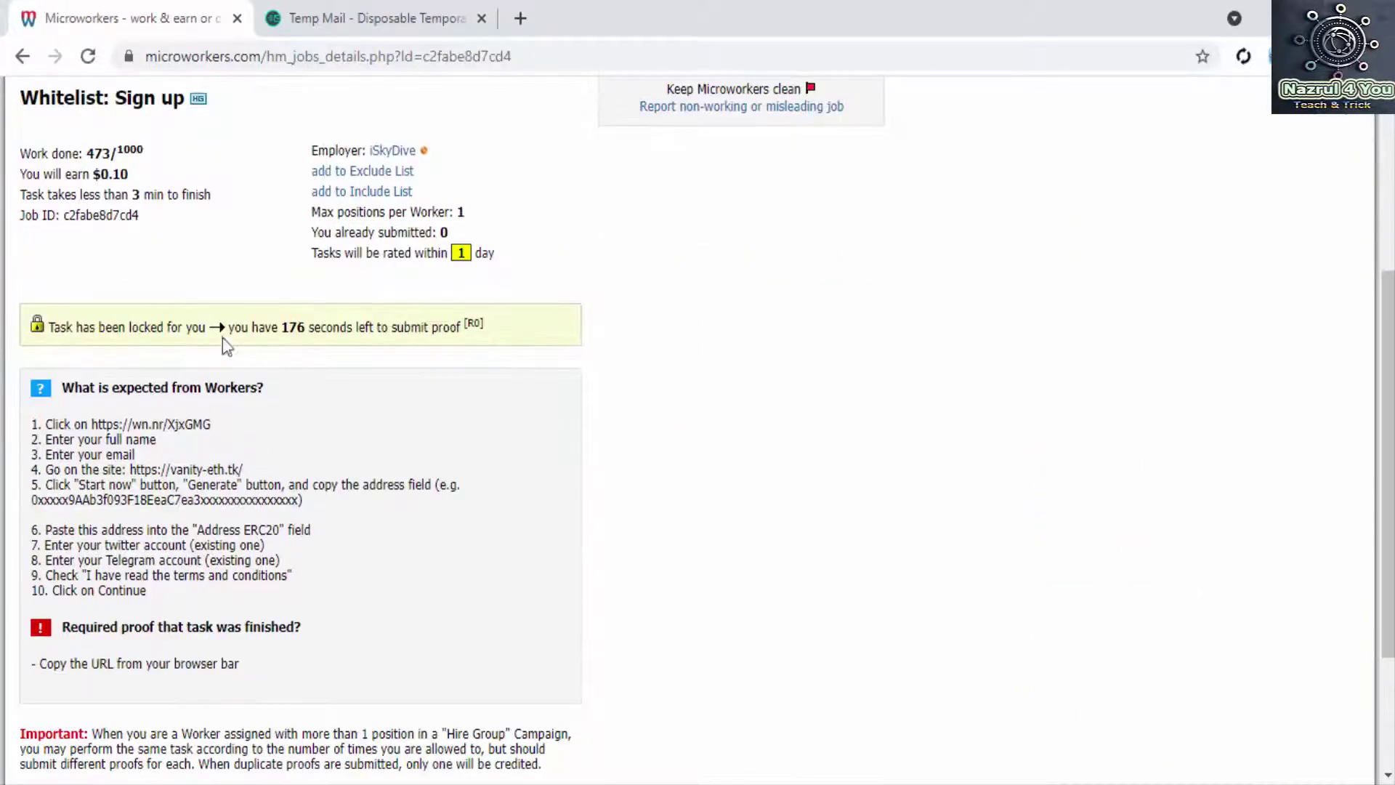
{"action": "scroll", "coordinate": [251, 356], "scroll_direction": "down", "scroll_amount": 2}
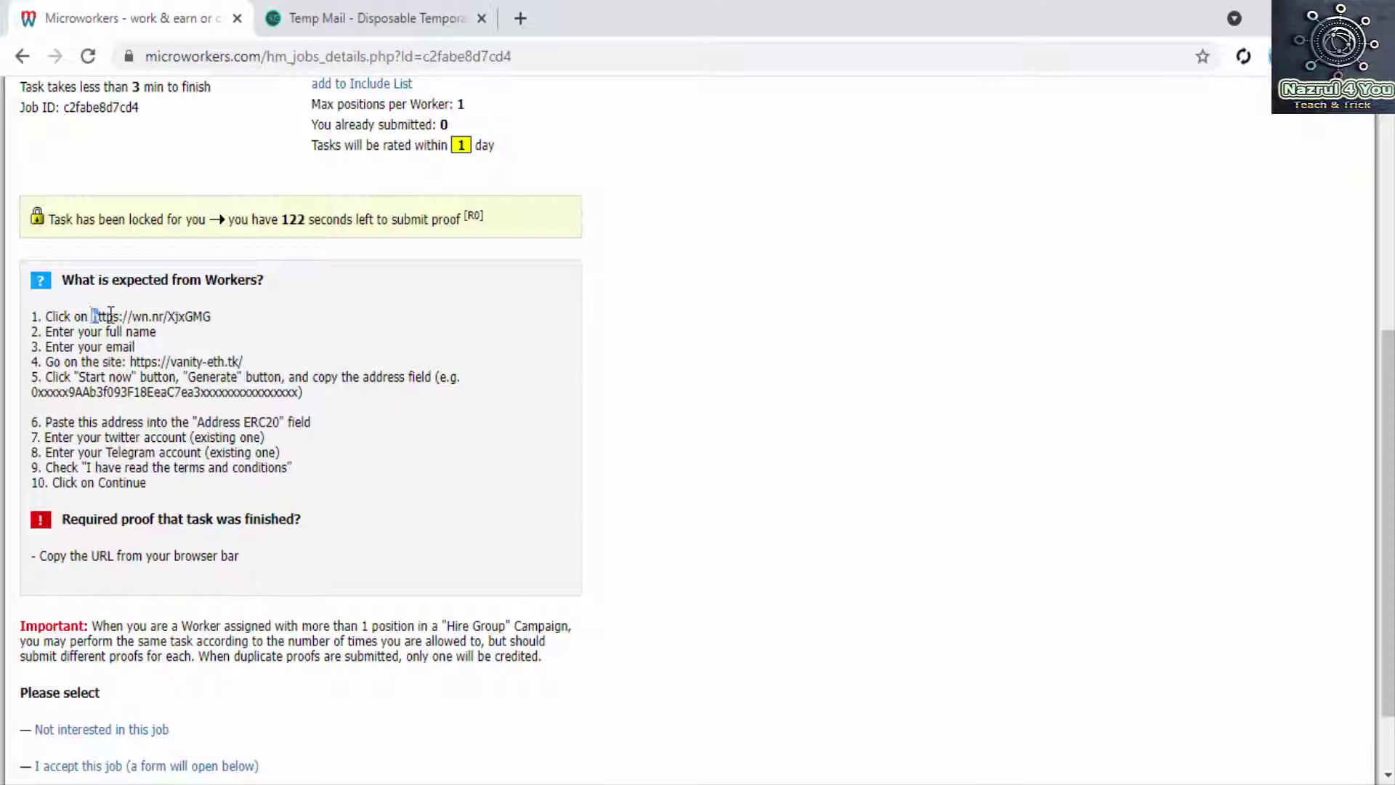
{"action": "left_click_drag", "start_coordinate": [111, 312], "coordinate": [215, 322]}
Step: Load the wn.nr link in a new tab to reach the $CRYPT Community Pool entry form
{"action": "right_click", "coordinate": [182, 313]}
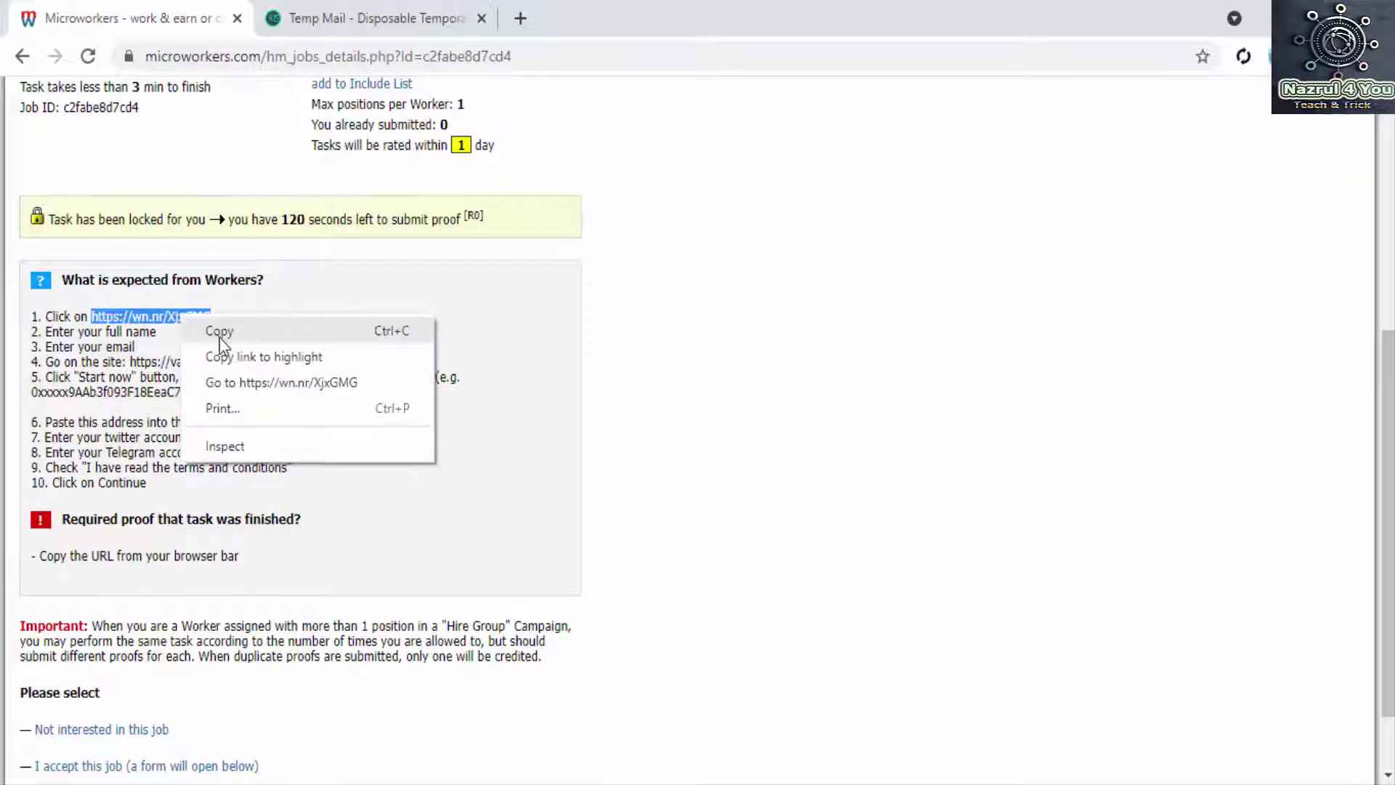
{"action": "left_click", "coordinate": [218, 330]}
{"action": "left_click", "coordinate": [521, 19]}
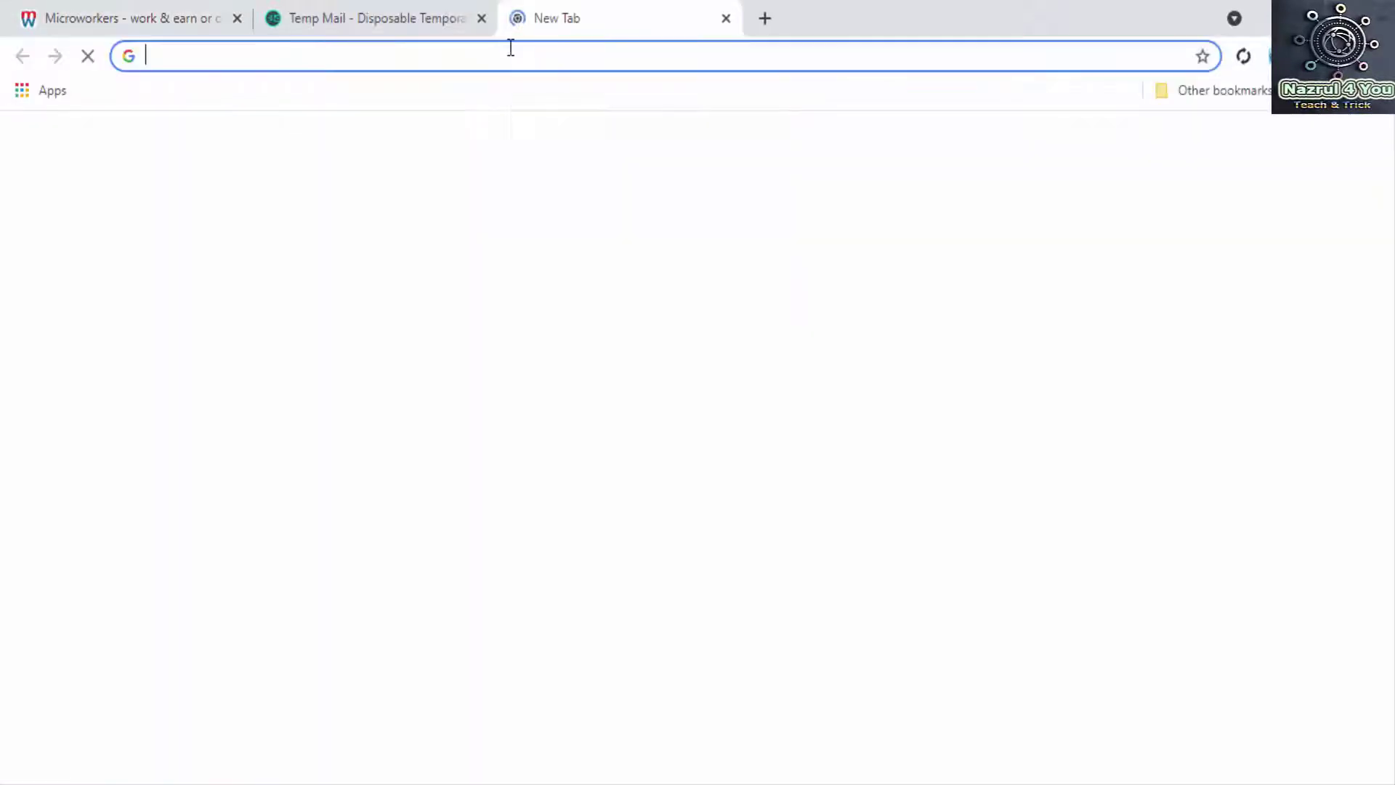
{"action": "right_click", "coordinate": [511, 48]}
{"action": "left_click", "coordinate": [598, 216]}
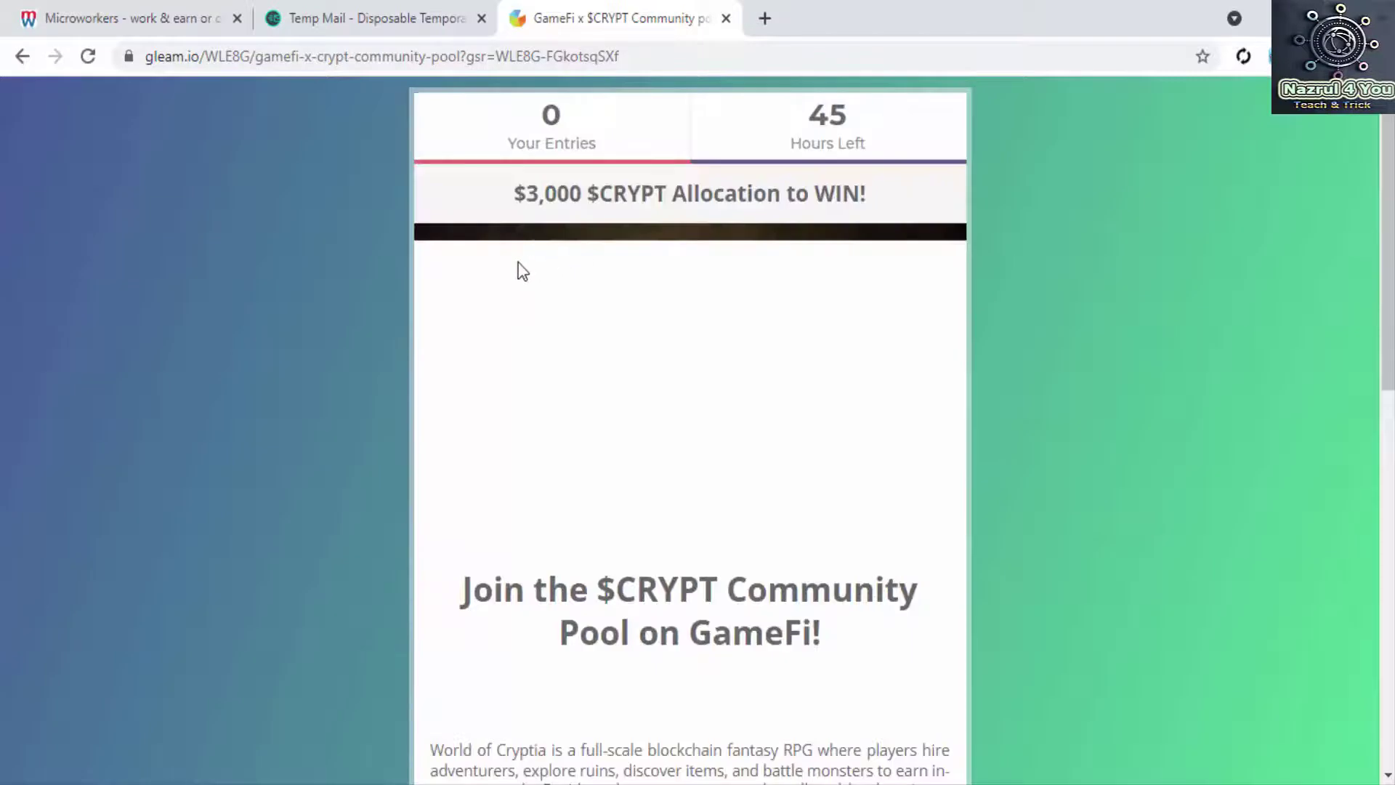
{"action": "scroll", "coordinate": [517, 271], "scroll_direction": "down", "scroll_amount": 7}
{"action": "scroll", "coordinate": [479, 306], "scroll_direction": "down", "scroll_amount": 4}
{"action": "scroll", "coordinate": [407, 247], "scroll_direction": "up", "scroll_amount": 6}
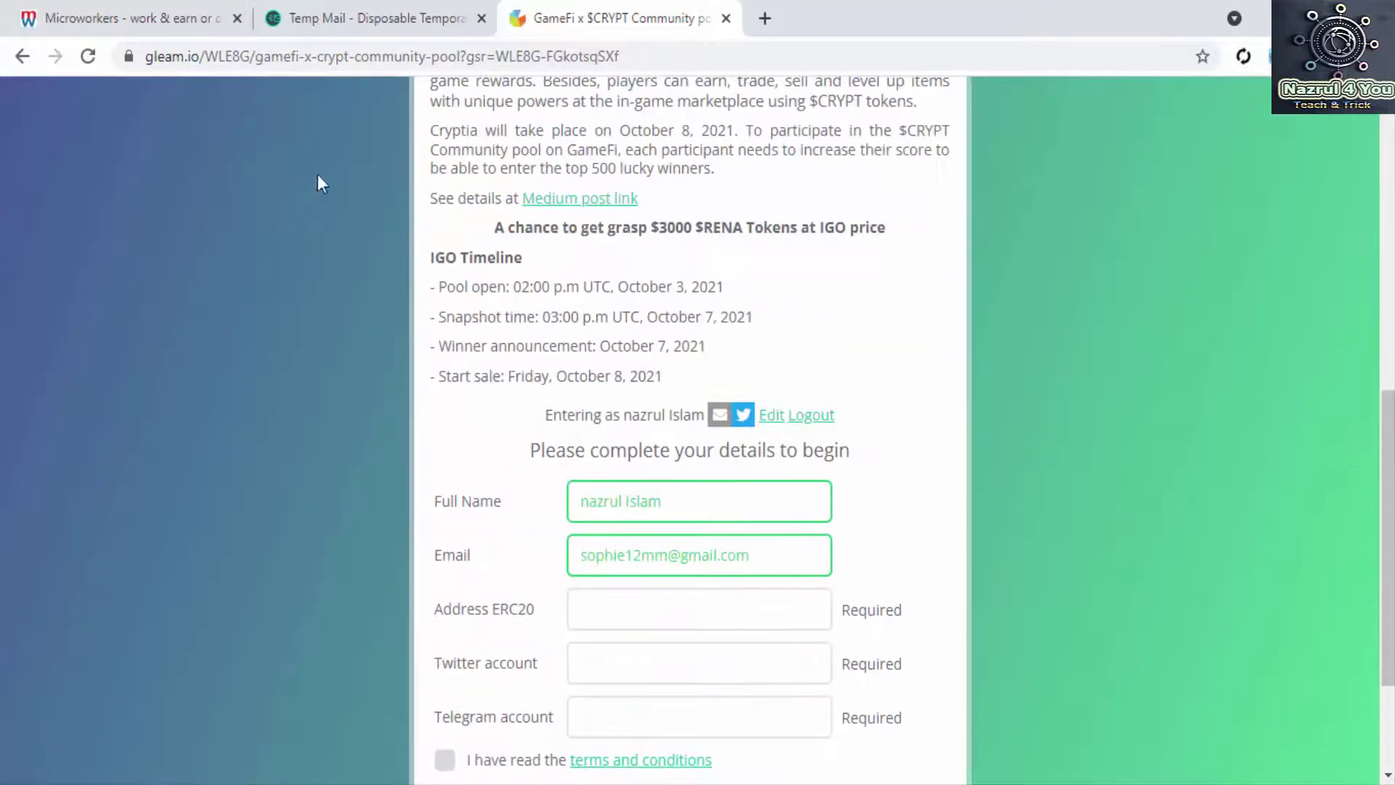
{"action": "left_click", "coordinate": [125, 14]}
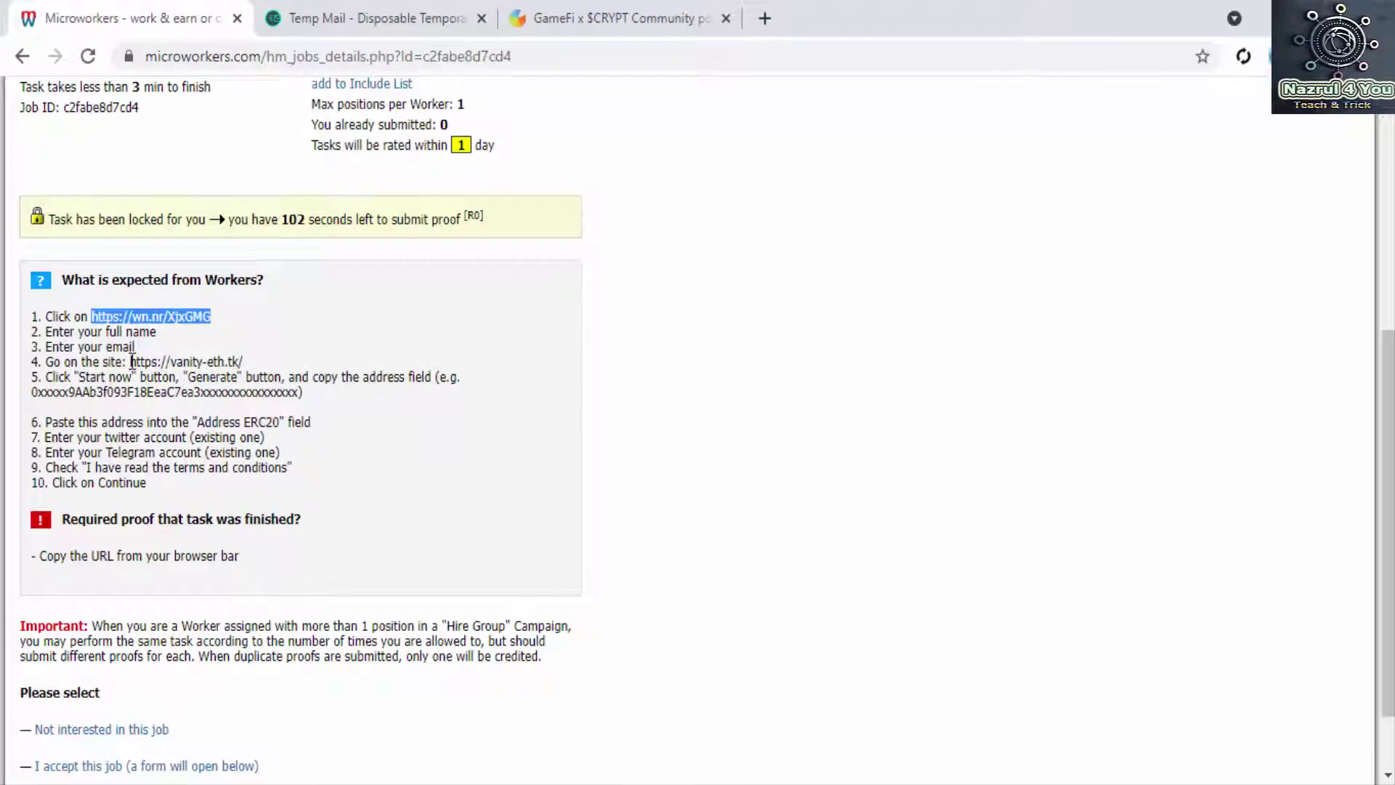
Step: Open the vanity-eth.tk link from the job's step 4 in a new tab
{"action": "left_click_drag", "start_coordinate": [131, 361], "coordinate": [227, 361]}
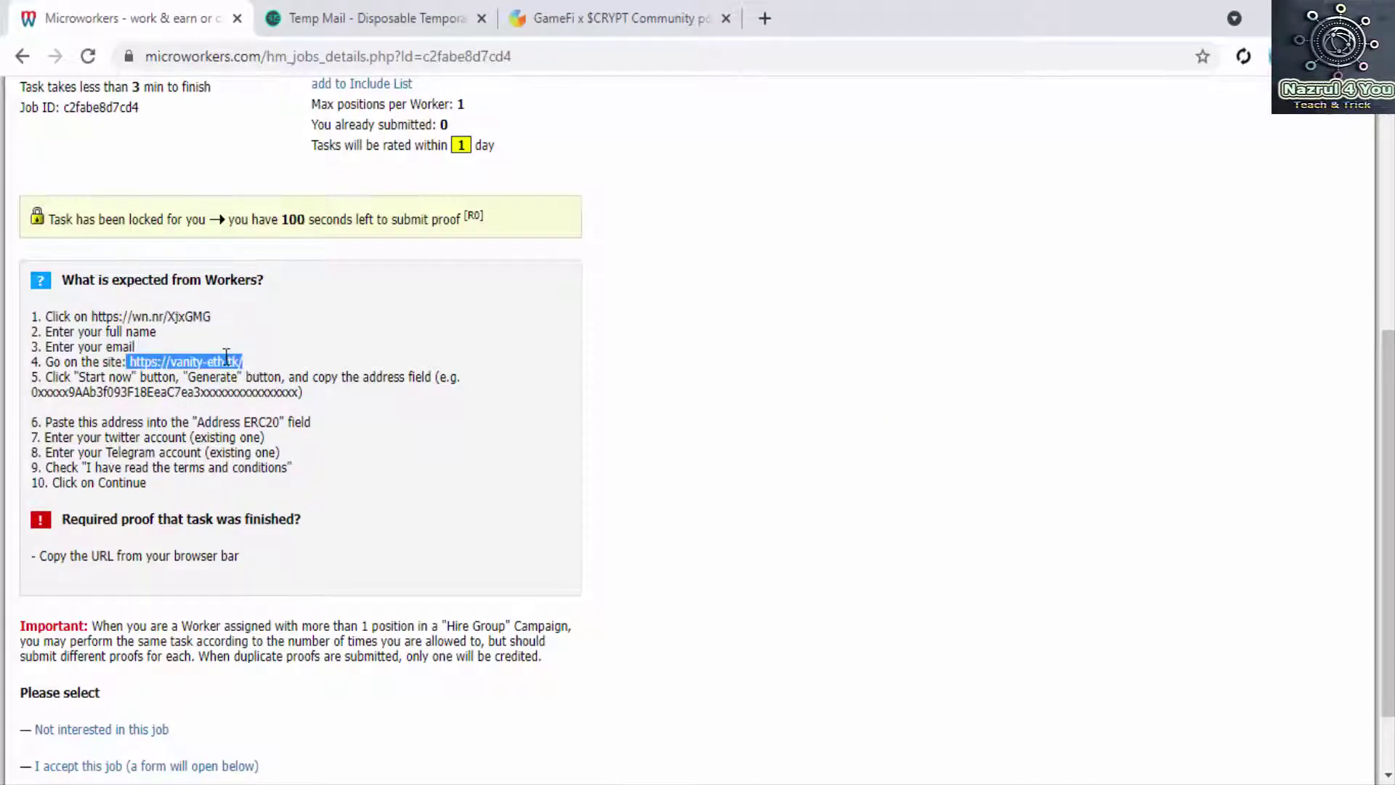
{"action": "right_click", "coordinate": [240, 362]}
{"action": "left_click", "coordinate": [252, 373]}
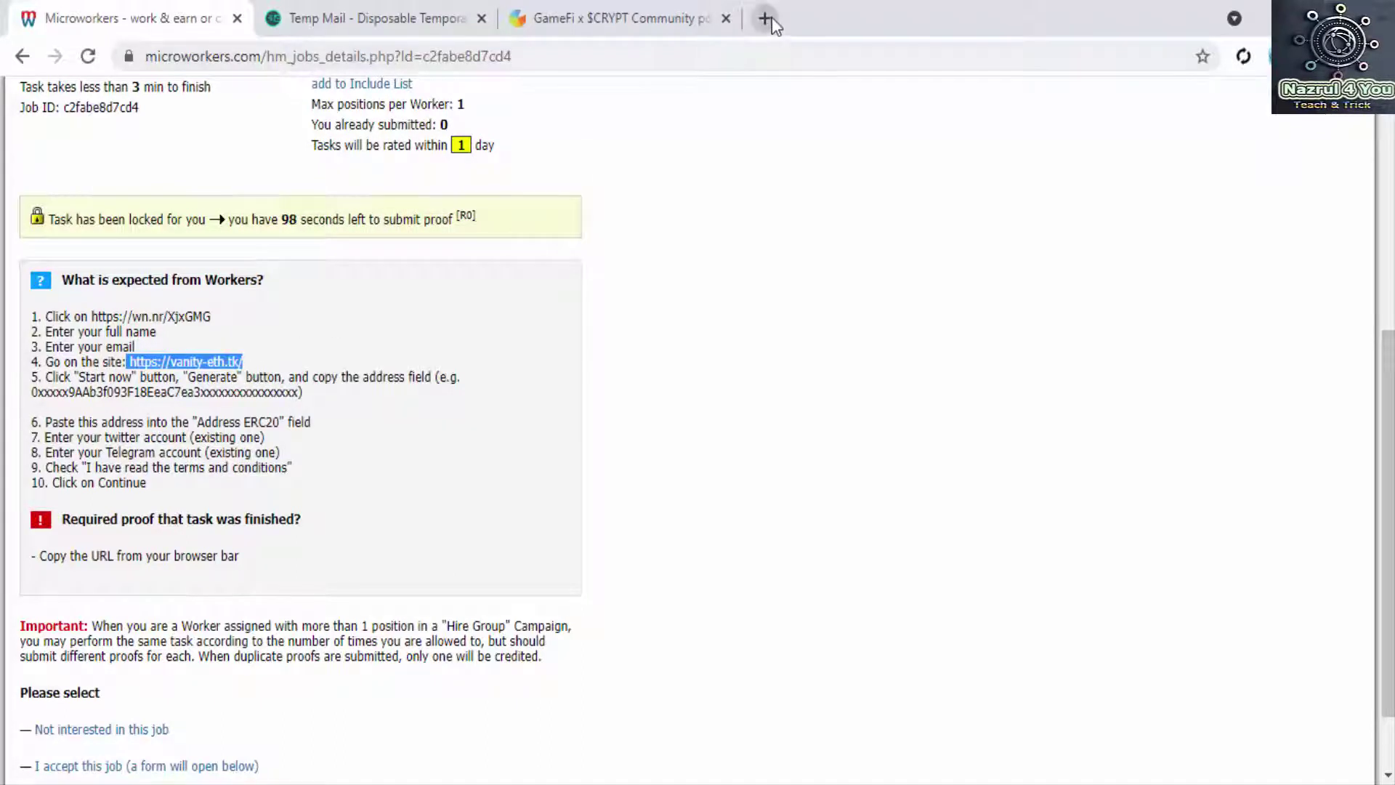
{"action": "left_click", "coordinate": [766, 18]}
{"action": "right_click", "coordinate": [777, 53]}
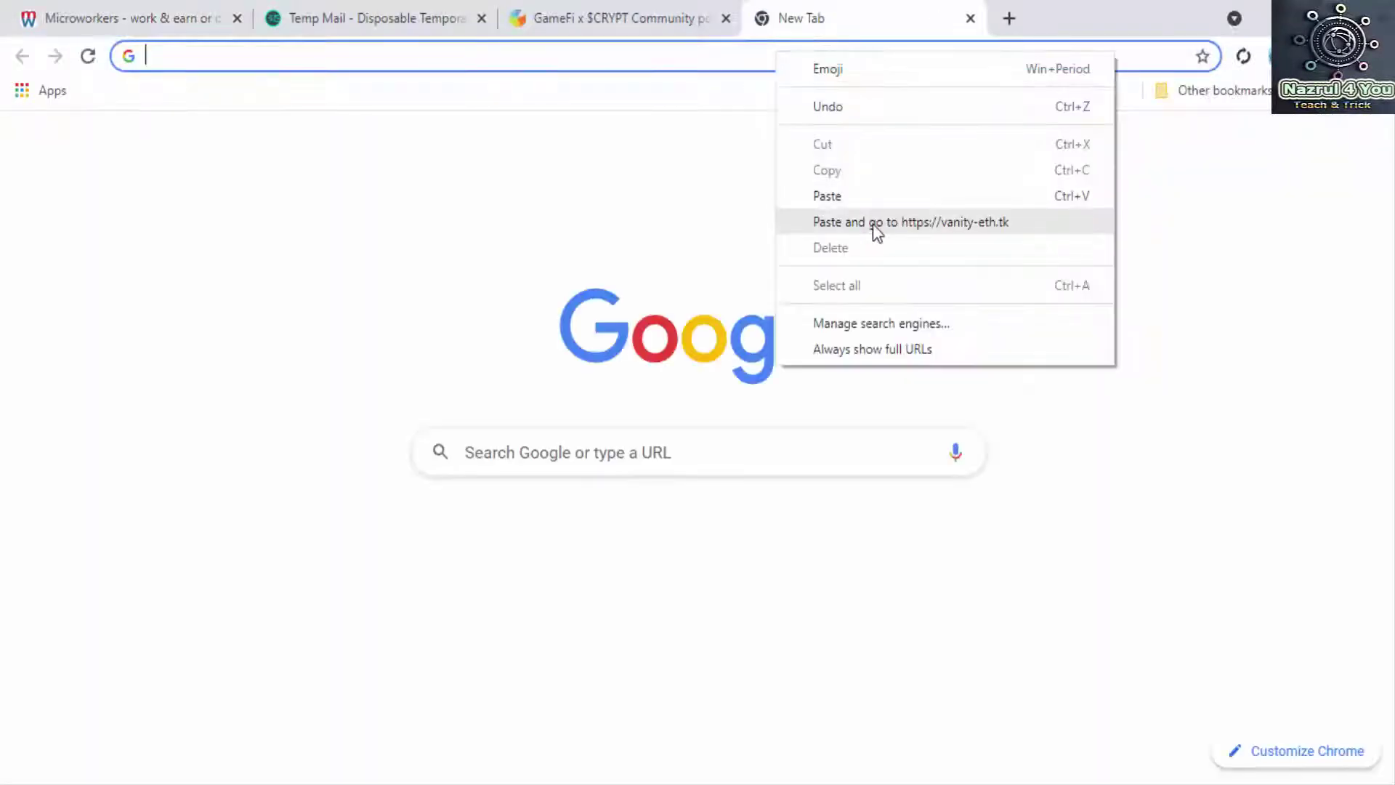
{"action": "left_click", "coordinate": [872, 223]}
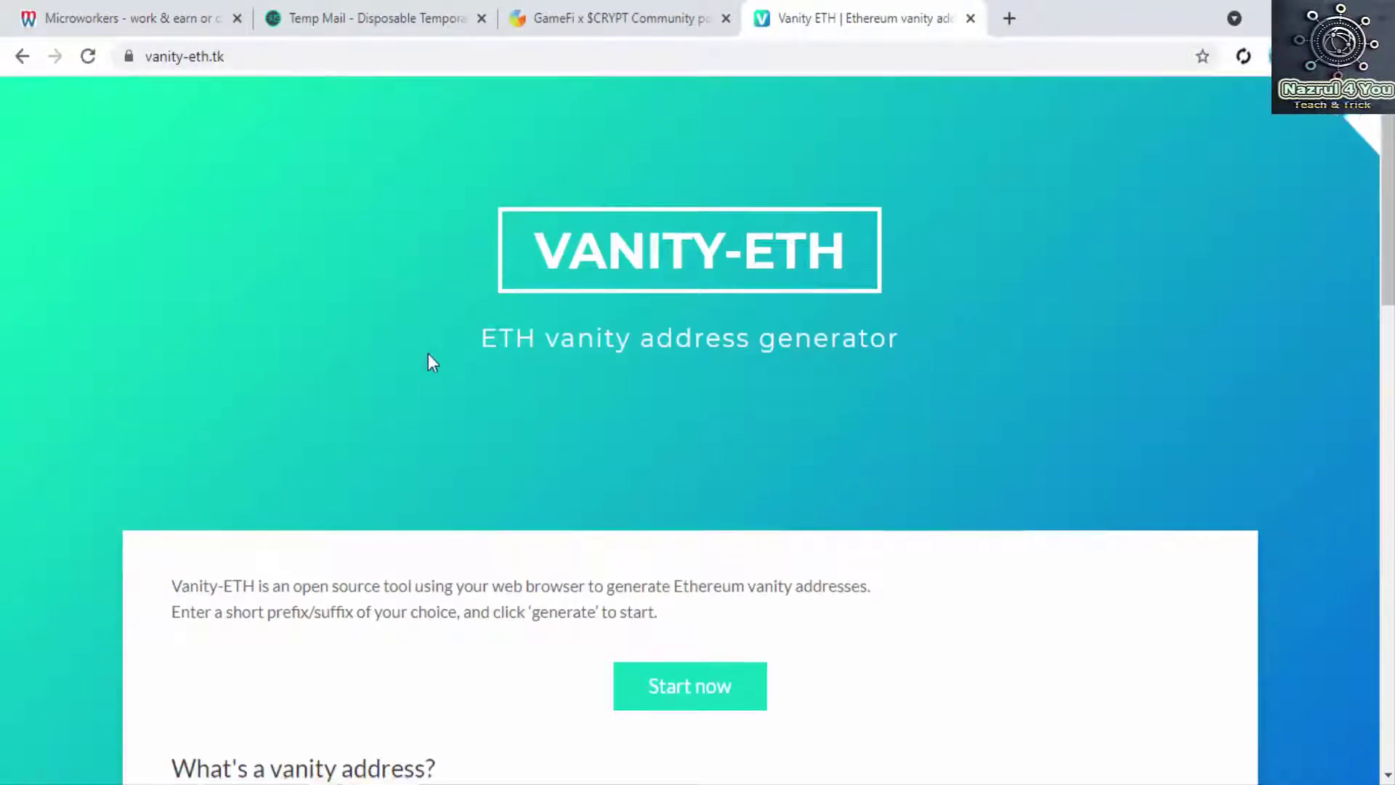
Step: Generate a new Ethereum address in Vanity-ETH and copy it
{"action": "scroll", "coordinate": [429, 356], "scroll_direction": "down", "scroll_amount": 3}
{"action": "left_click", "coordinate": [751, 491]}
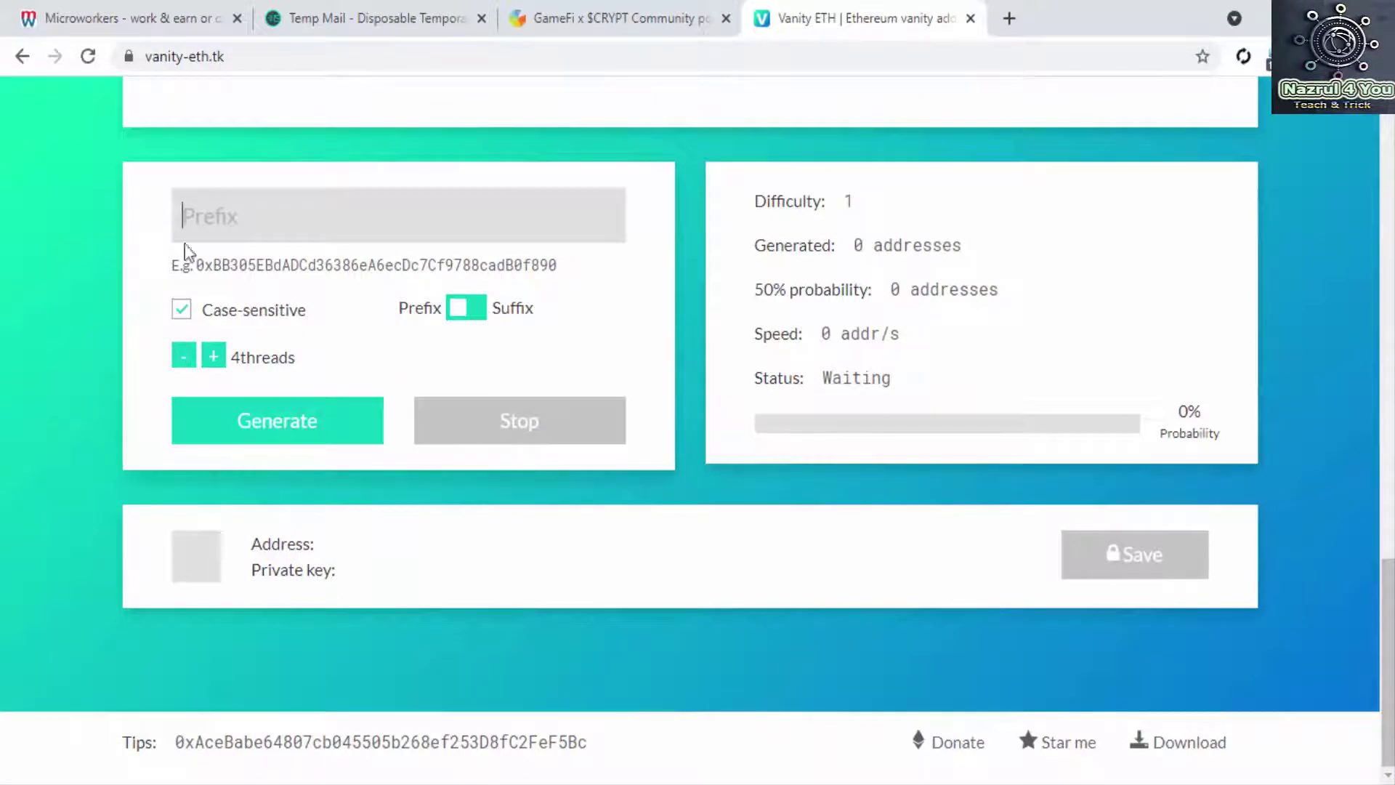
{"action": "left_click", "coordinate": [268, 426]}
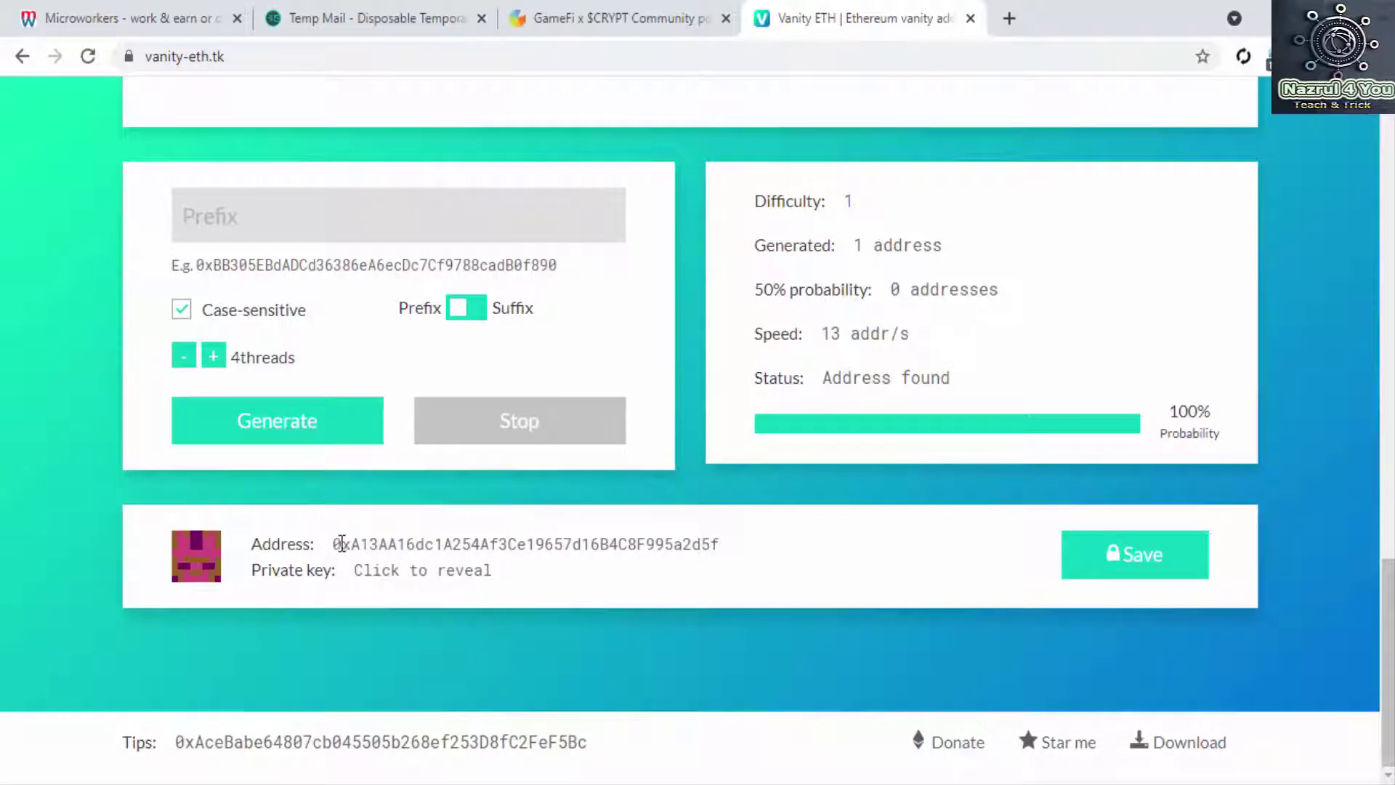
{"action": "left_click_drag", "start_coordinate": [336, 547], "coordinate": [726, 554]}
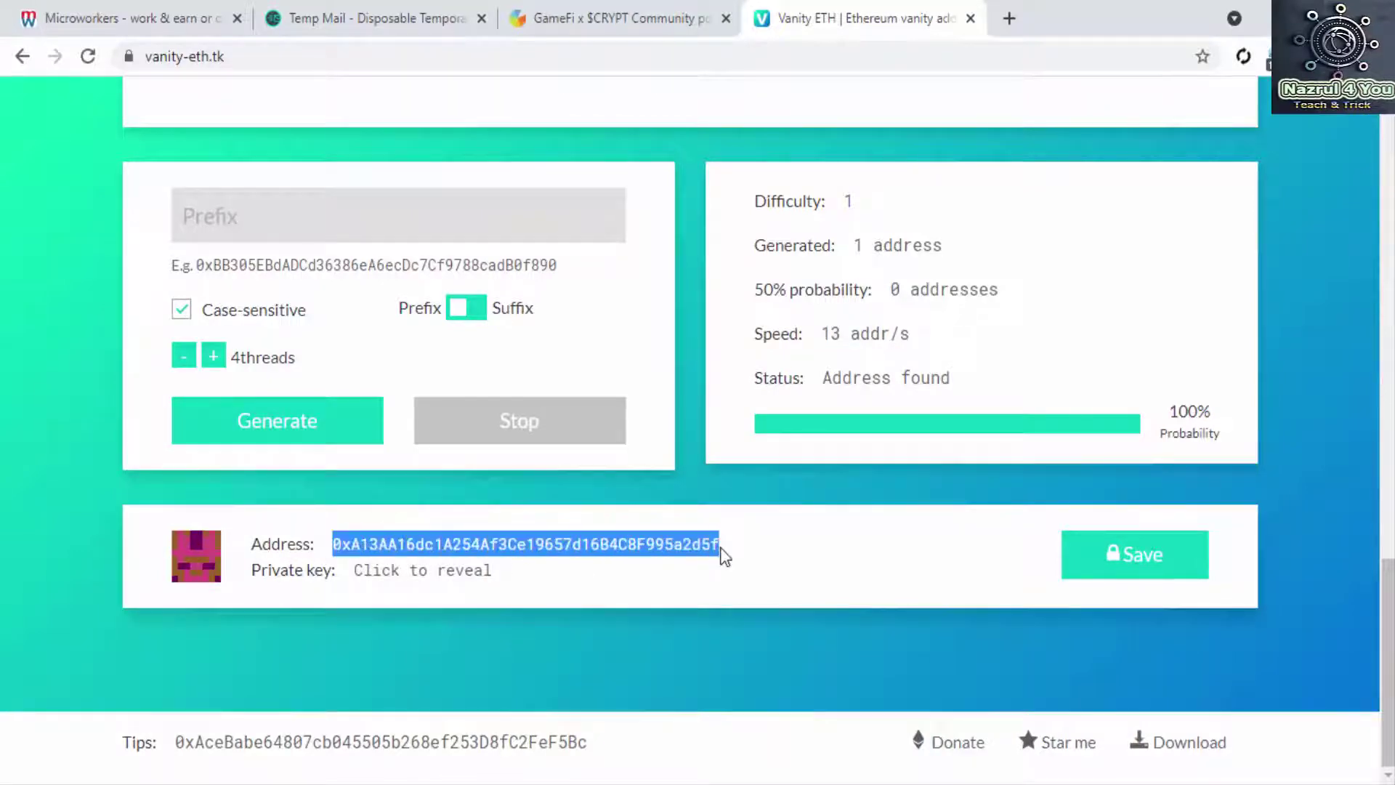
{"action": "right_click", "coordinate": [699, 544]}
{"action": "left_click", "coordinate": [735, 563]}
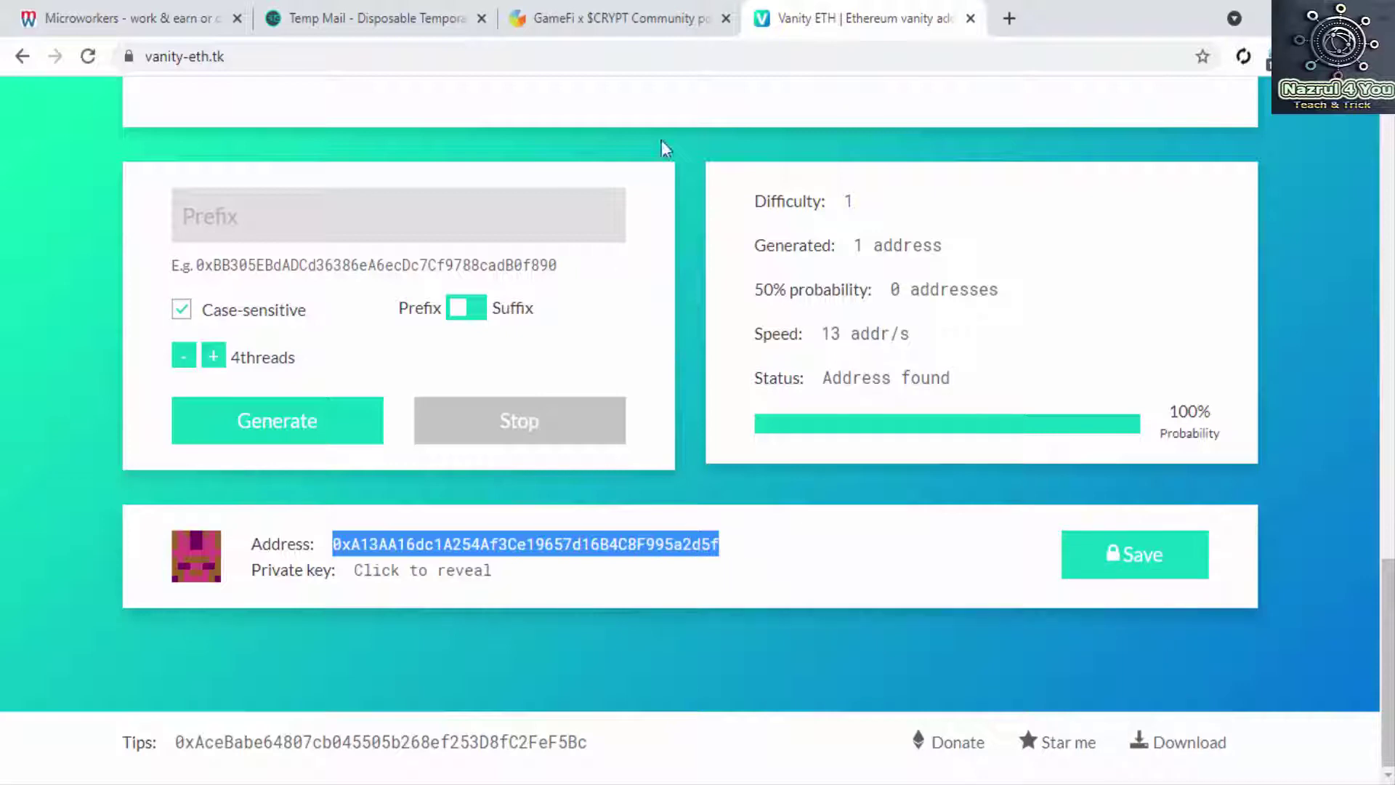
{"action": "left_click", "coordinate": [585, 13]}
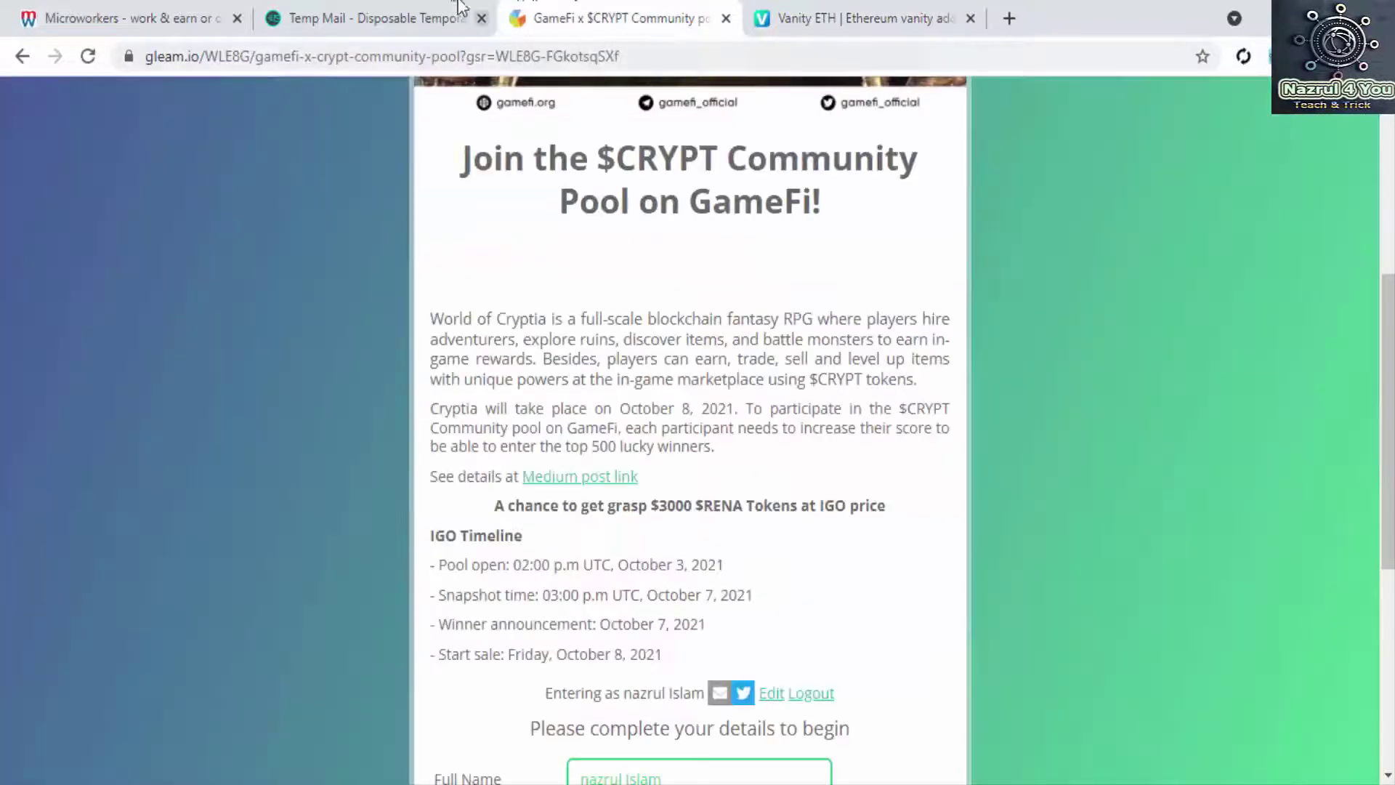
Step: Paste the generated Ethereum address into Gleam's Address ERC20 field
{"action": "scroll", "coordinate": [717, 450], "scroll_direction": "down", "scroll_amount": 4}
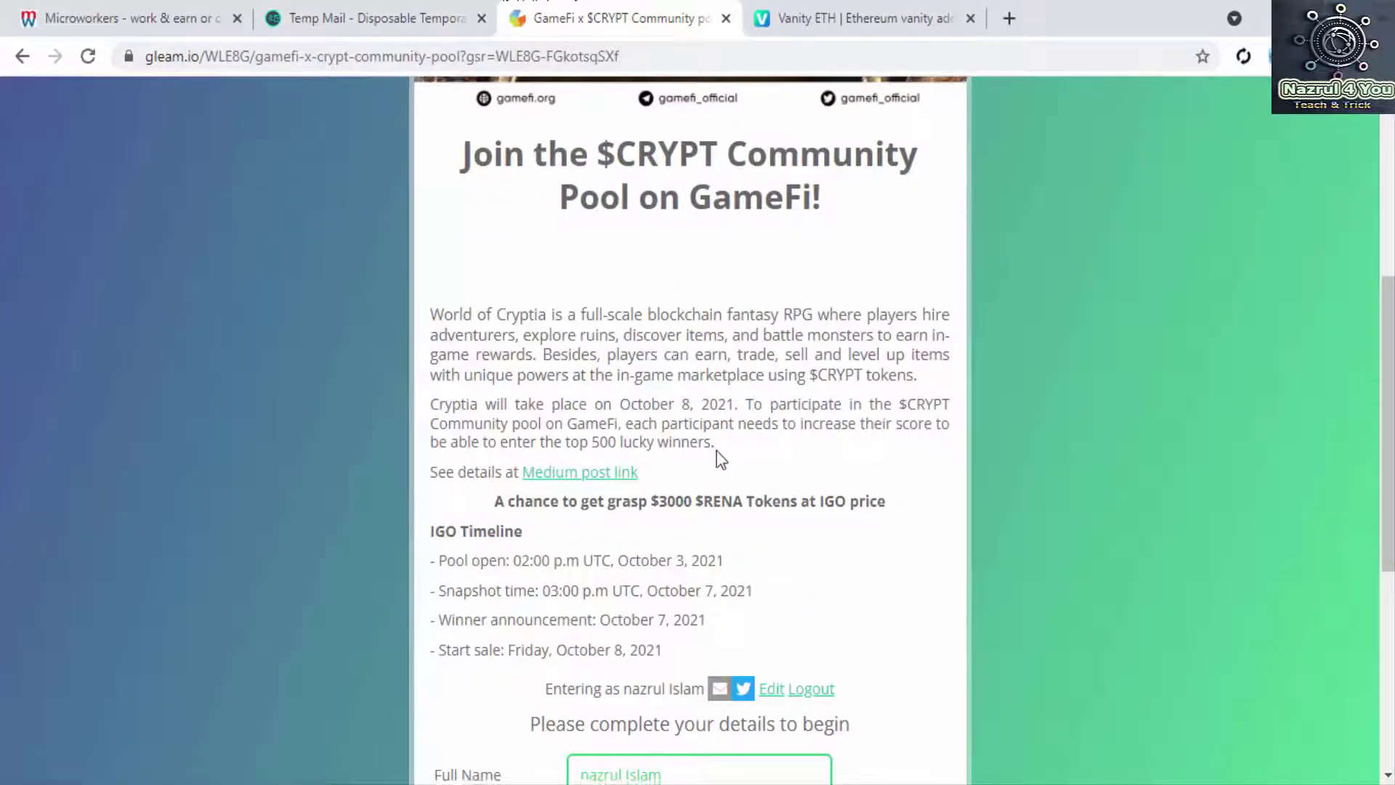
{"action": "scroll", "coordinate": [610, 494], "scroll_direction": "down", "scroll_amount": 2}
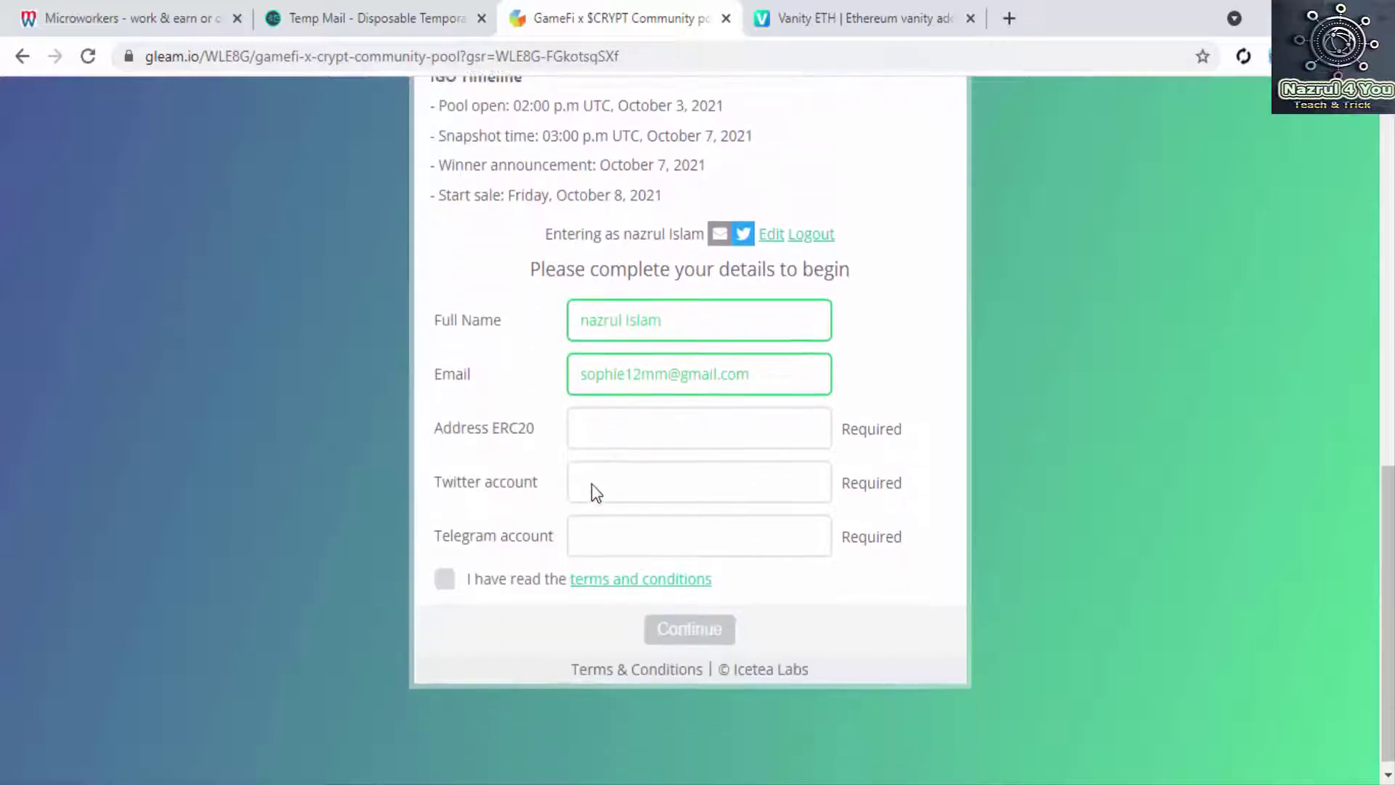
{"action": "left_click", "coordinate": [605, 371]}
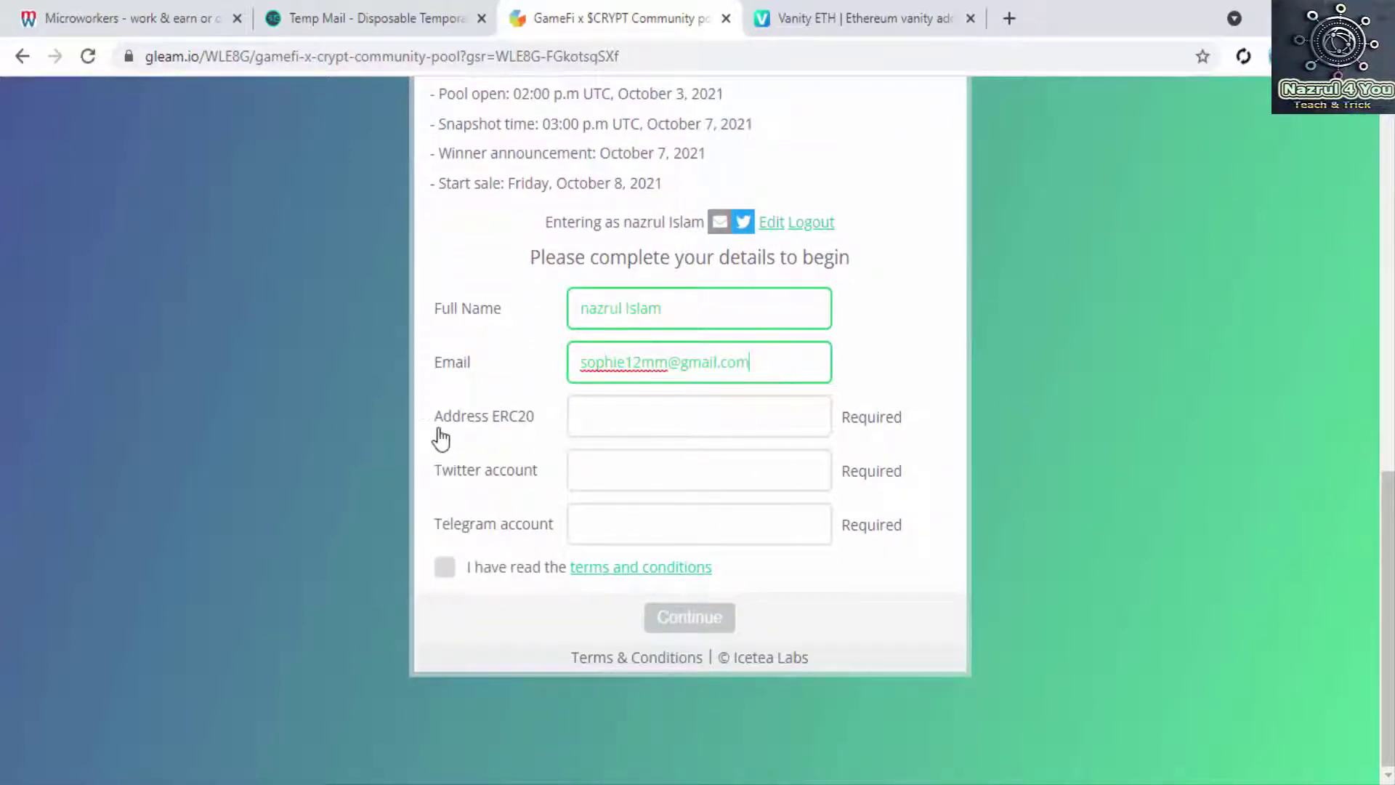
{"action": "left_click", "coordinate": [856, 14]}
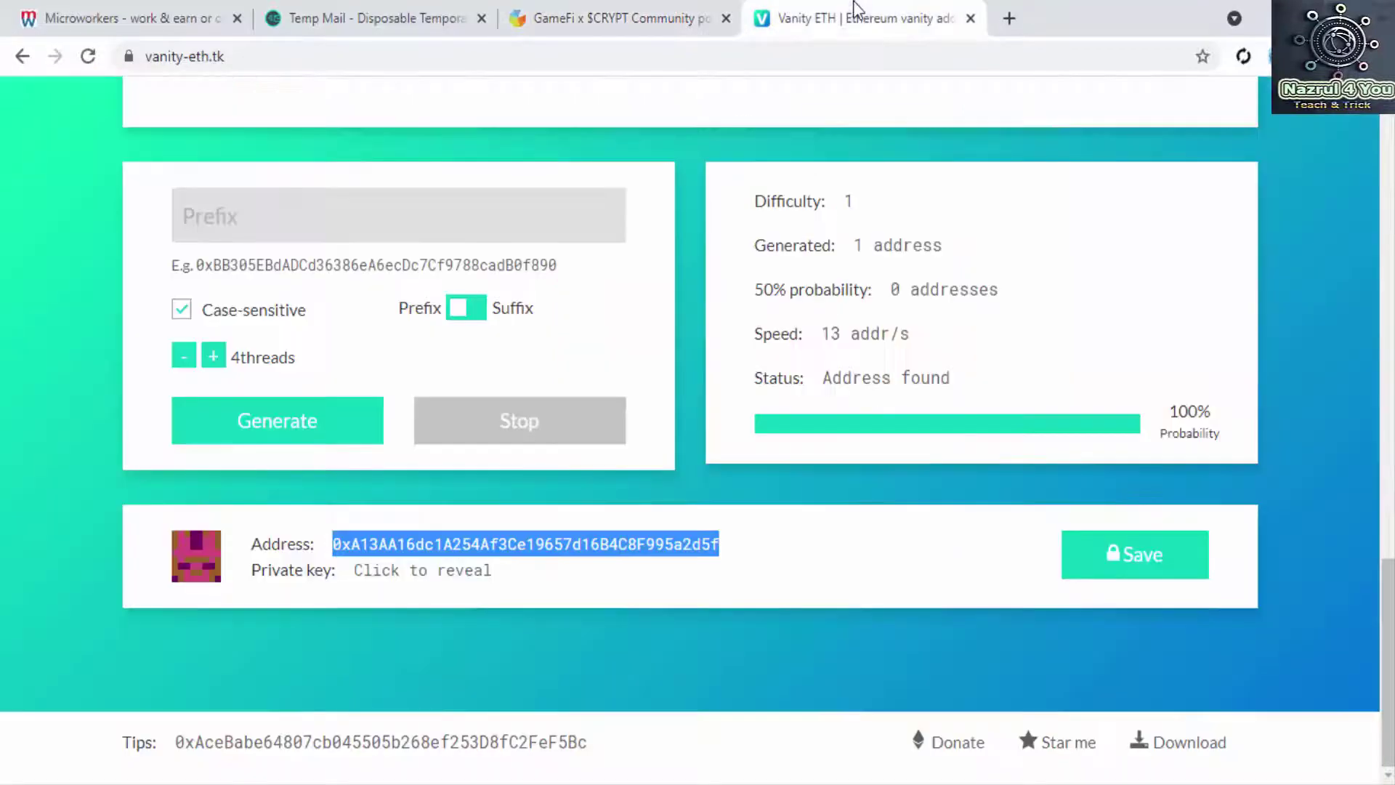
{"action": "left_click", "coordinate": [633, 13]}
{"action": "left_click", "coordinate": [607, 416]}
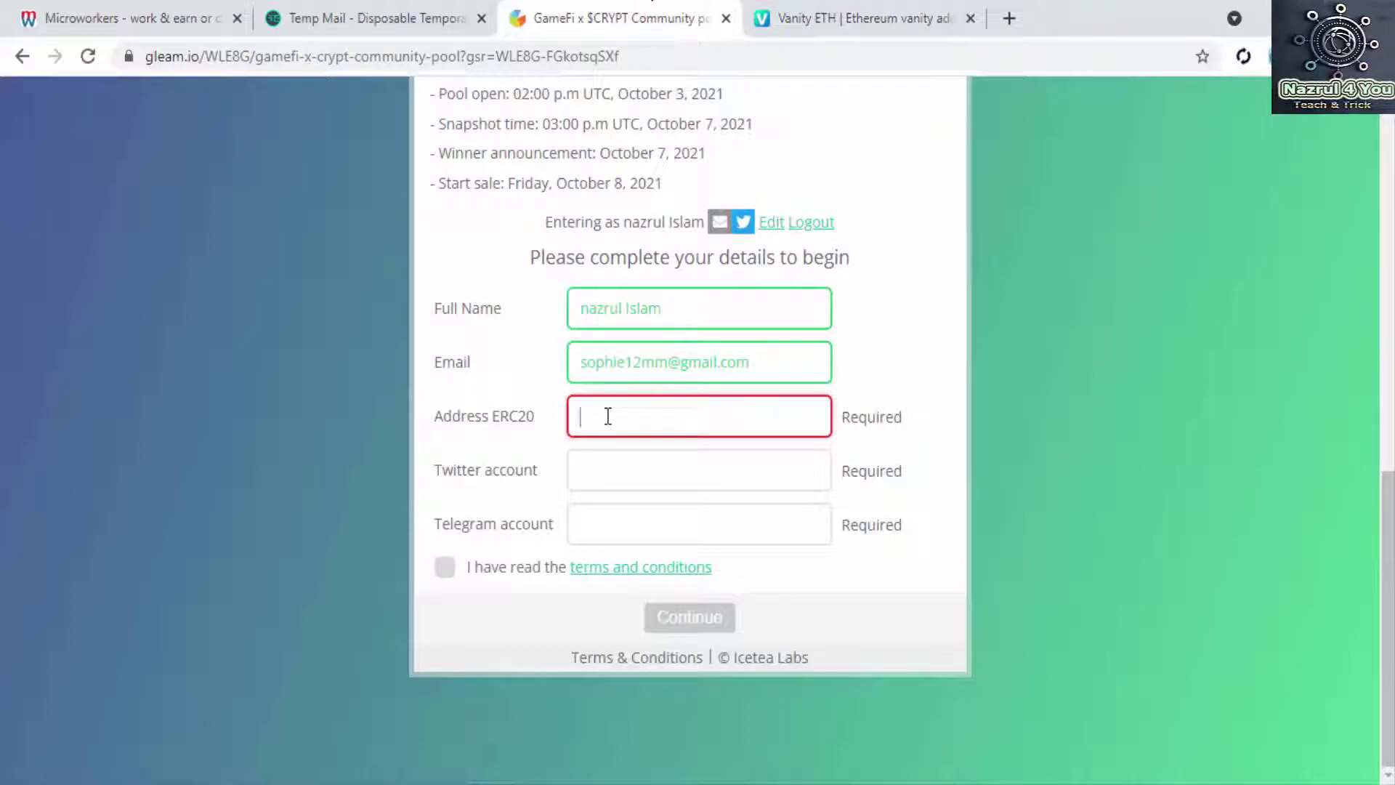
{"action": "key", "text": "ctrl+v"}
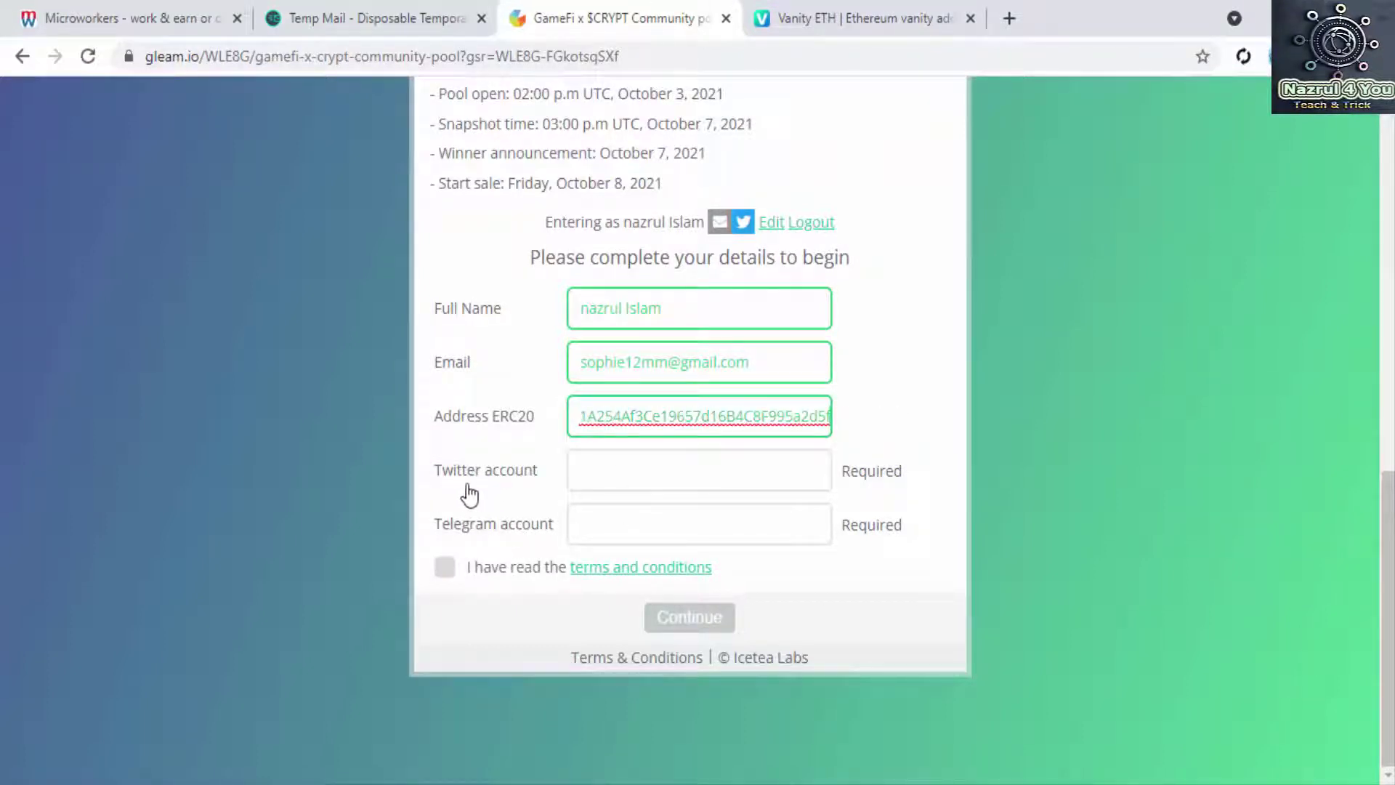
{"action": "left_click", "coordinate": [639, 465]}
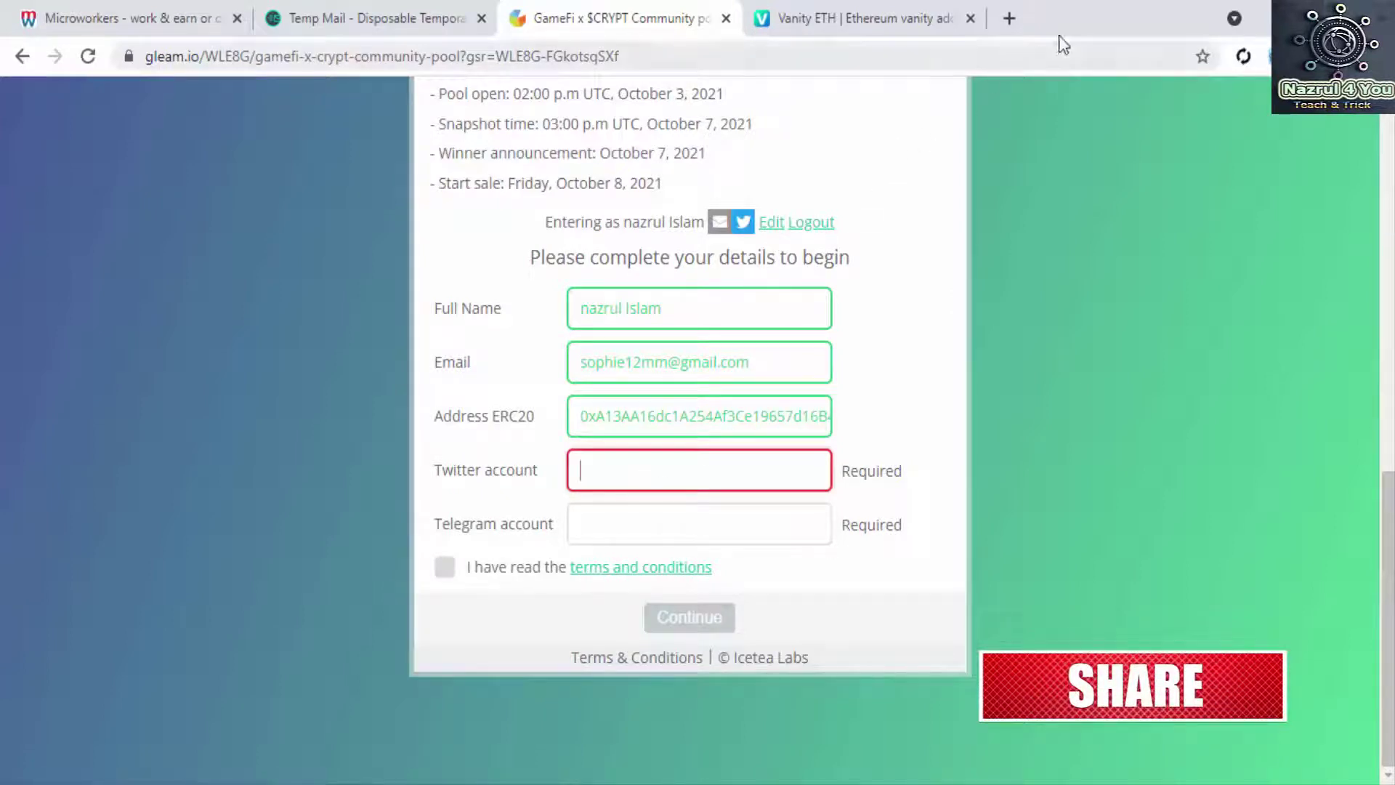
{"action": "left_click", "coordinate": [1010, 18]}
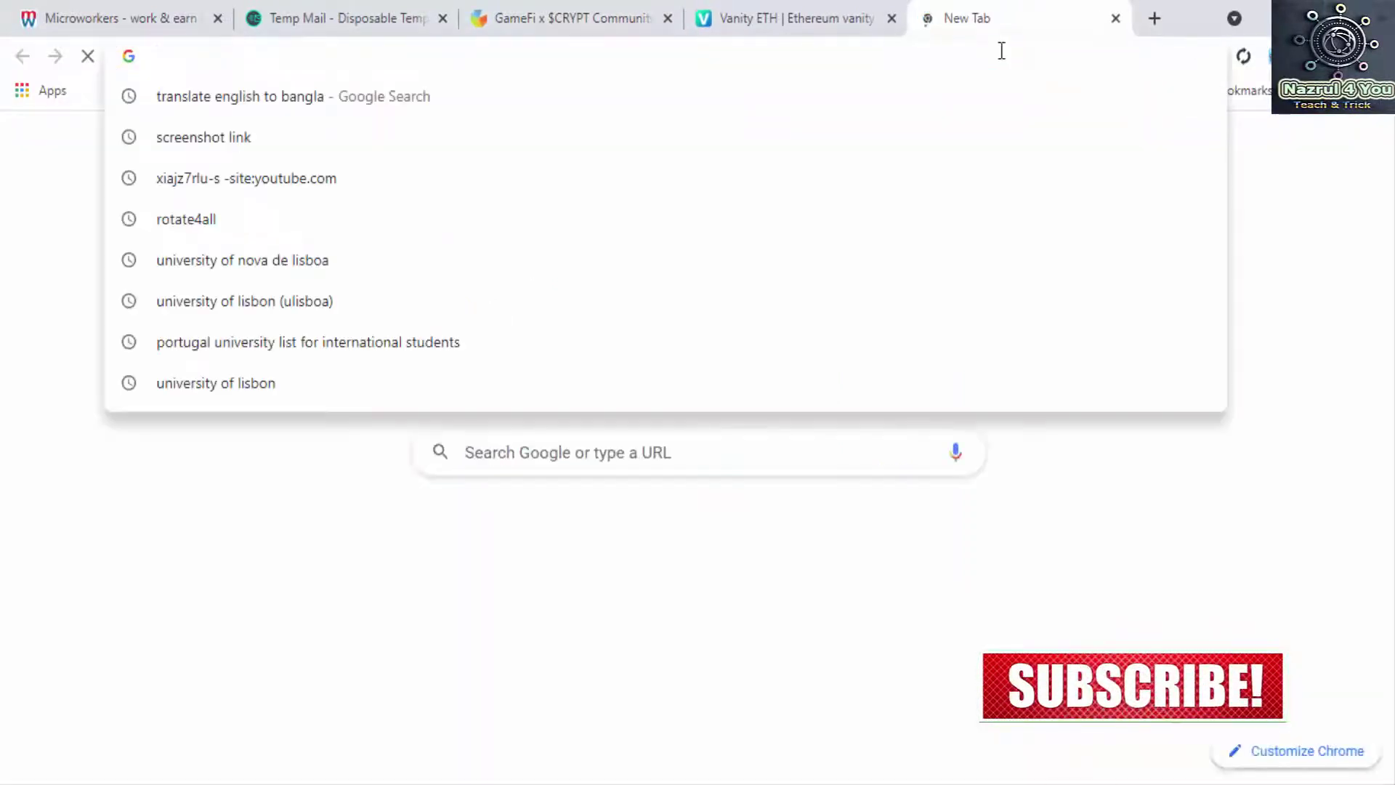
Step: Open Twitter and copy your own account handle from the account menu
{"action": "type", "text": "tw"}
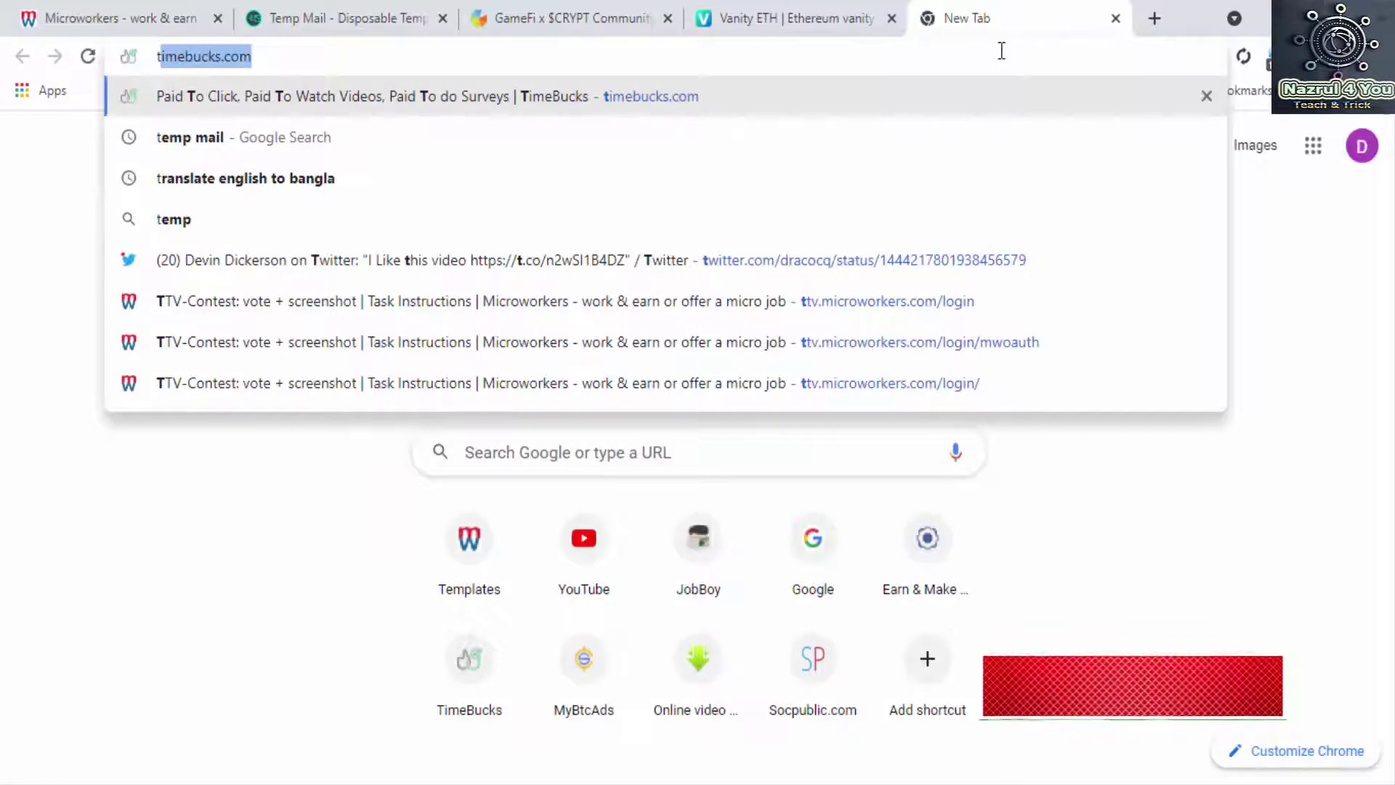
{"action": "key", "text": "Return"}
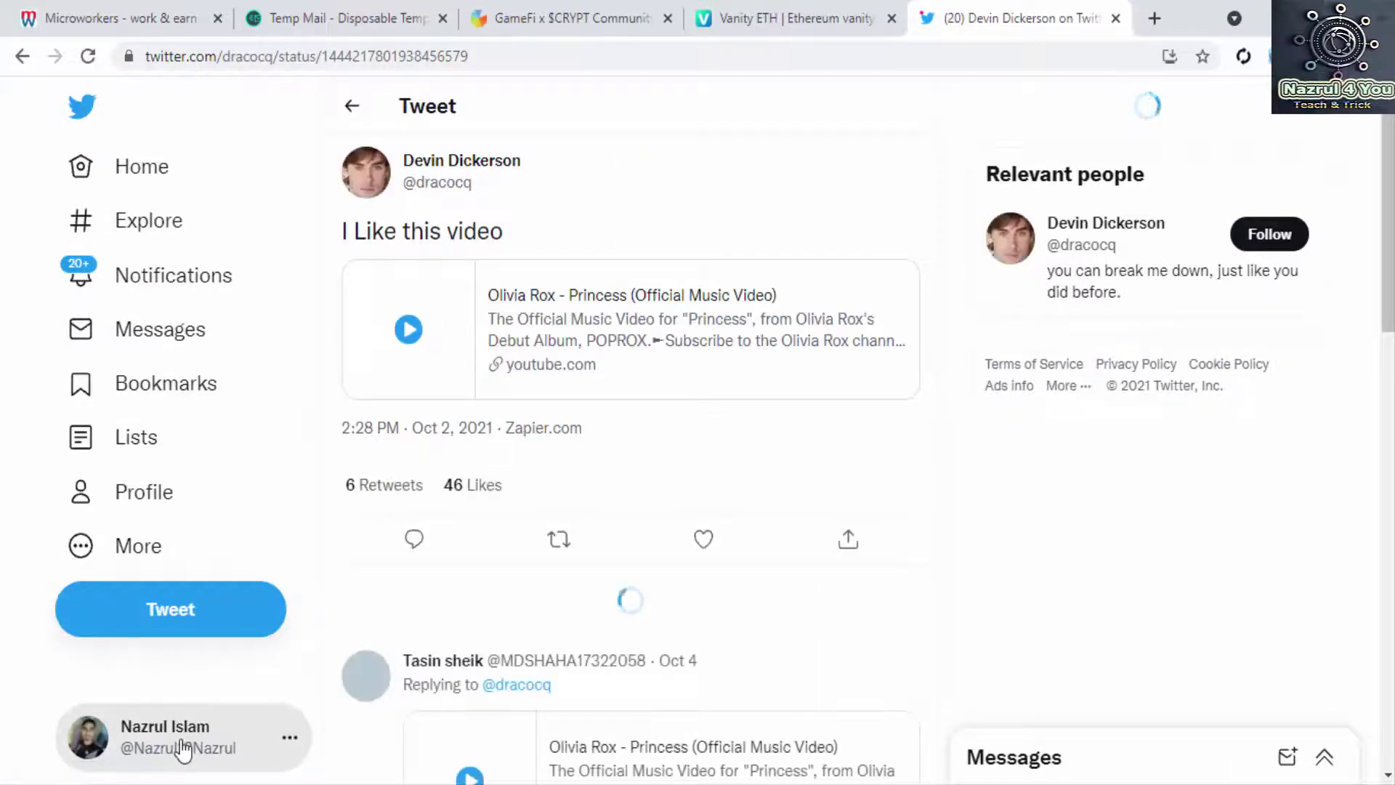
{"action": "left_click", "coordinate": [182, 747]}
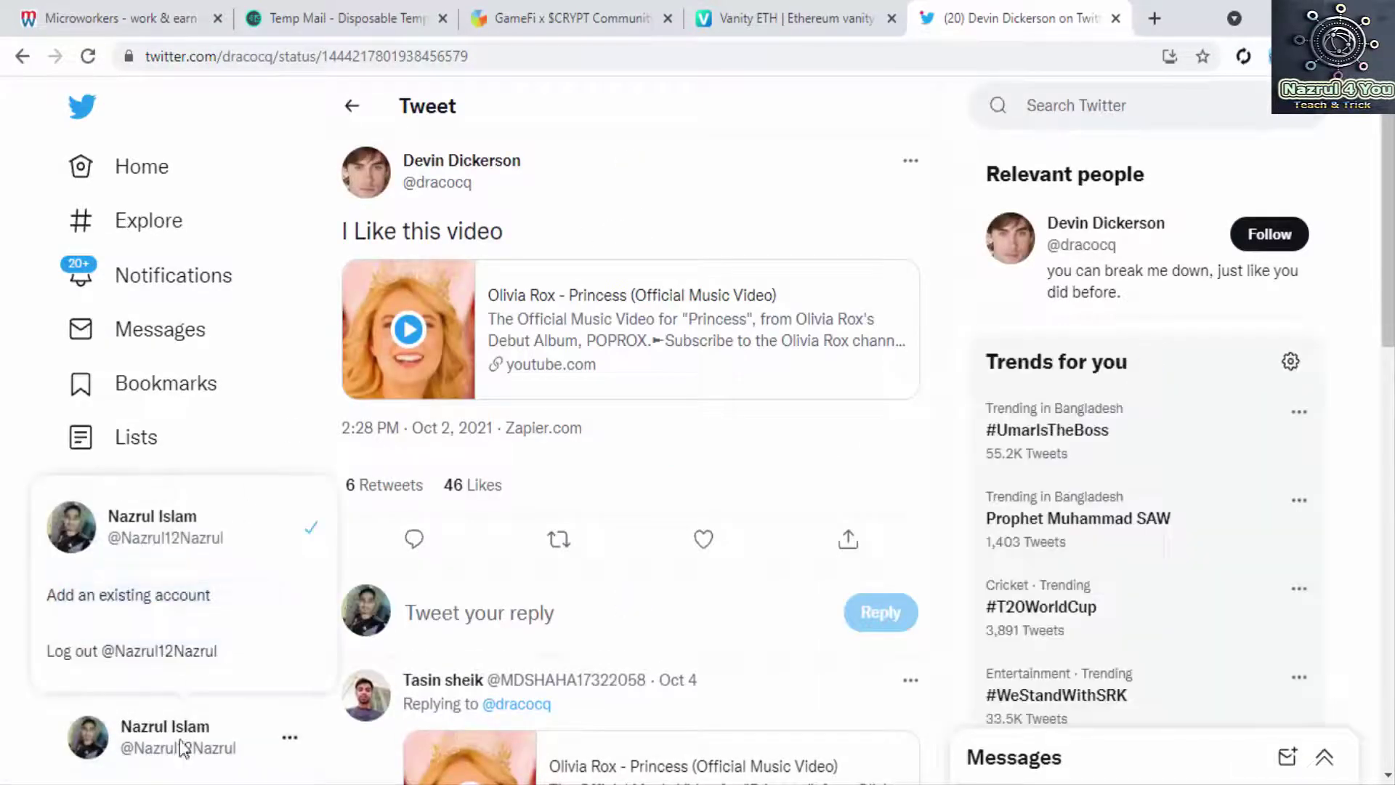
{"action": "triple_click", "coordinate": [192, 539]}
{"action": "right_click", "coordinate": [207, 556]}
{"action": "left_click", "coordinate": [221, 562]}
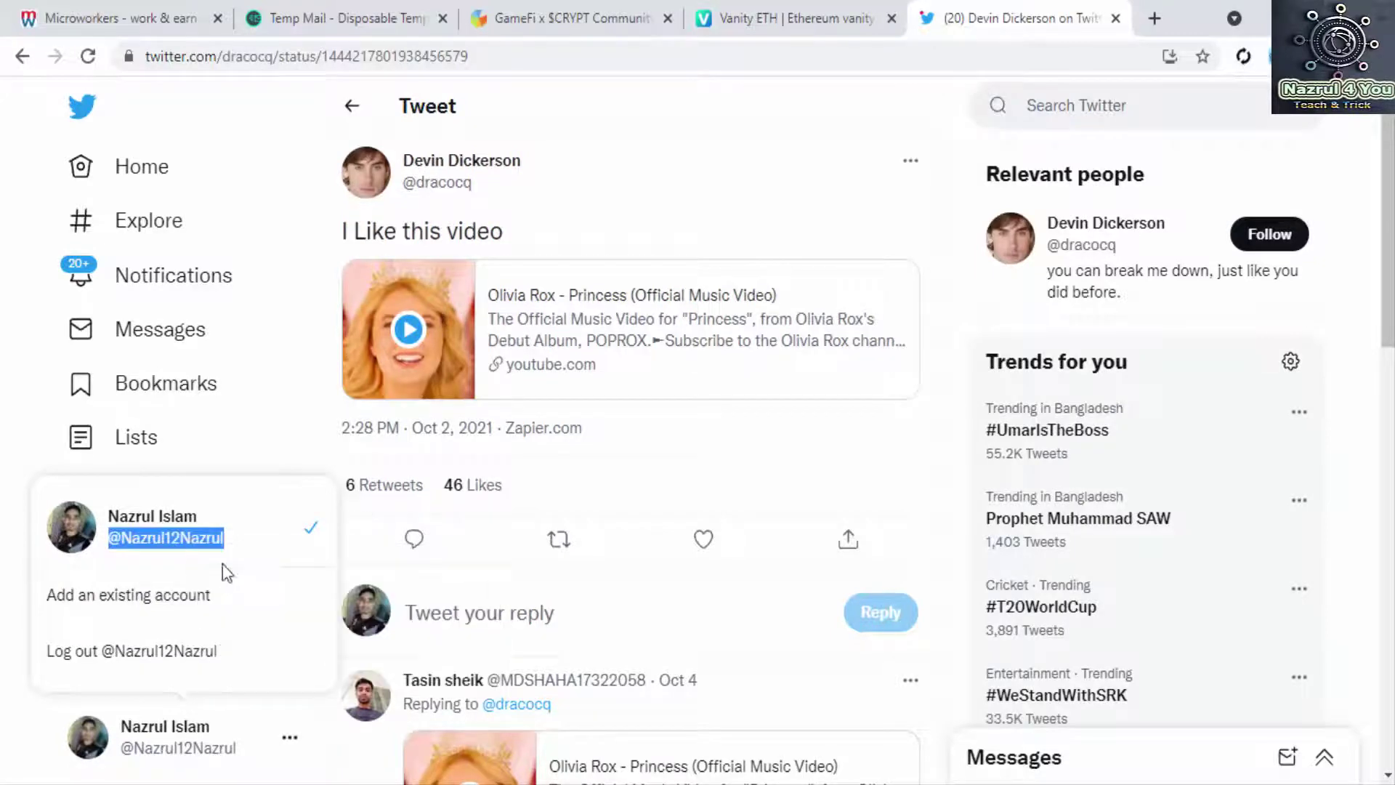
{"action": "left_click", "coordinate": [553, 13]}
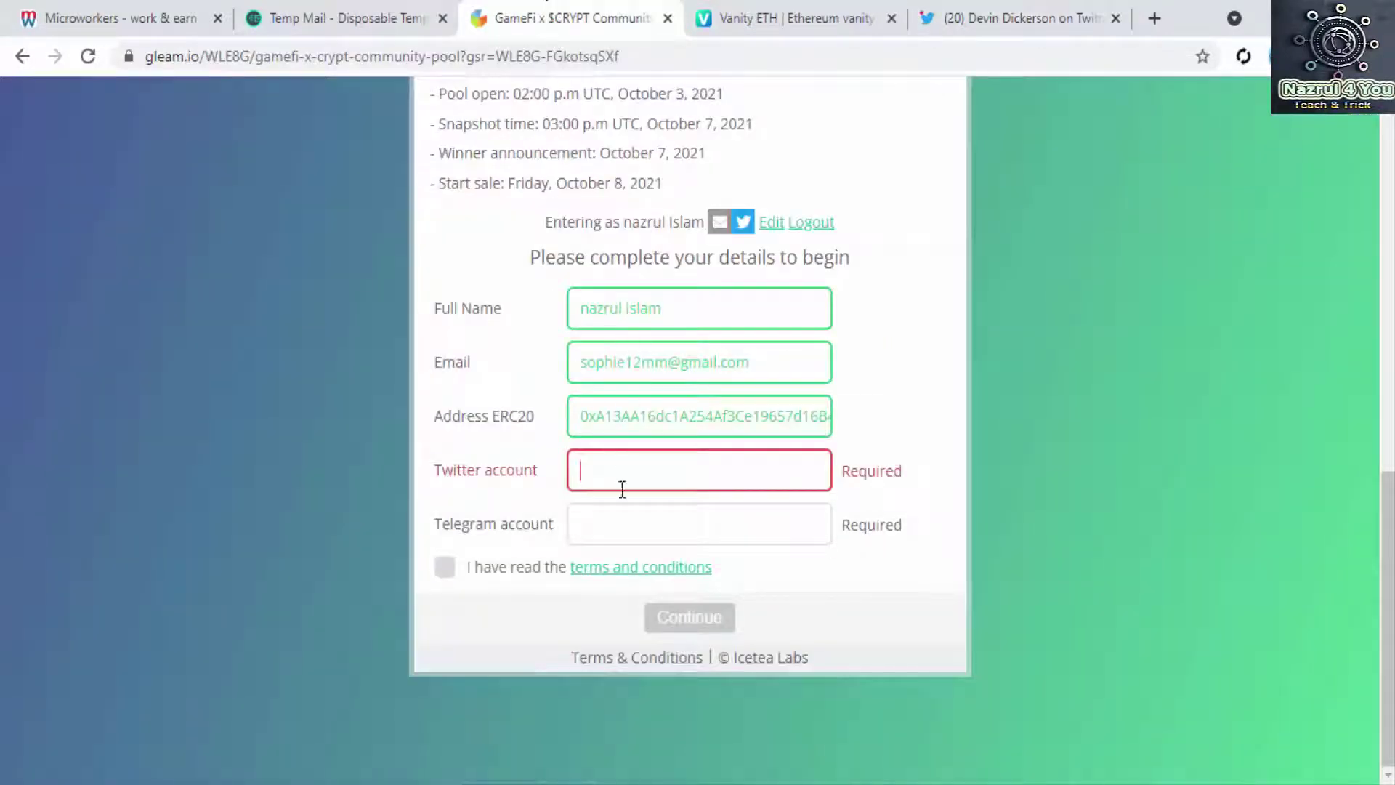
Step: Paste the Twitter handle, enter the Telegram handle, accept the terms, and continue
{"action": "key", "text": "ctrl+v"}
{"action": "left_click", "coordinate": [604, 523]}
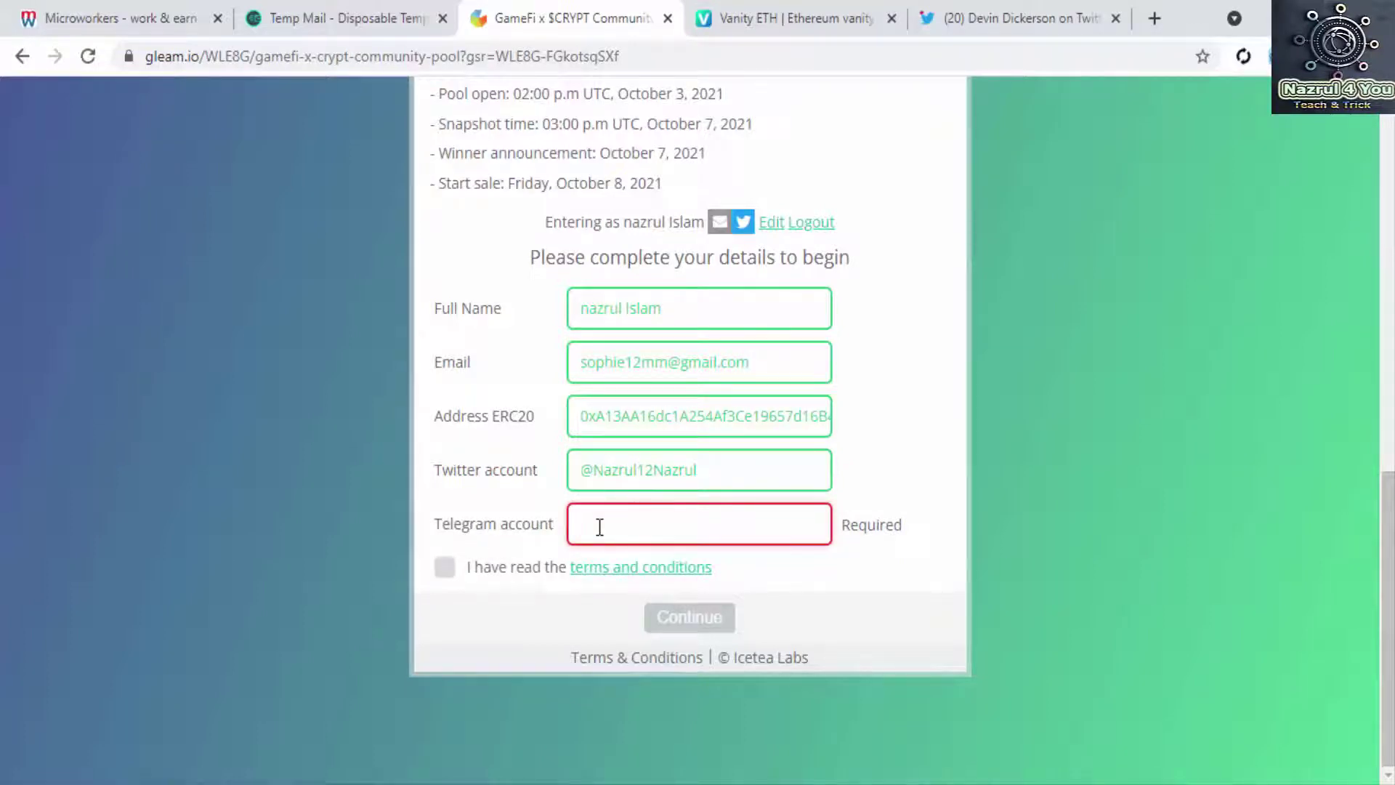
{"action": "type", "text": "@Nazrul9900"}
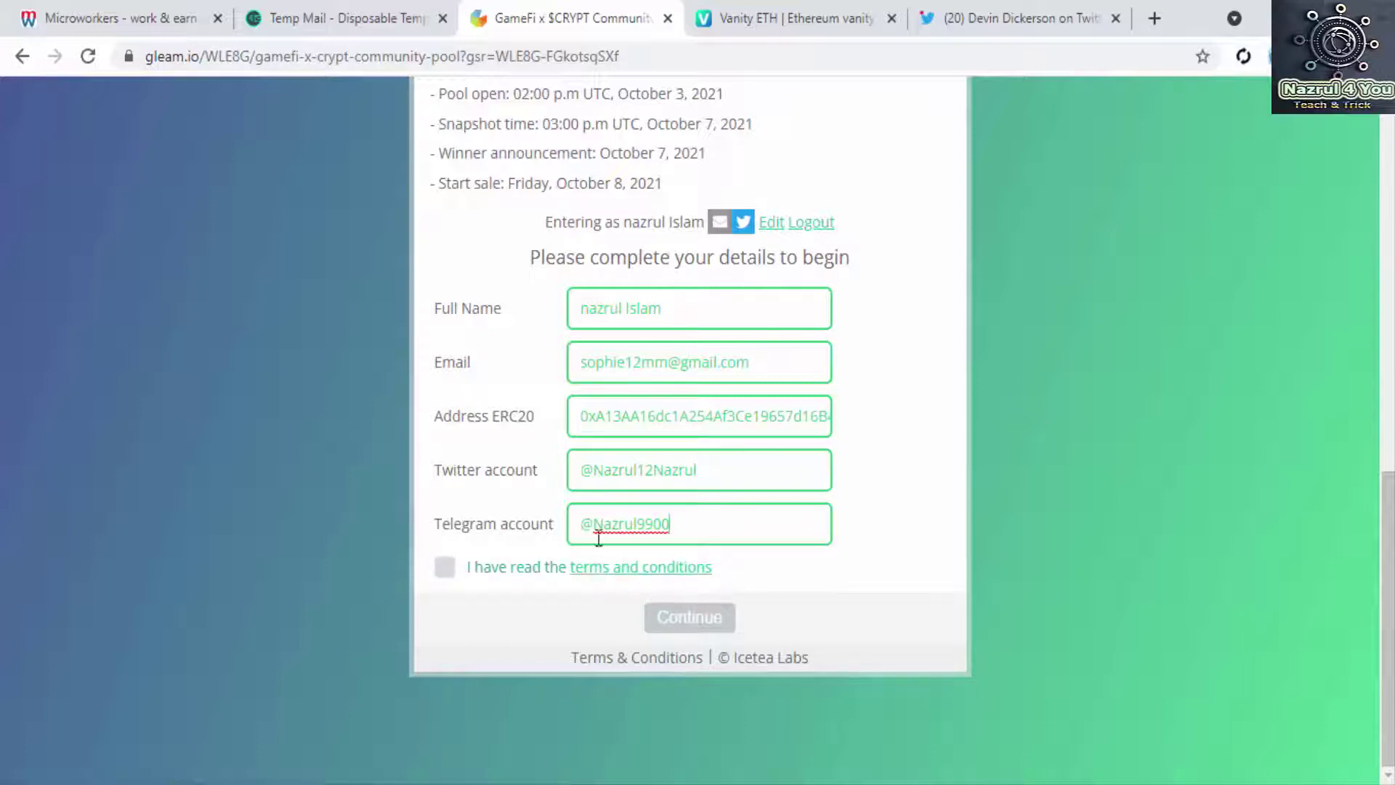
{"action": "left_click", "coordinate": [445, 567]}
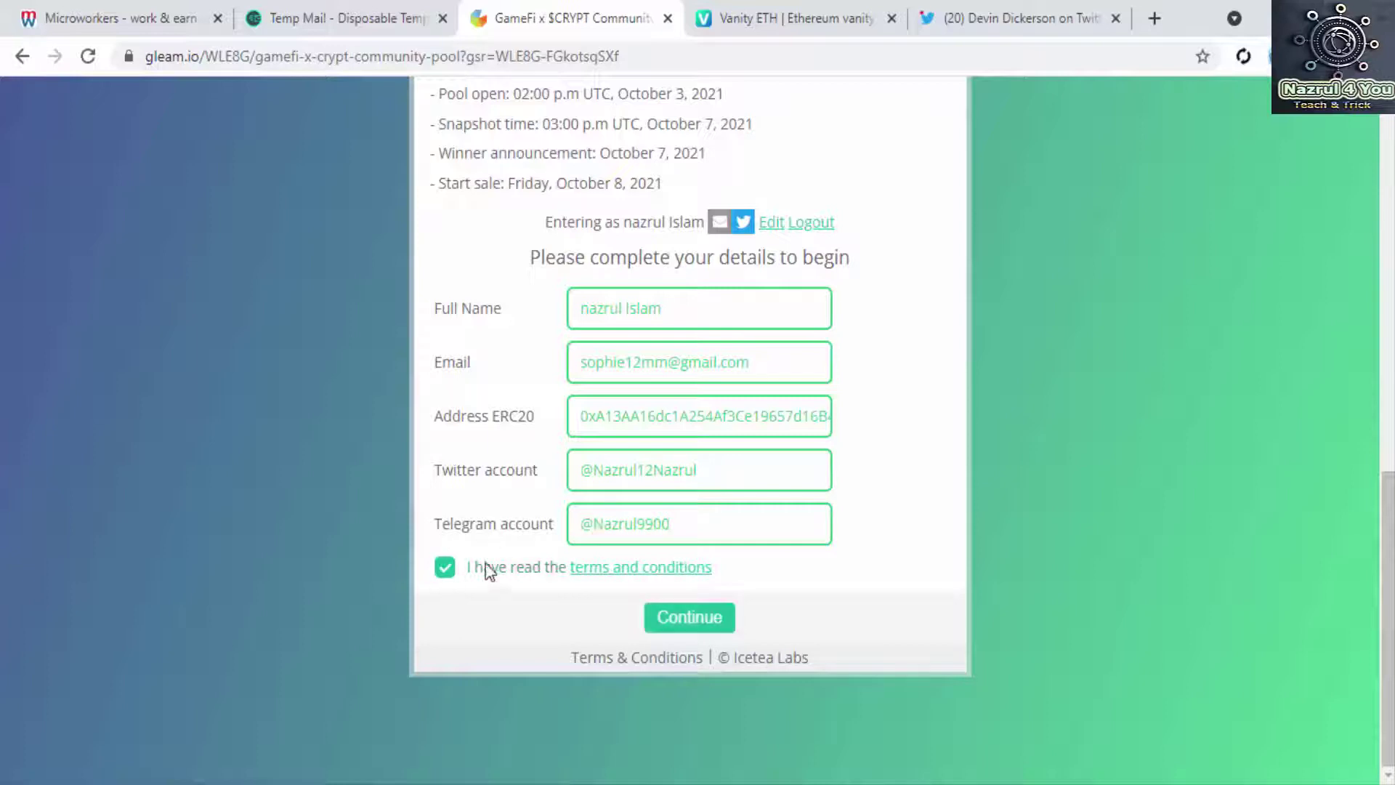
{"action": "left_click", "coordinate": [663, 619]}
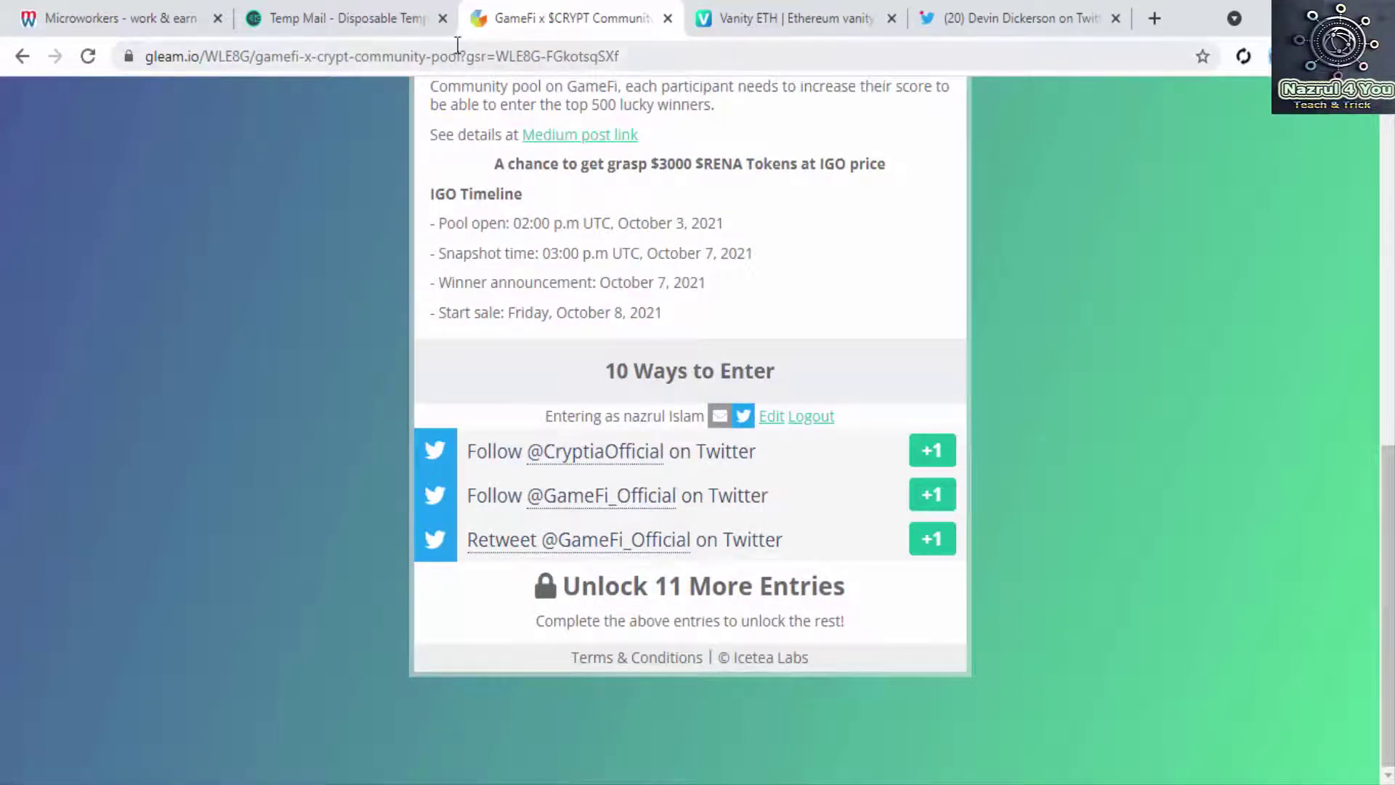
{"action": "left_click", "coordinate": [663, 58]}
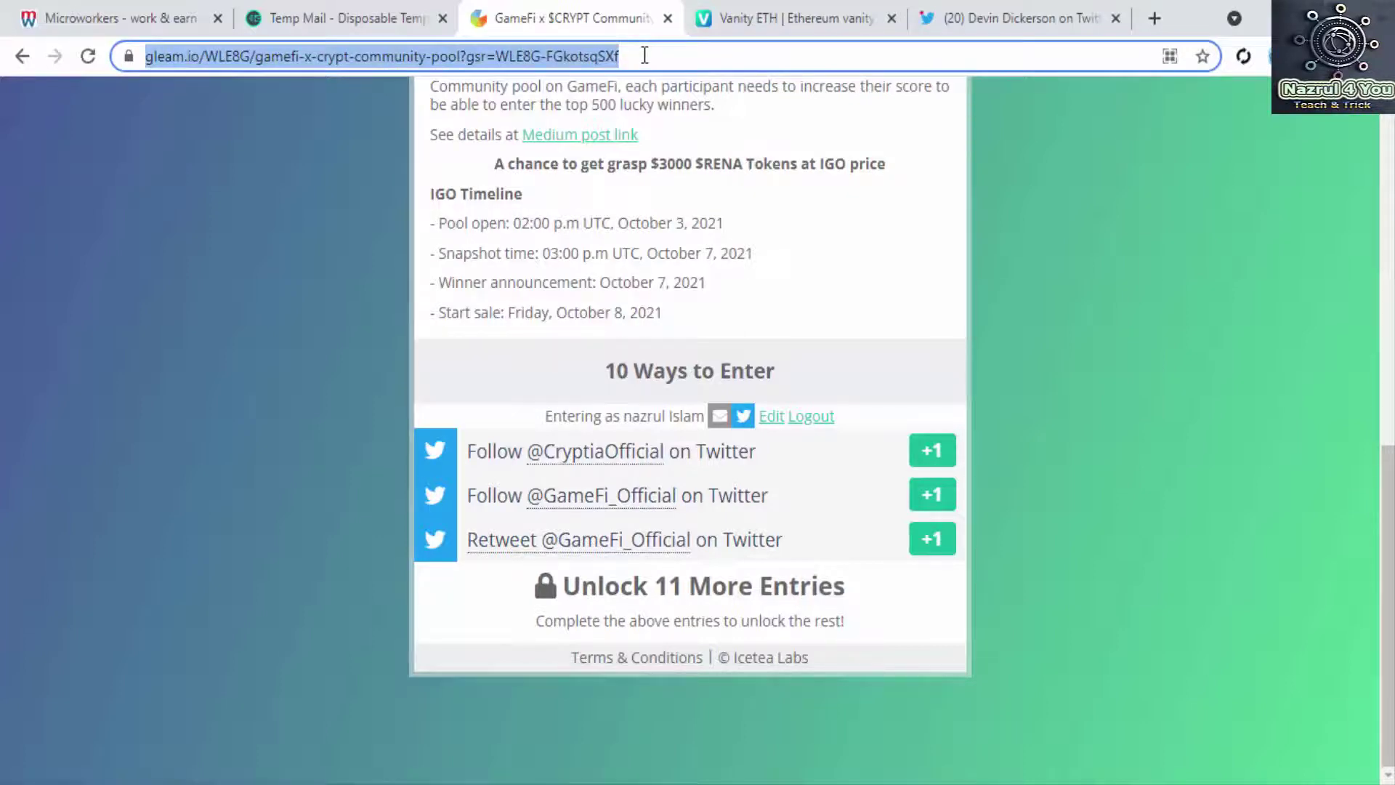
{"action": "right_click", "coordinate": [644, 55]}
{"action": "left_click", "coordinate": [713, 174]}
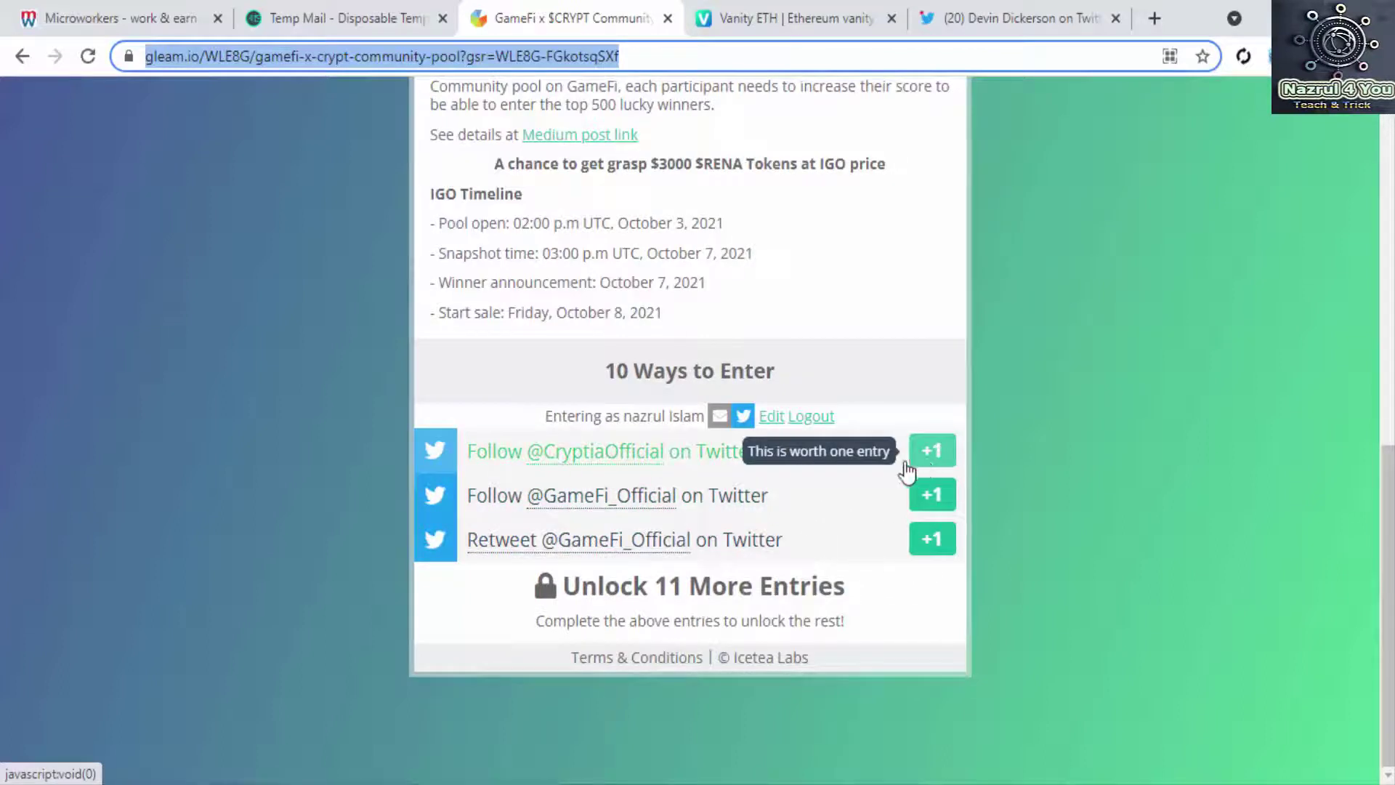
{"action": "left_click", "coordinate": [933, 454]}
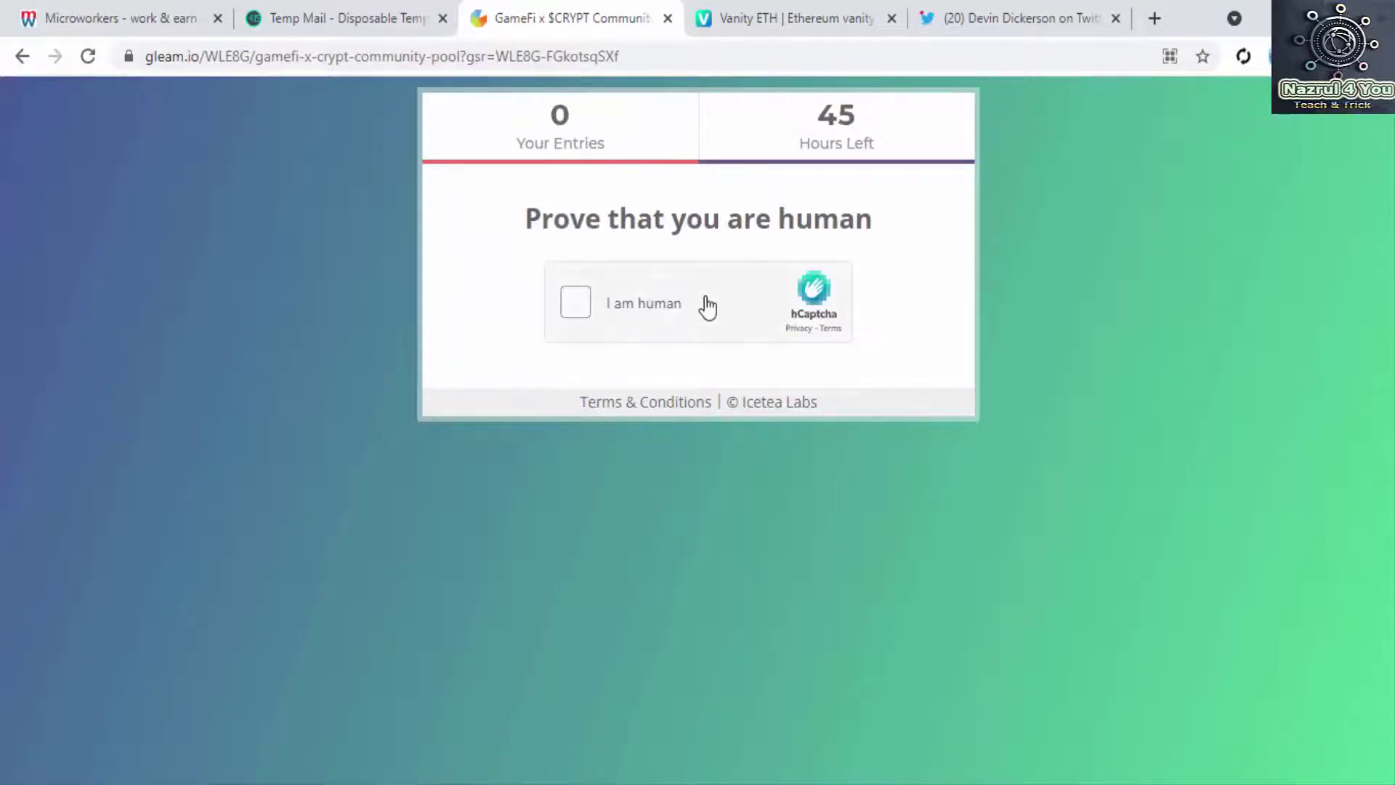
Step: Solve the two-round hCaptcha motorcycle image challenge and verify
{"action": "left_click", "coordinate": [648, 287]}
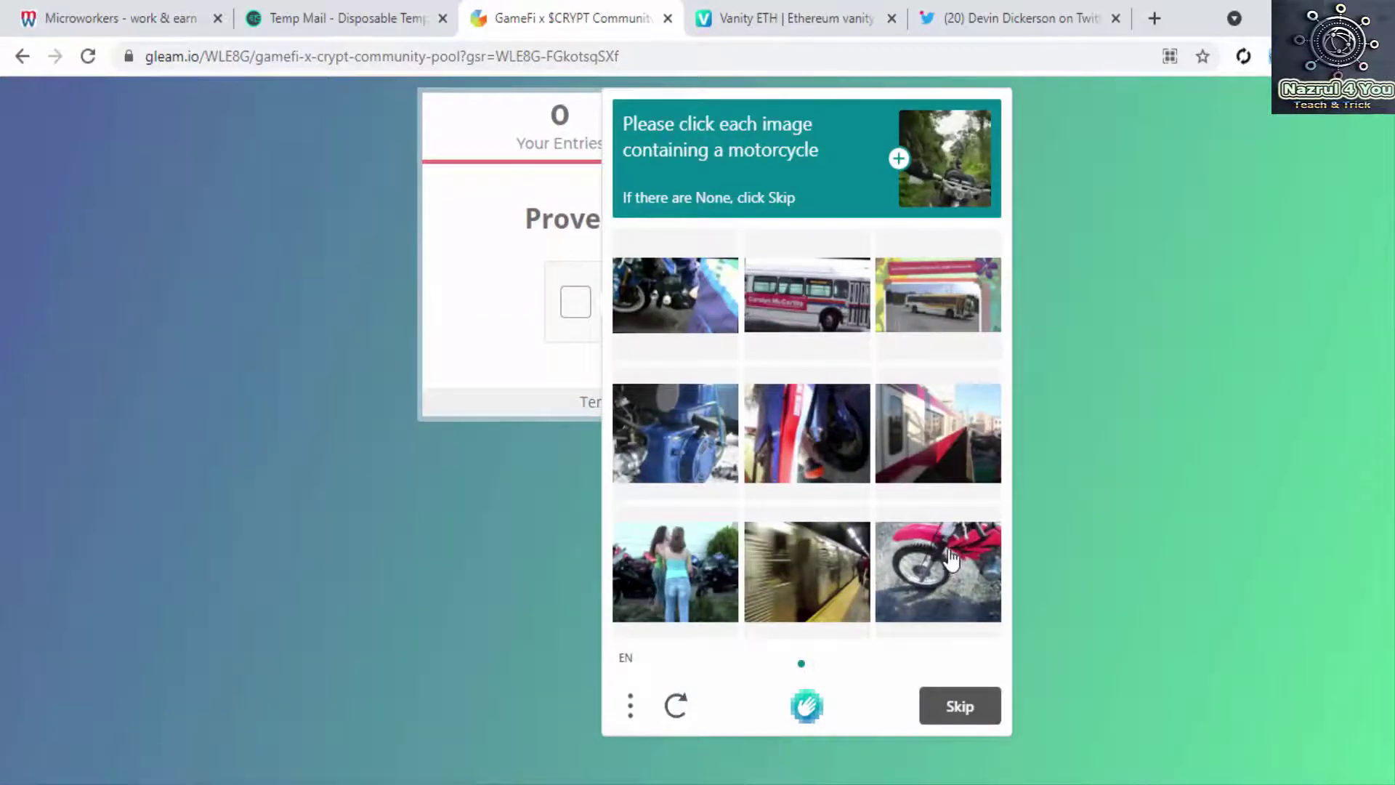
{"action": "left_click", "coordinate": [917, 555]}
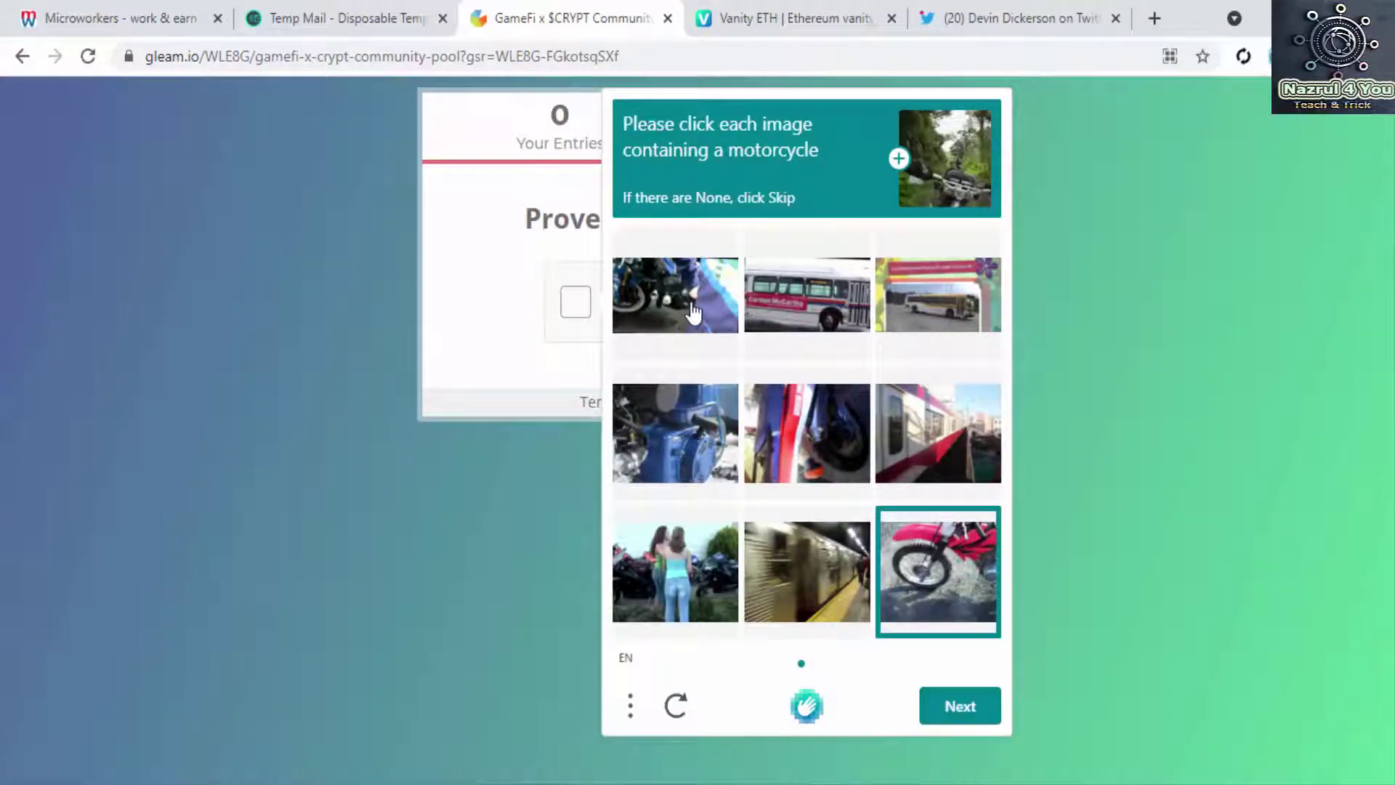
{"action": "left_click", "coordinate": [689, 309]}
{"action": "left_click", "coordinate": [693, 590]}
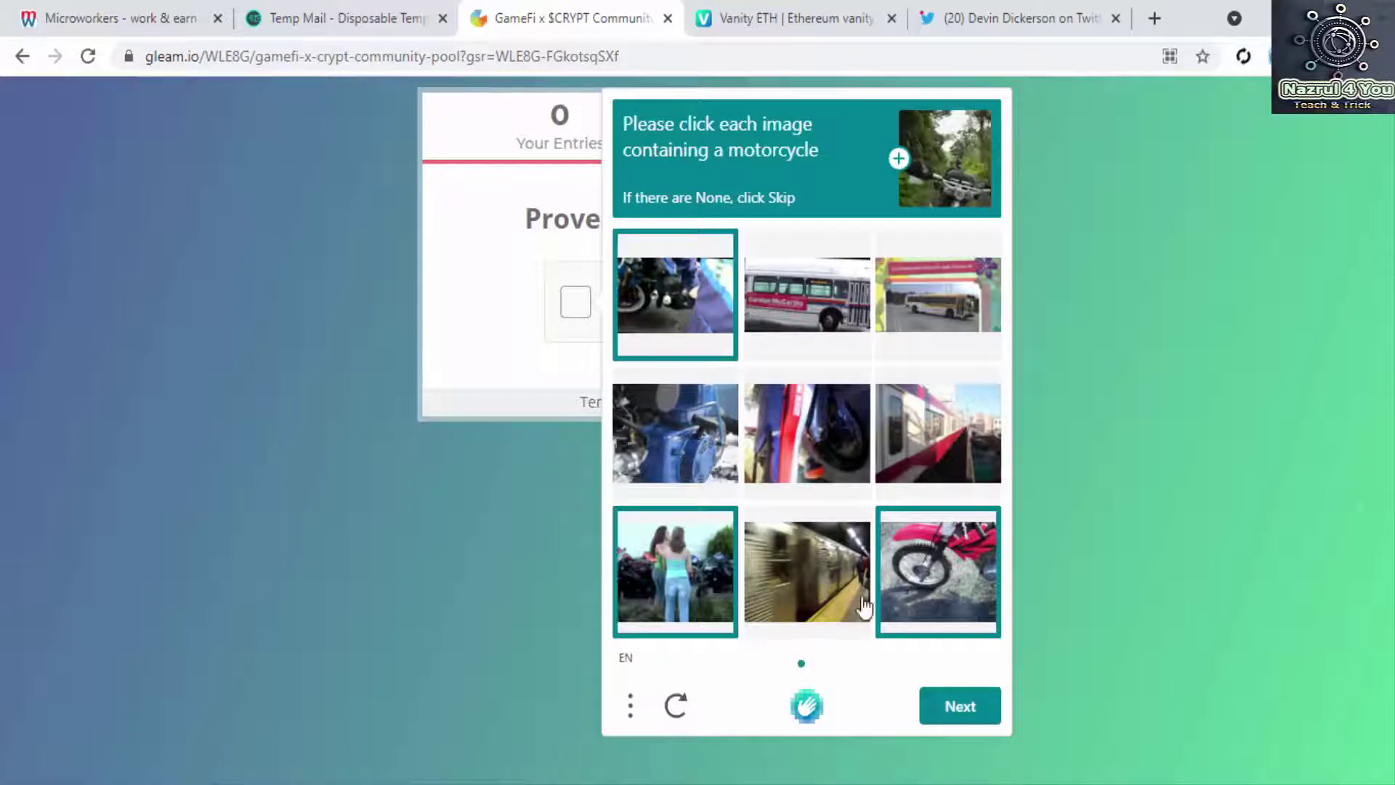
{"action": "left_click", "coordinate": [959, 705]}
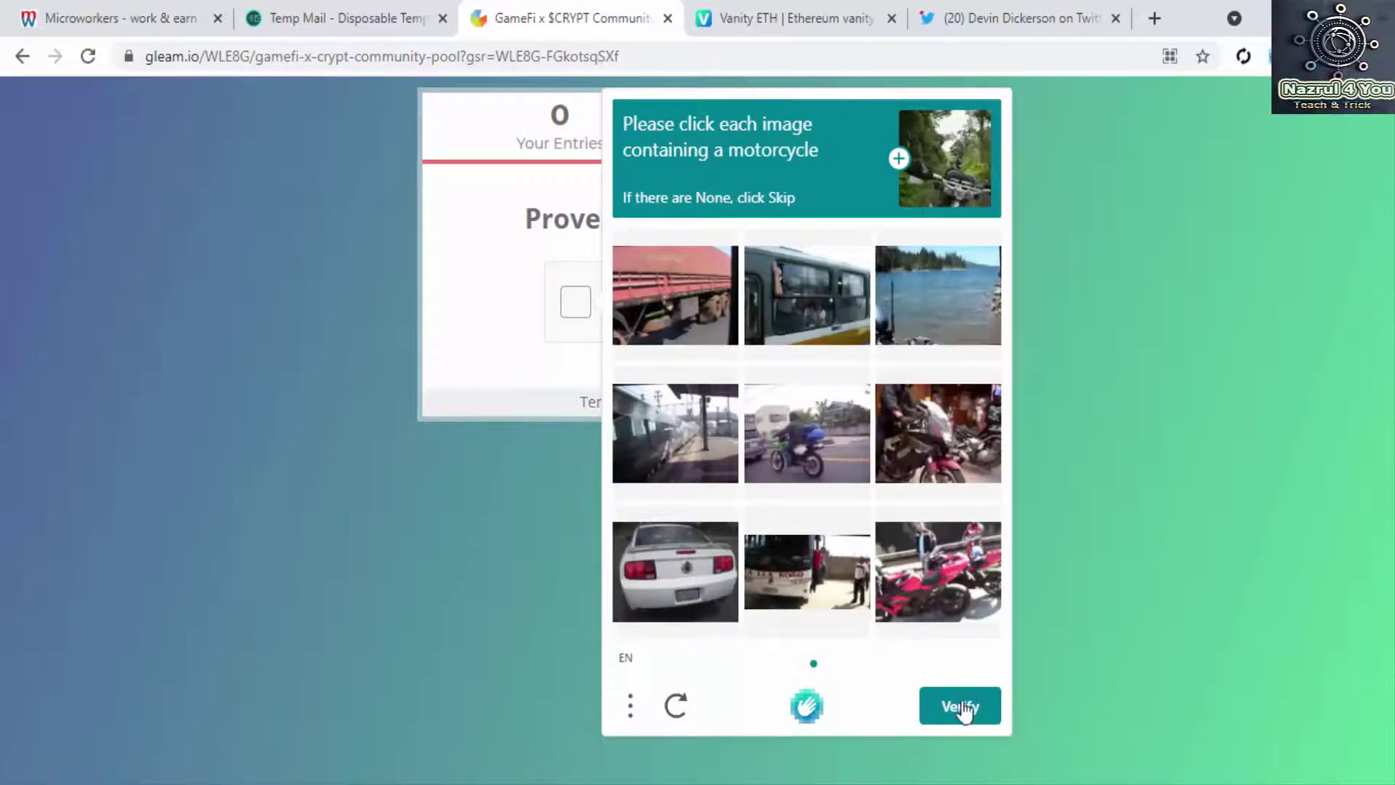
{"action": "left_click", "coordinate": [824, 468]}
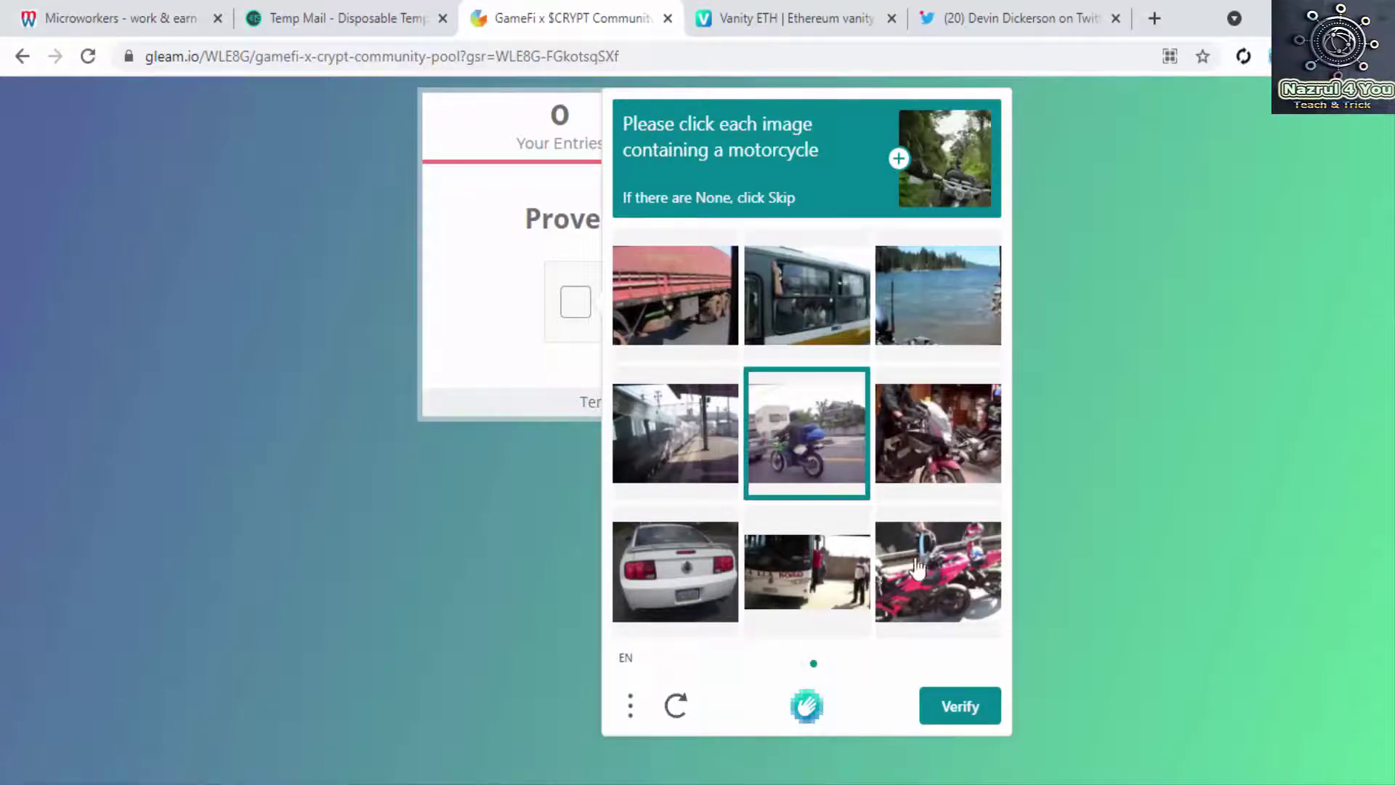
{"action": "left_click", "coordinate": [940, 566]}
{"action": "left_click", "coordinate": [922, 462]}
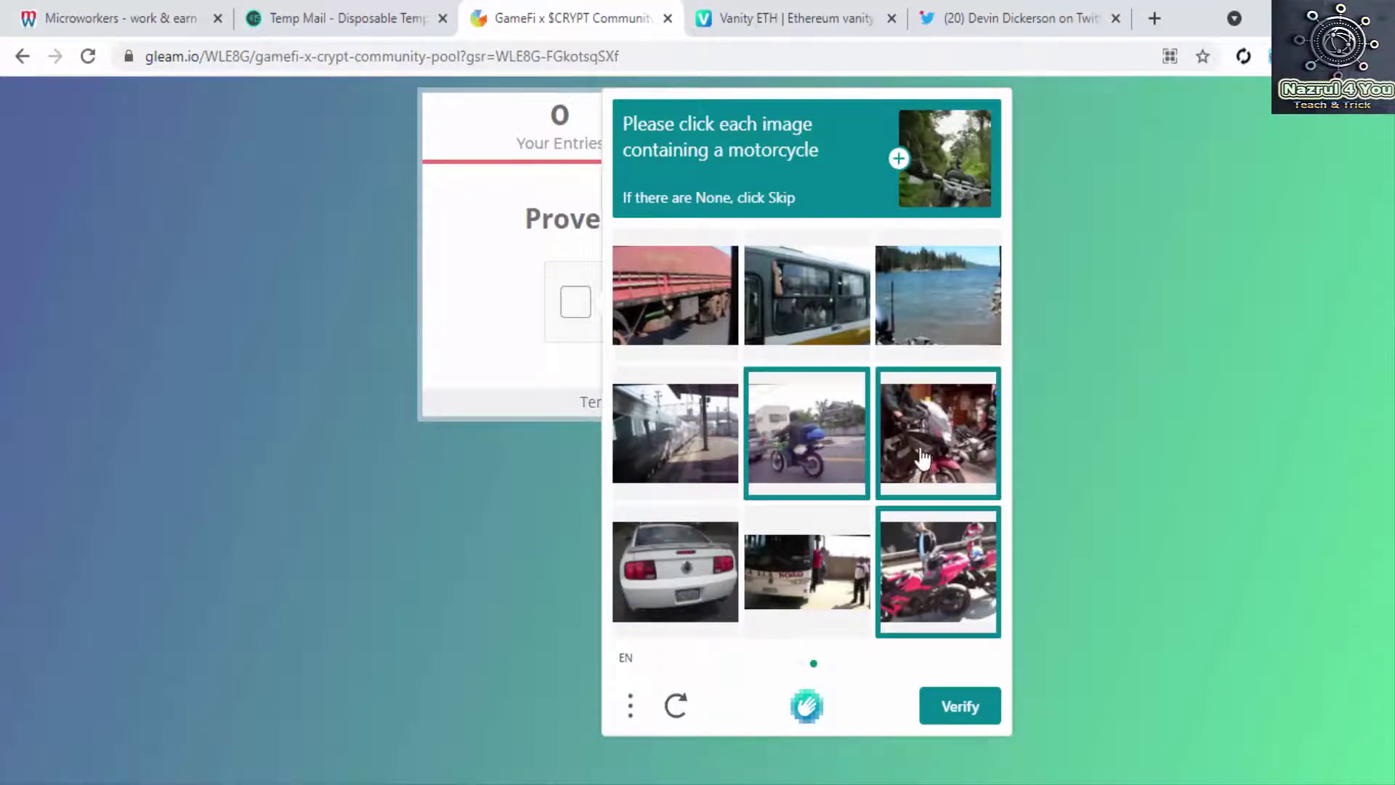
{"action": "left_click", "coordinate": [961, 705]}
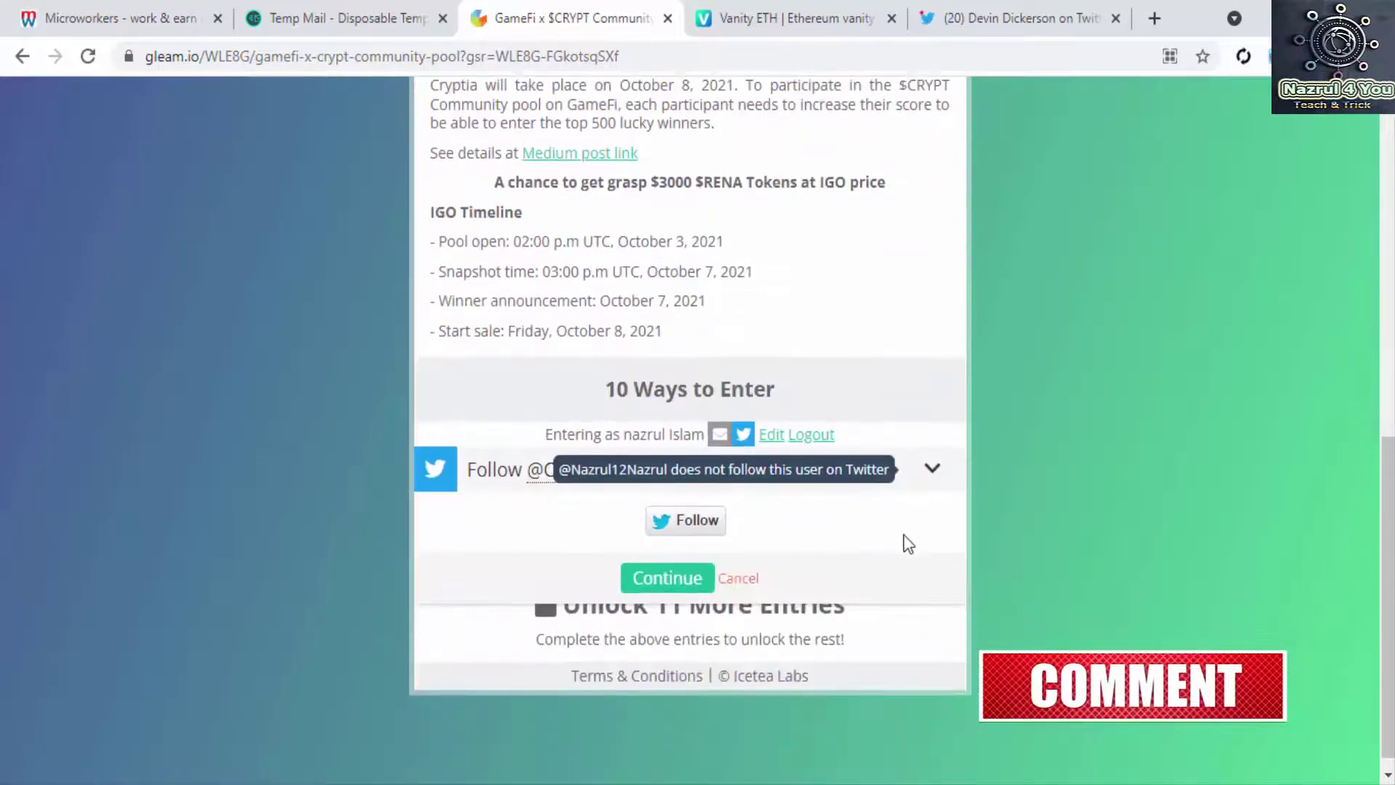
{"action": "left_click", "coordinate": [715, 525]}
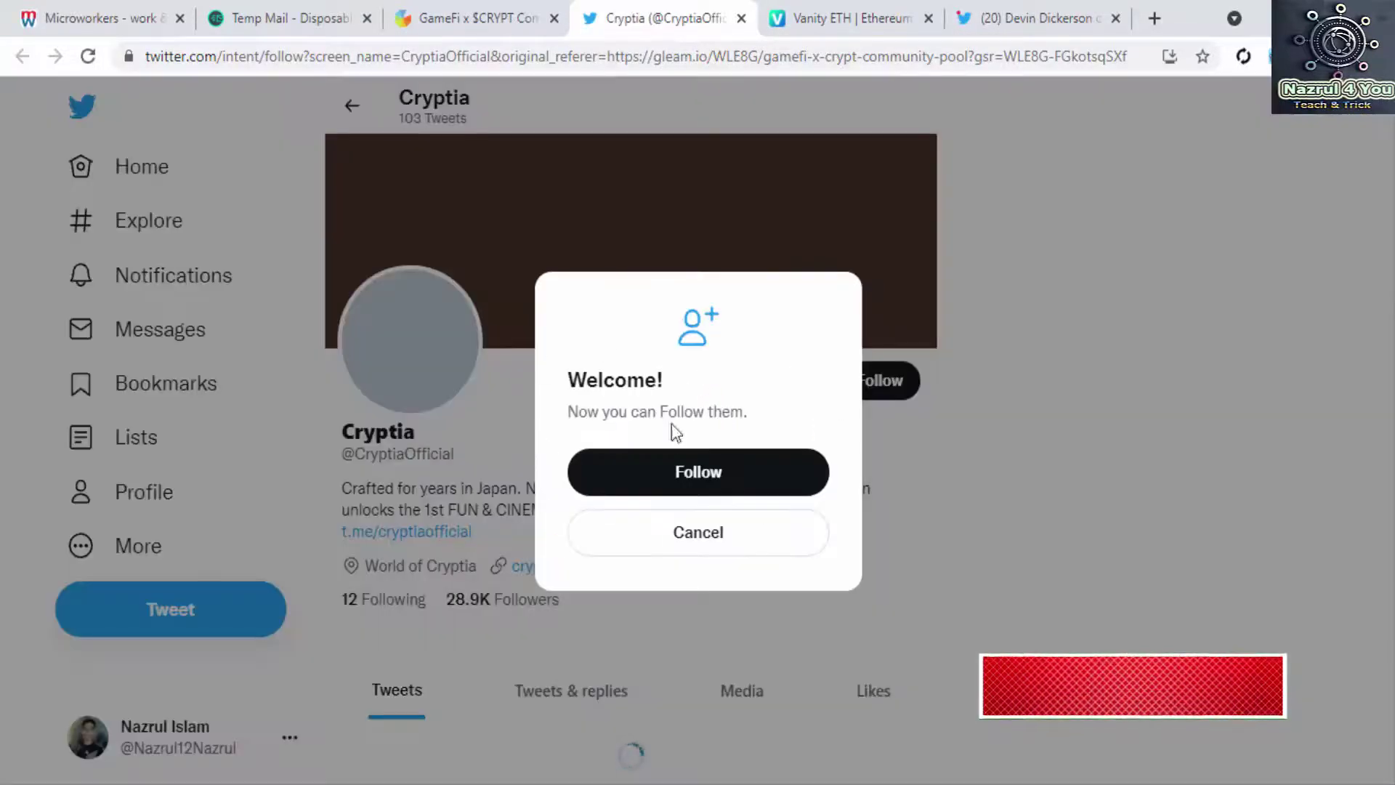
{"action": "left_click", "coordinate": [698, 473]}
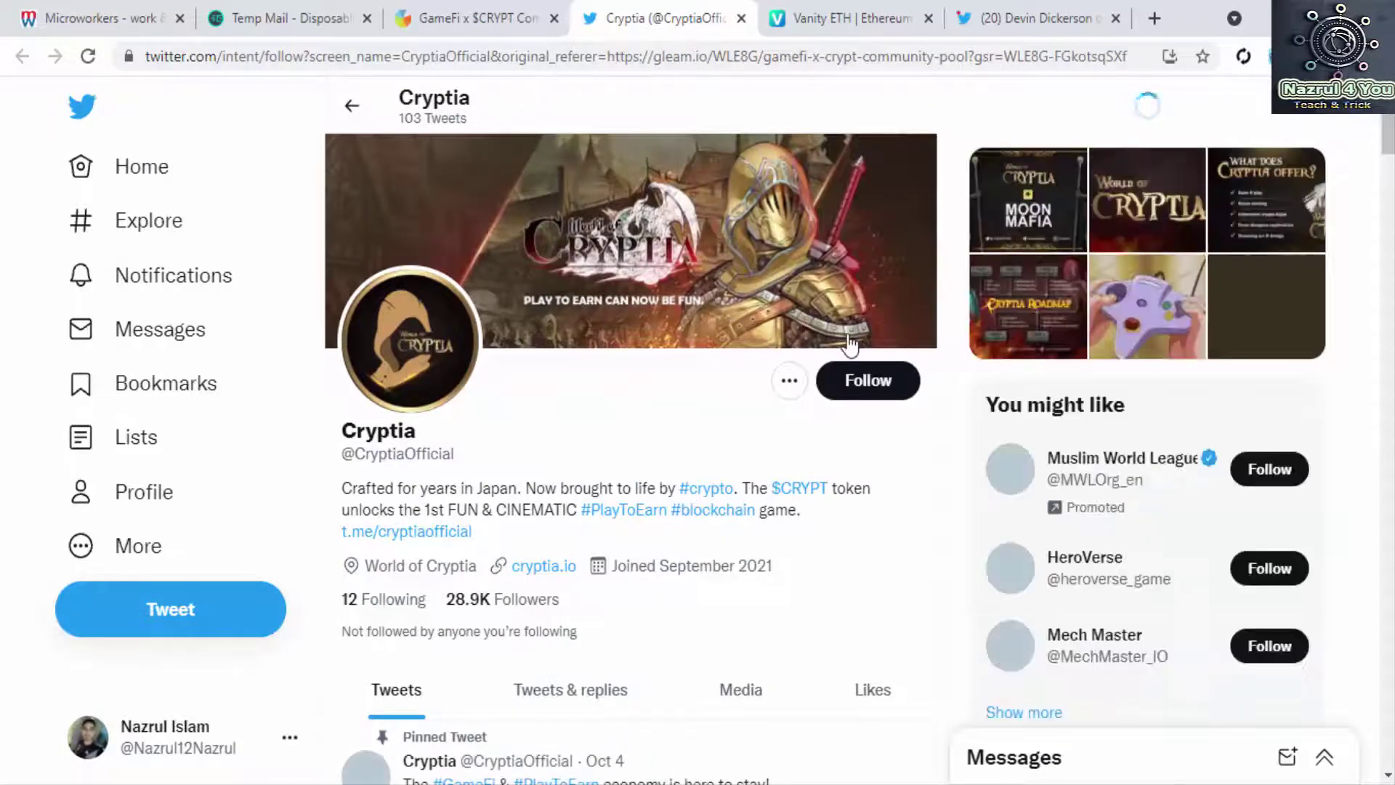
{"action": "left_click", "coordinate": [870, 381]}
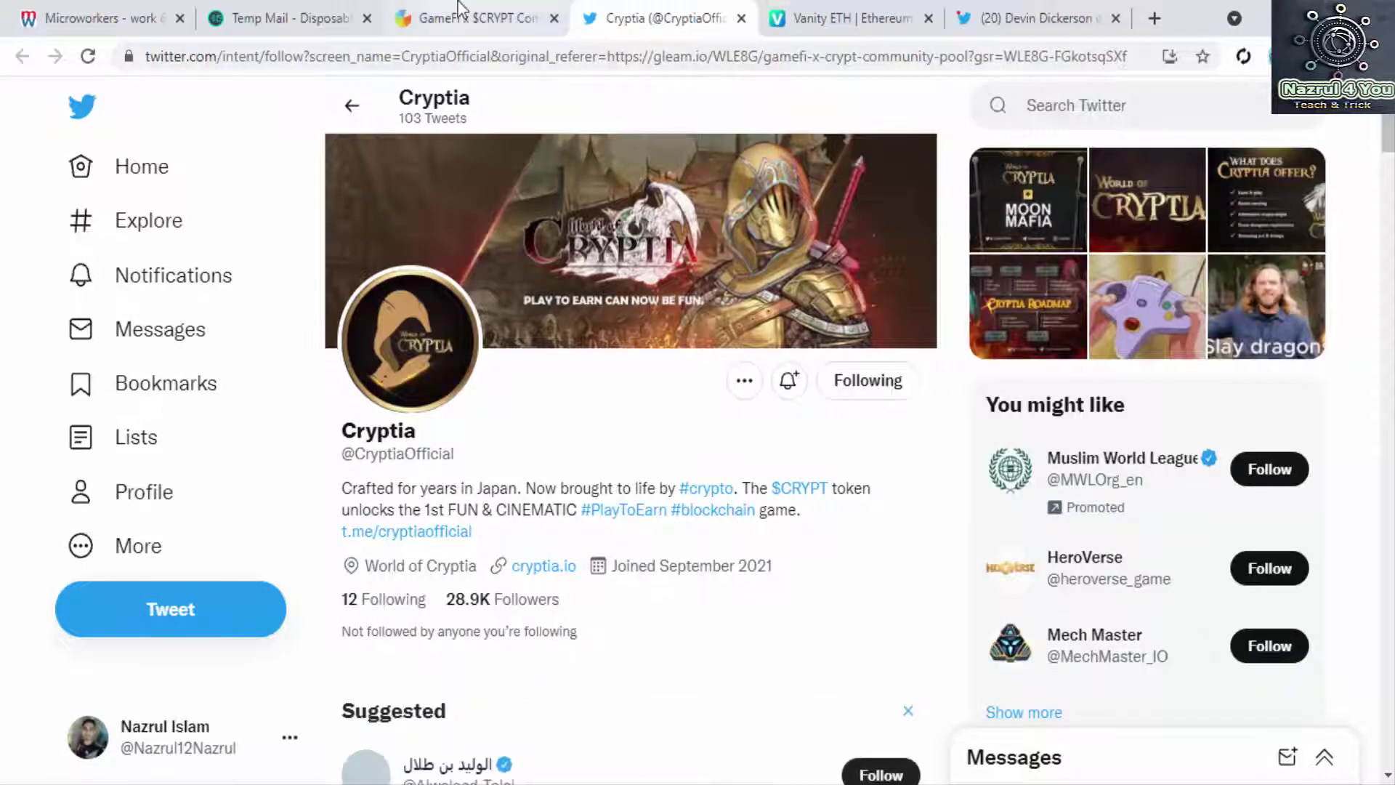
{"action": "left_click", "coordinate": [476, 10]}
{"action": "left_click", "coordinate": [631, 10]}
{"action": "left_click", "coordinate": [538, 9]}
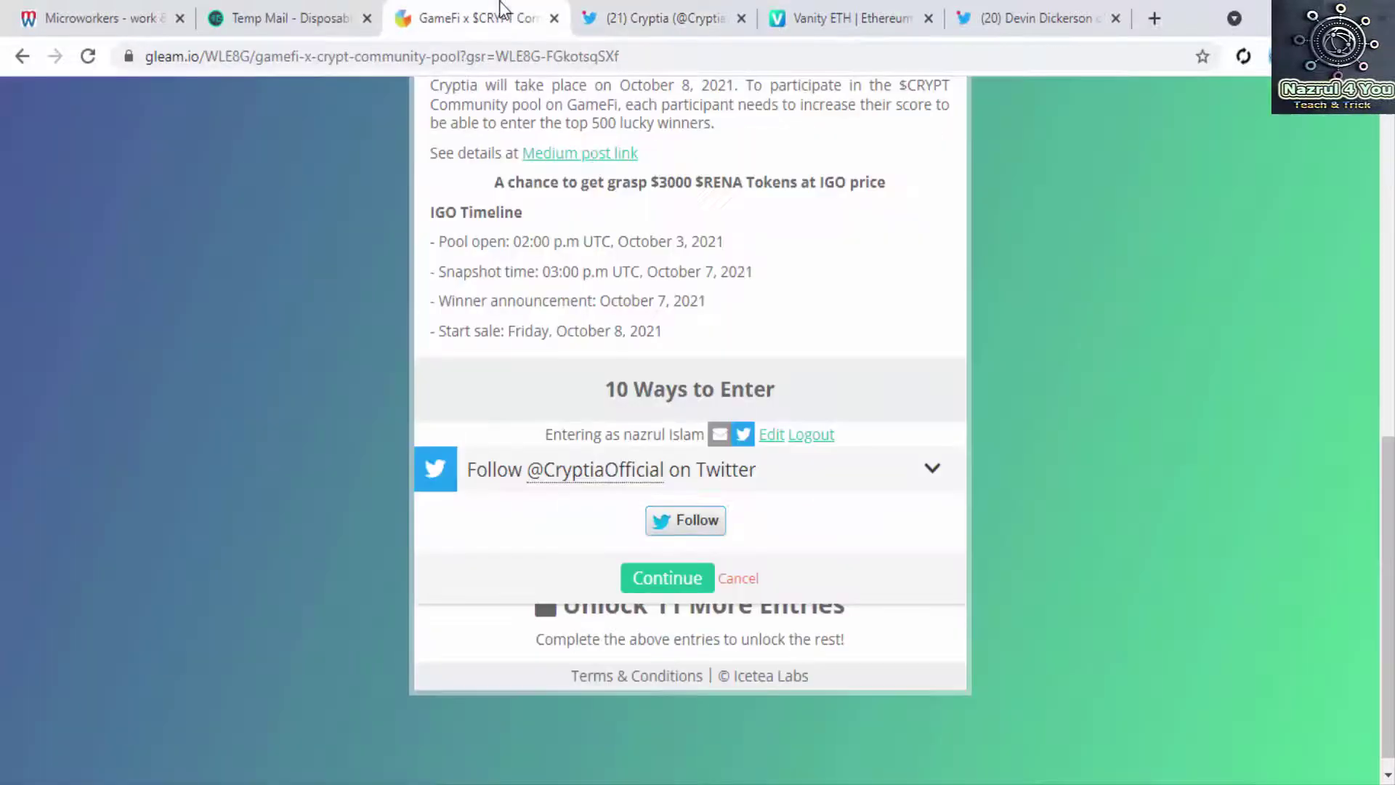
{"action": "left_click", "coordinate": [683, 585]}
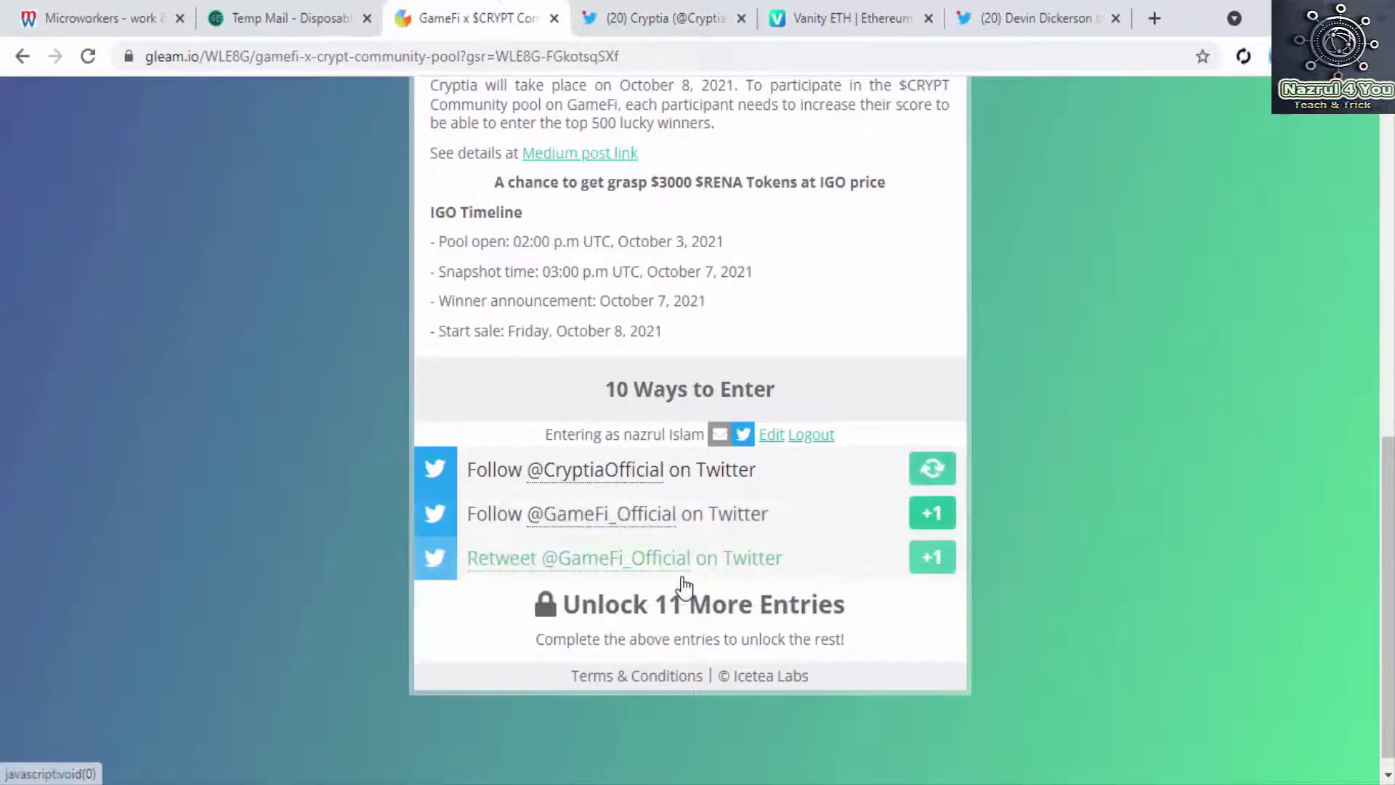
{"action": "left_click", "coordinate": [937, 496]}
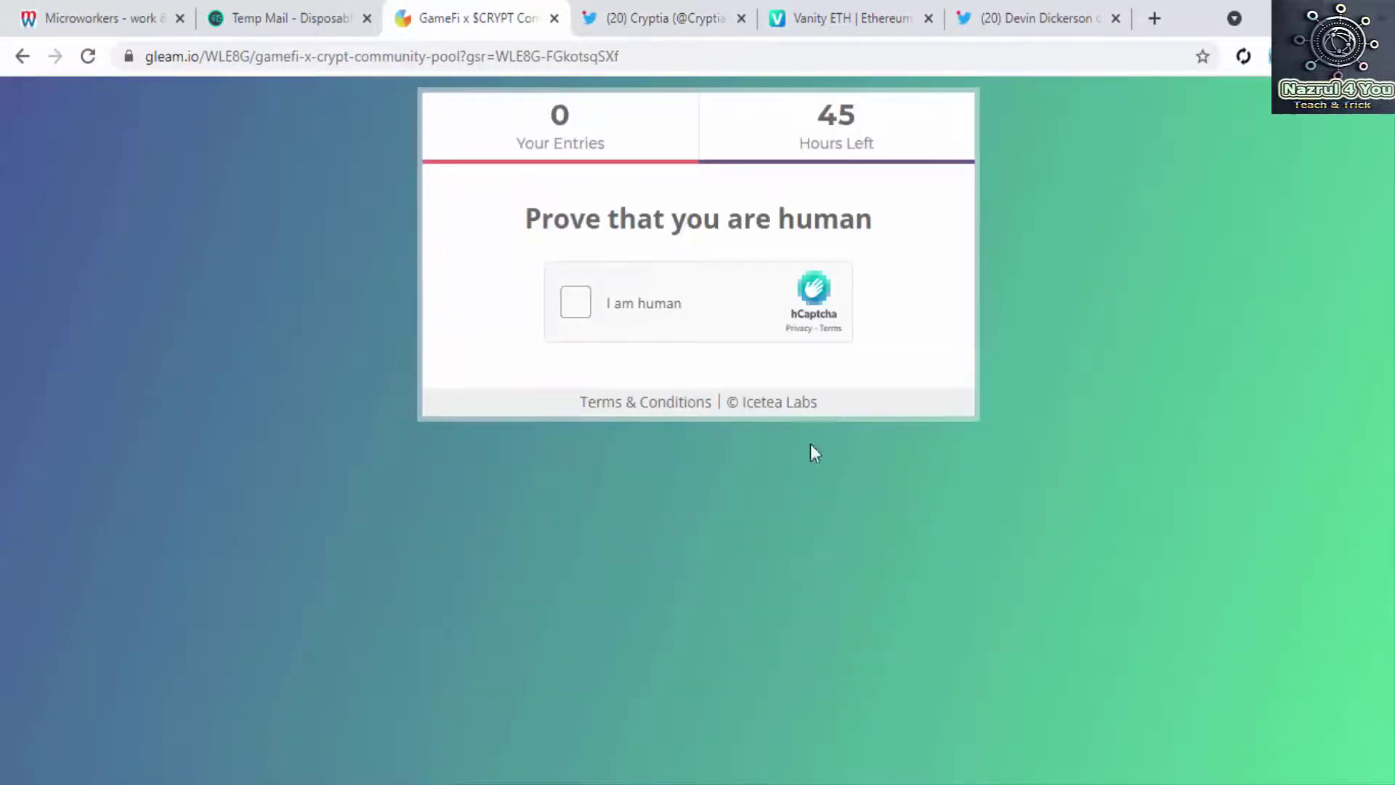
Step: Pass the human check by selecting every car image across both image sets, then verify
{"action": "left_click", "coordinate": [579, 303]}
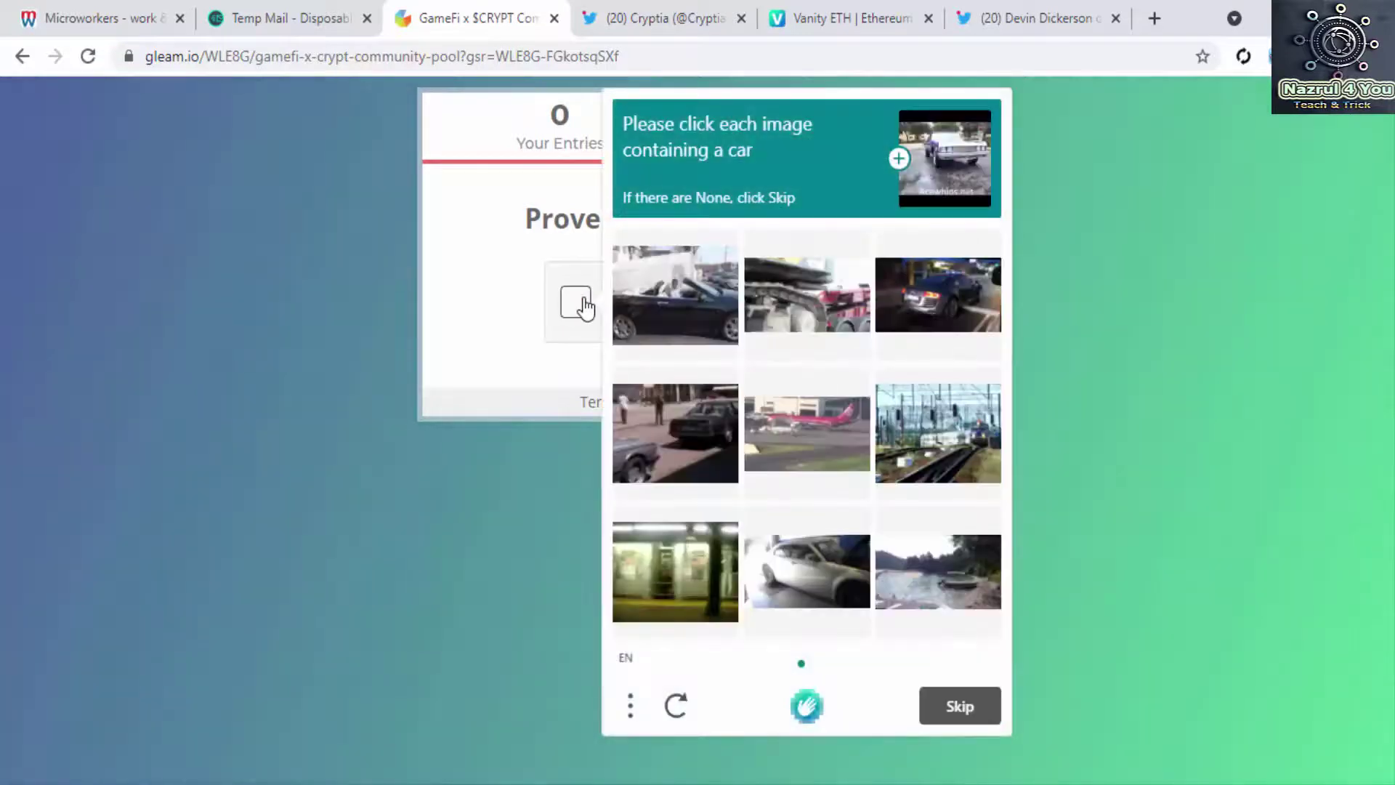
{"action": "left_click", "coordinate": [702, 304]}
{"action": "left_click", "coordinate": [956, 317]}
{"action": "left_click", "coordinate": [725, 450]}
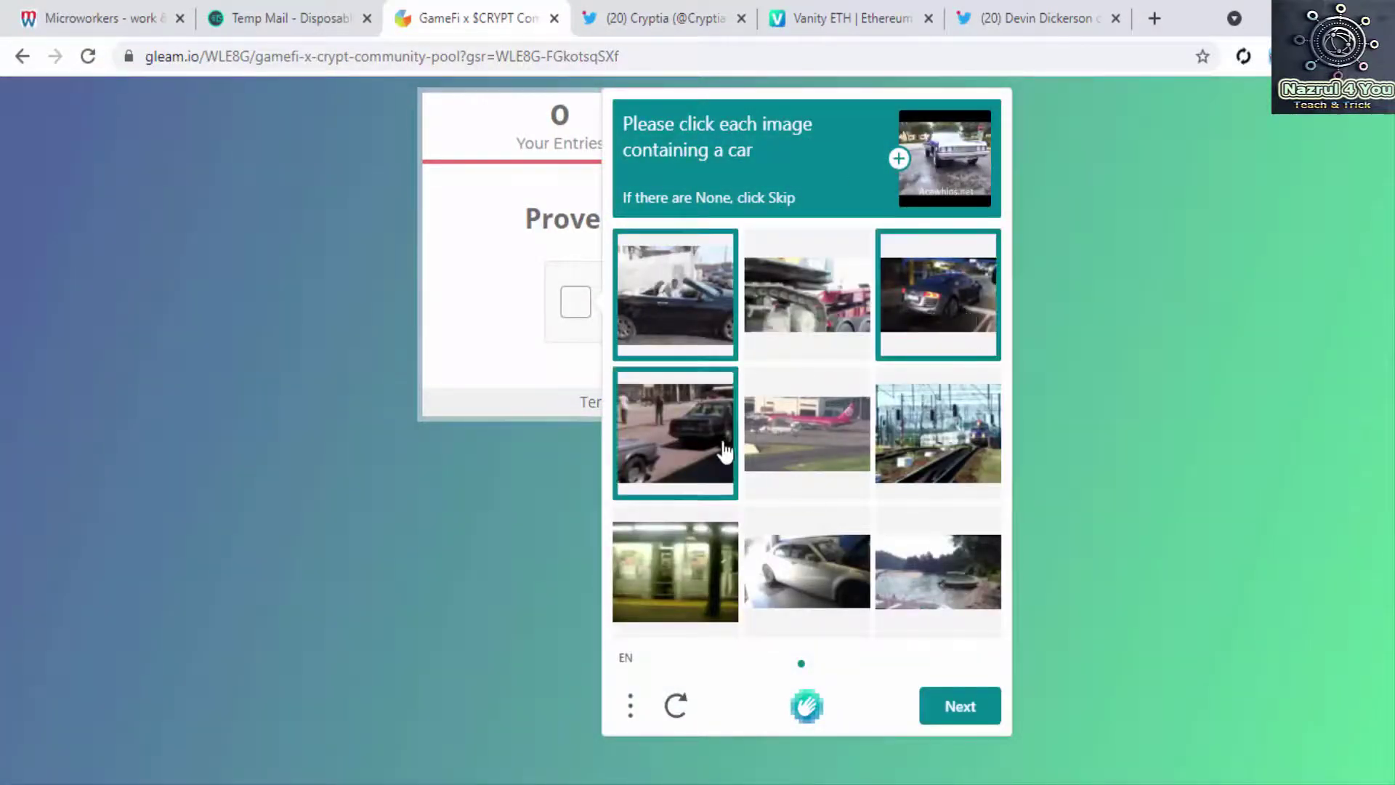
{"action": "left_click", "coordinate": [961, 718]}
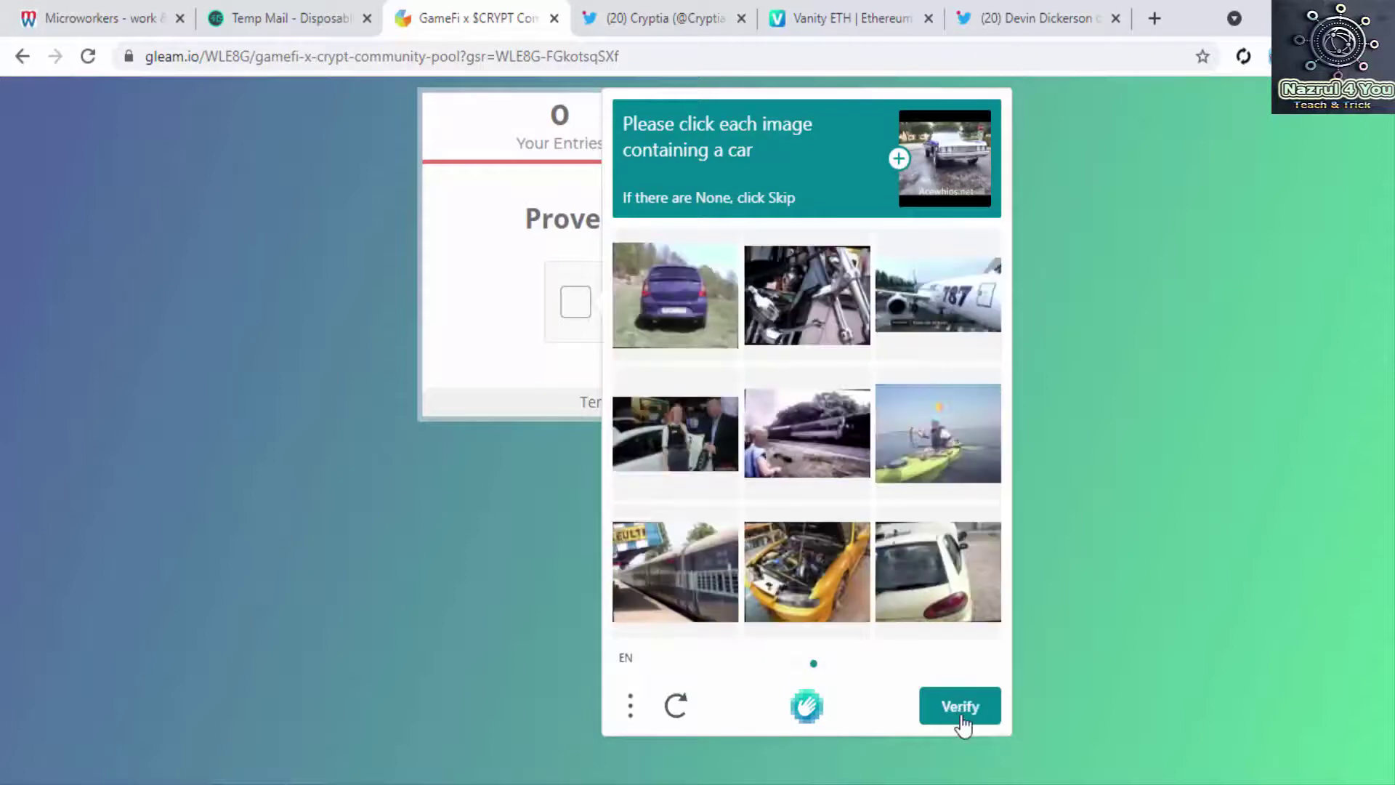
{"action": "left_click", "coordinate": [696, 295]}
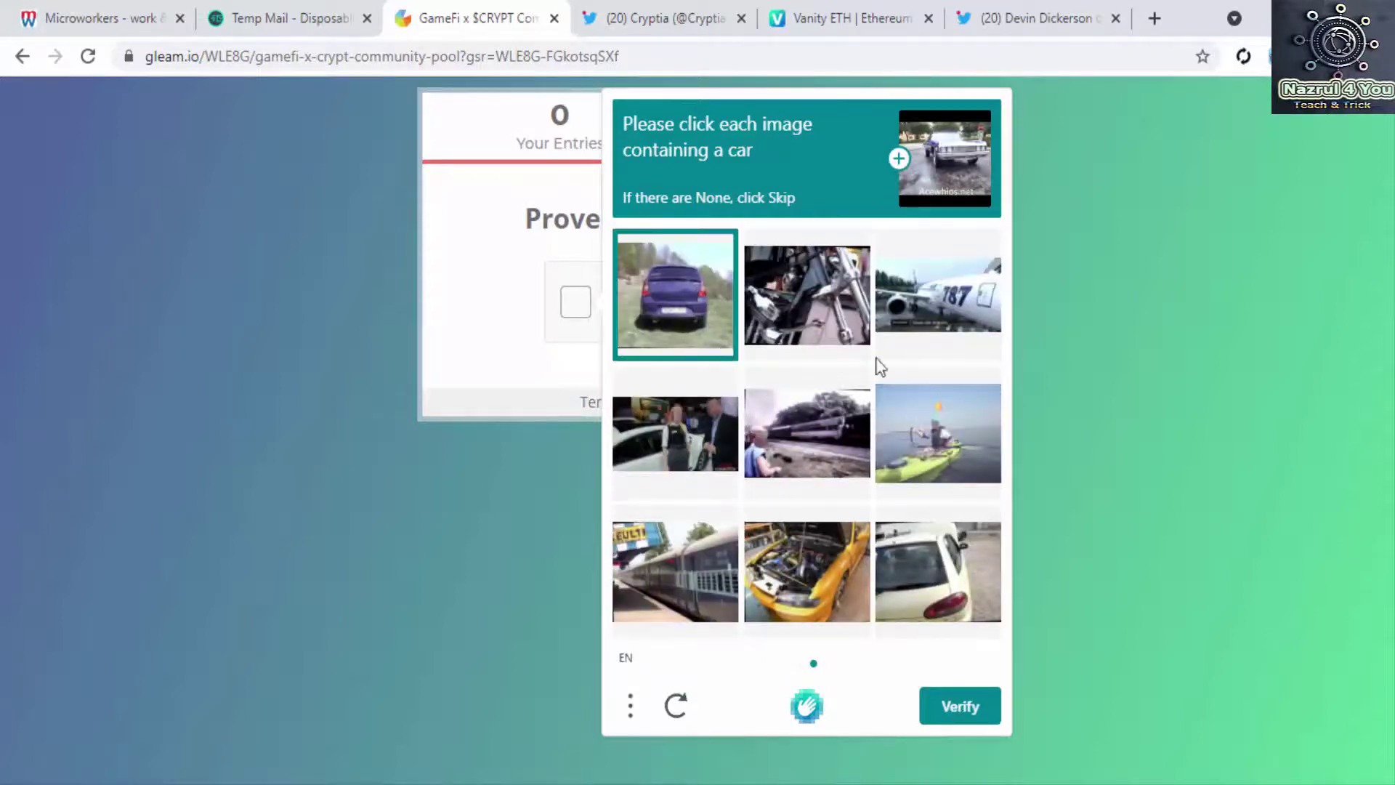
{"action": "left_click", "coordinate": [694, 442]}
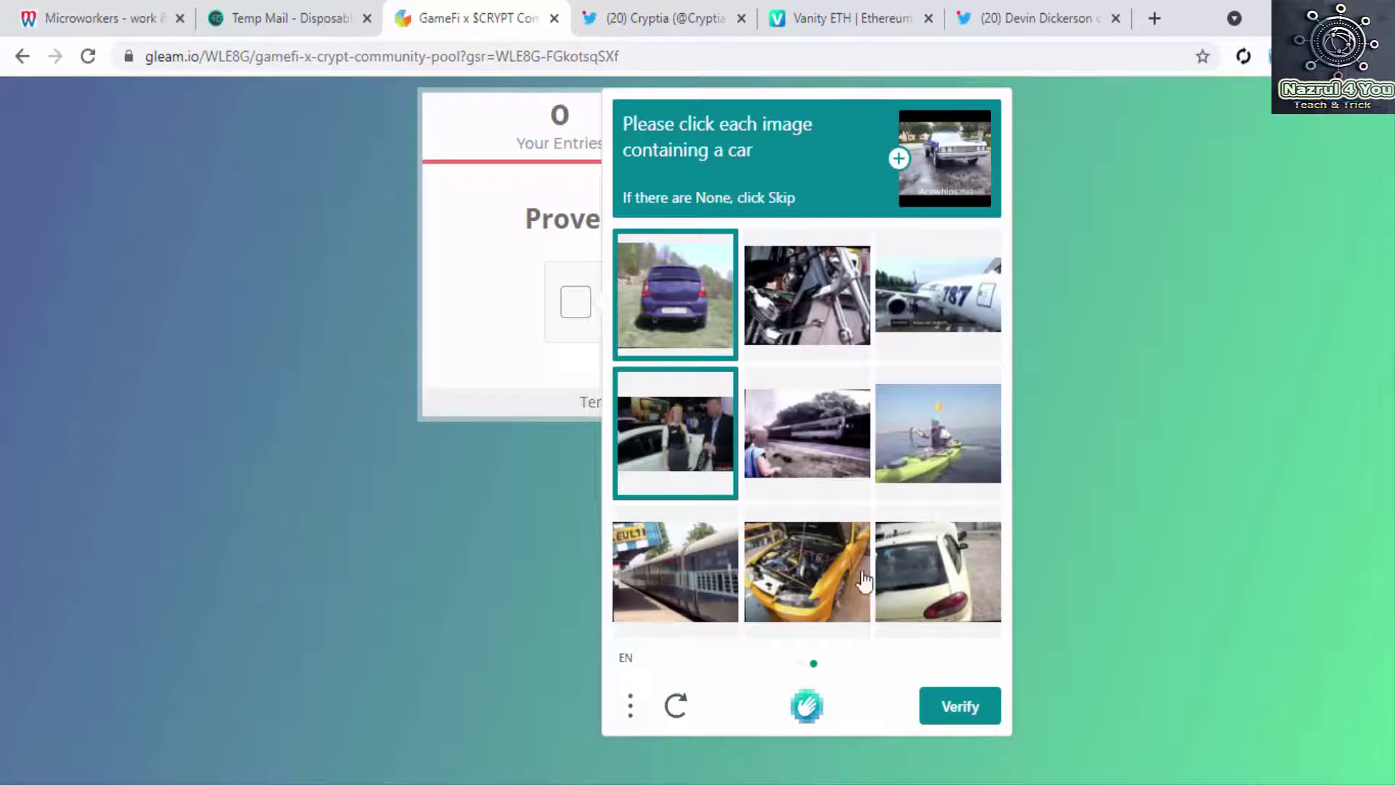
{"action": "left_click", "coordinate": [934, 578]}
{"action": "left_click", "coordinate": [818, 580]}
{"action": "left_click", "coordinate": [965, 709]}
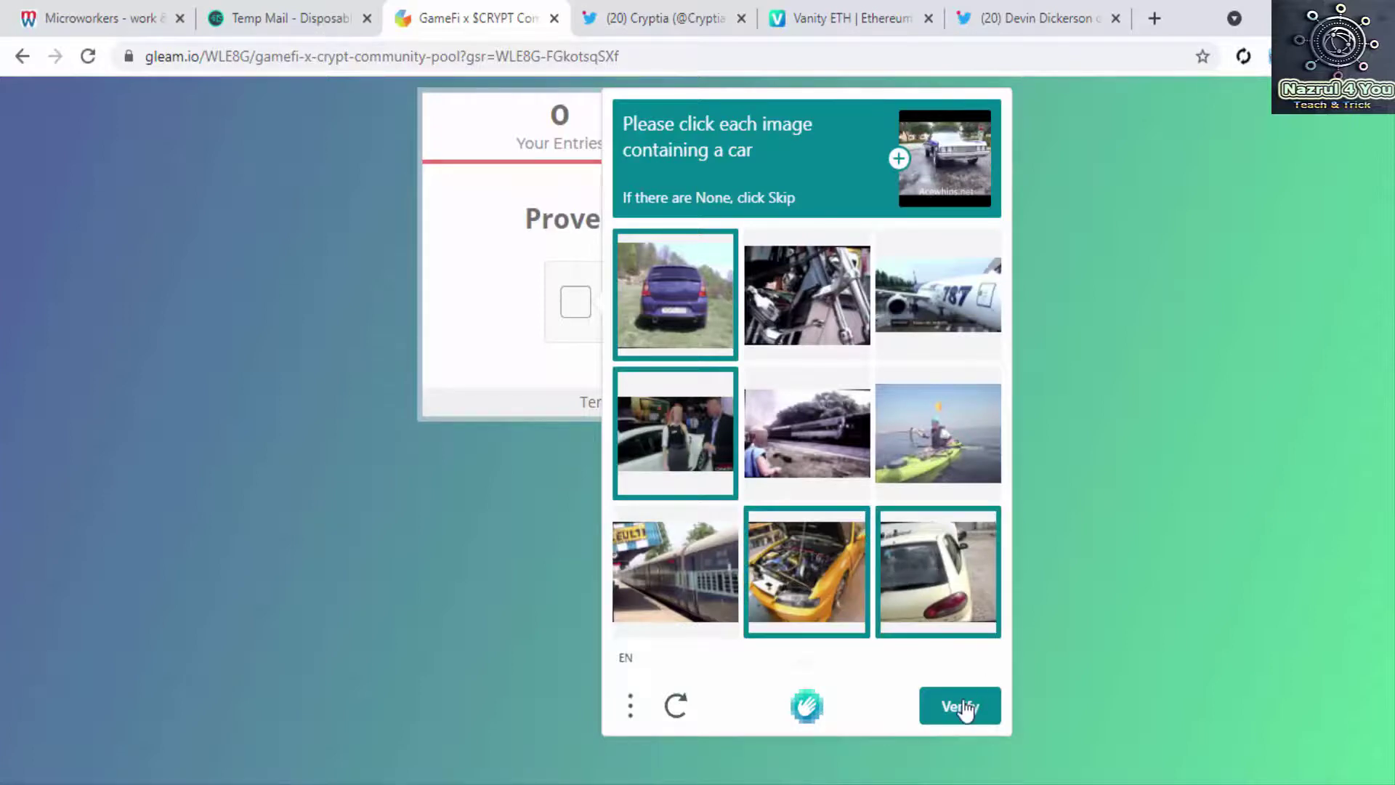
{"action": "scroll", "coordinate": [881, 591], "scroll_direction": "down", "scroll_amount": 10}
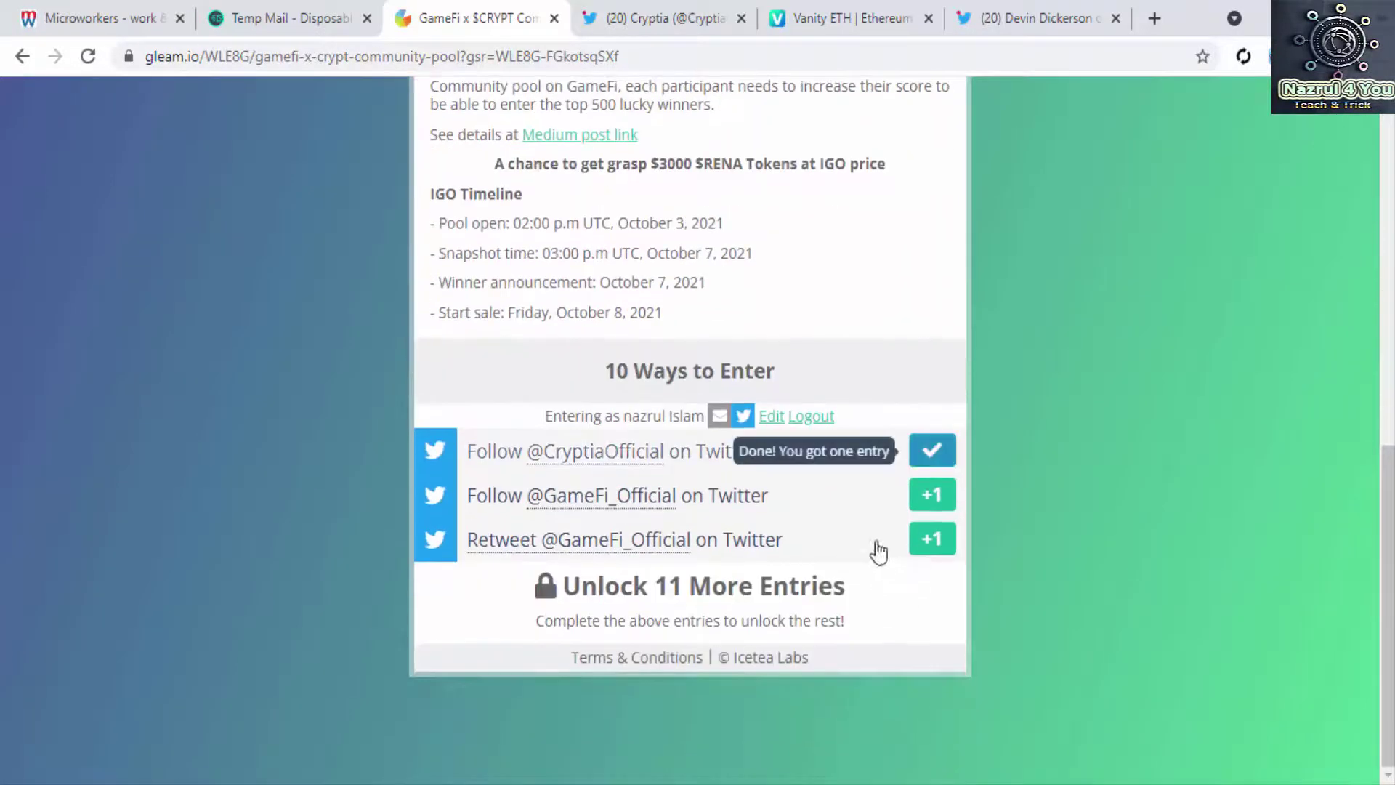
{"action": "left_click", "coordinate": [931, 501]}
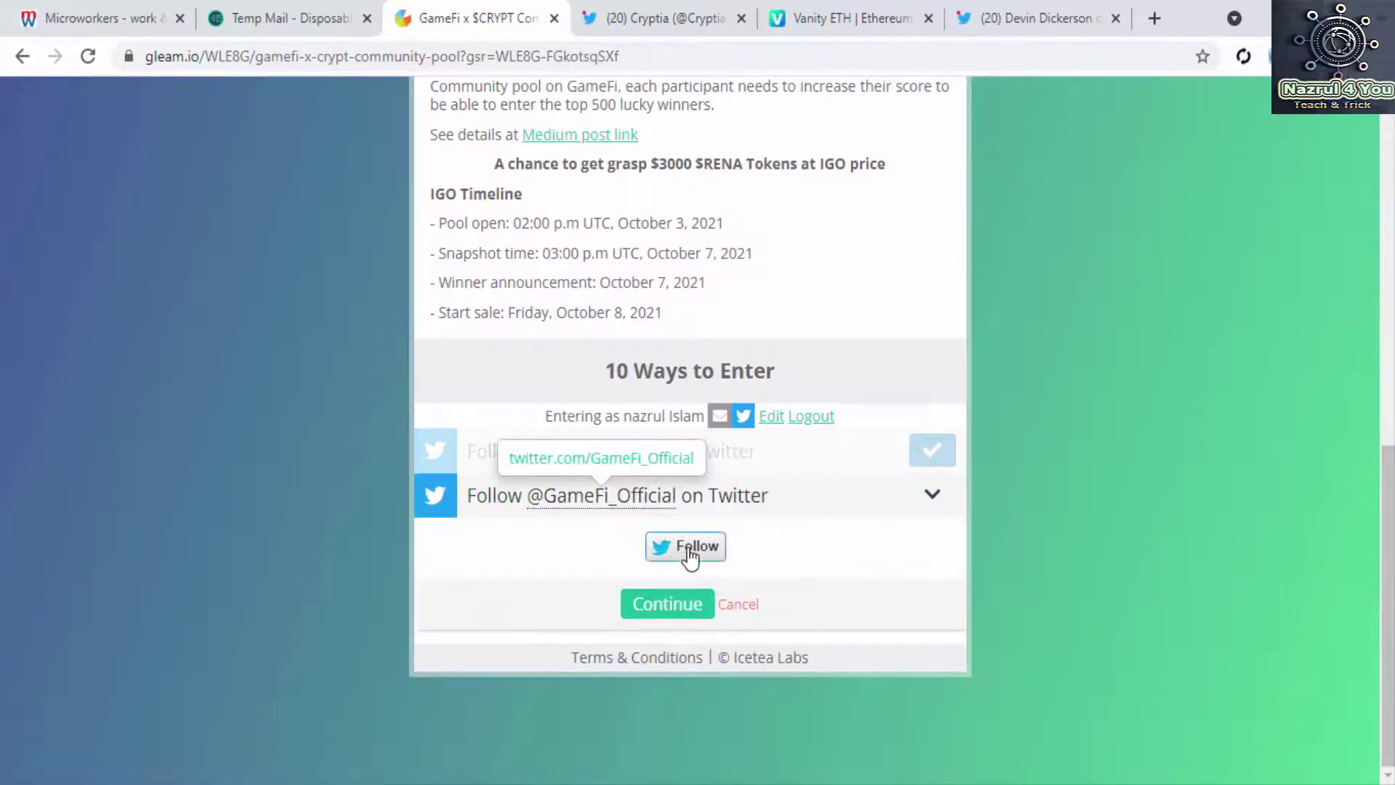
{"action": "left_click", "coordinate": [689, 553]}
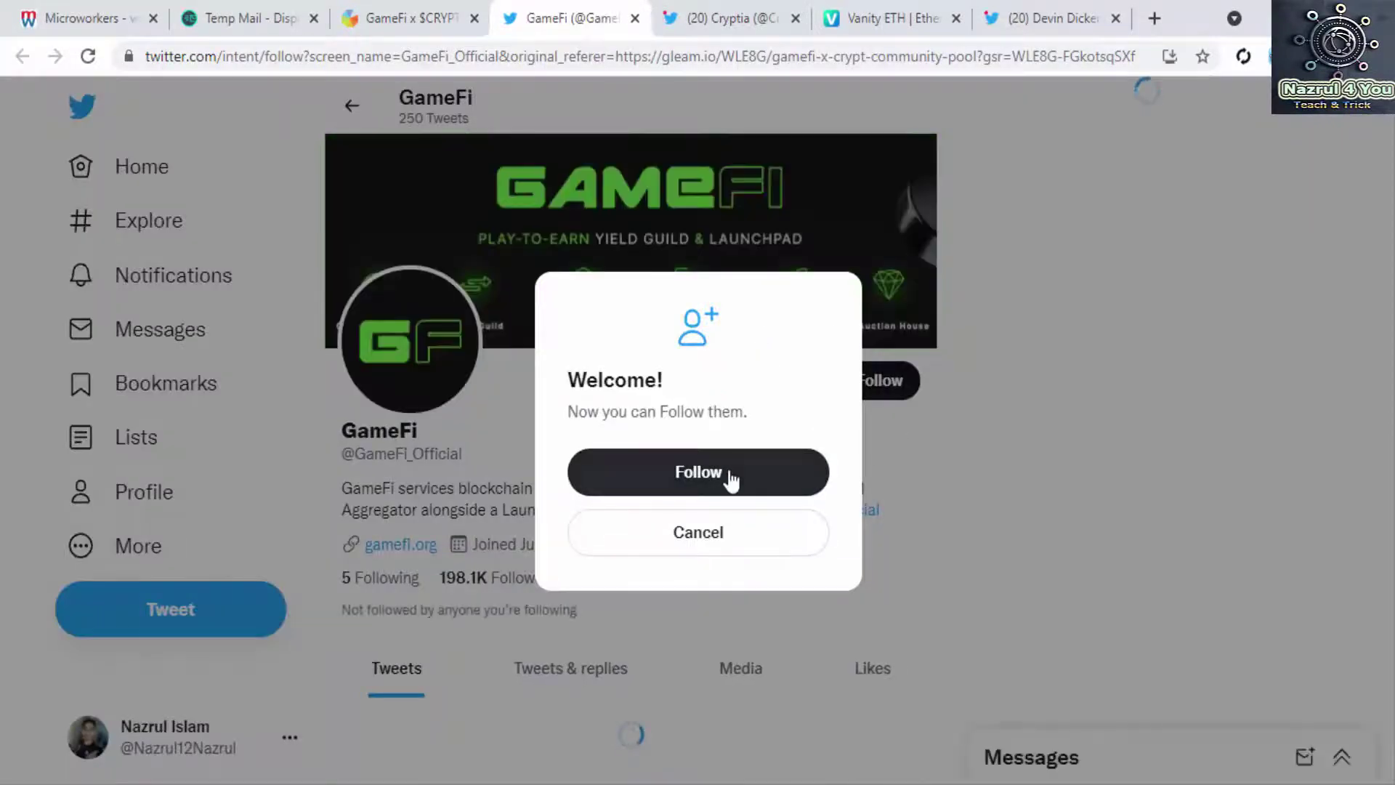
{"action": "left_click", "coordinate": [731, 476]}
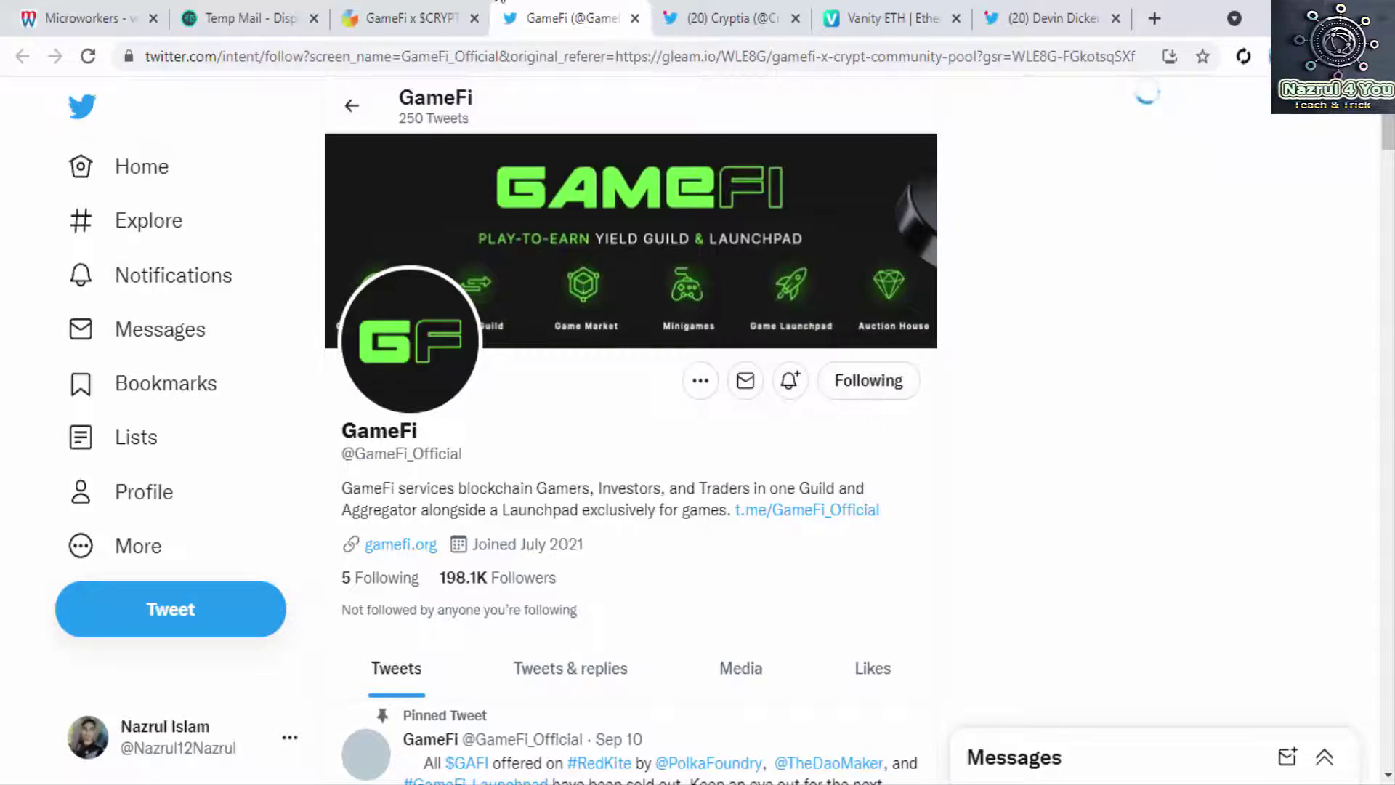
{"action": "left_click", "coordinate": [407, 18]}
{"action": "left_click", "coordinate": [570, 15]}
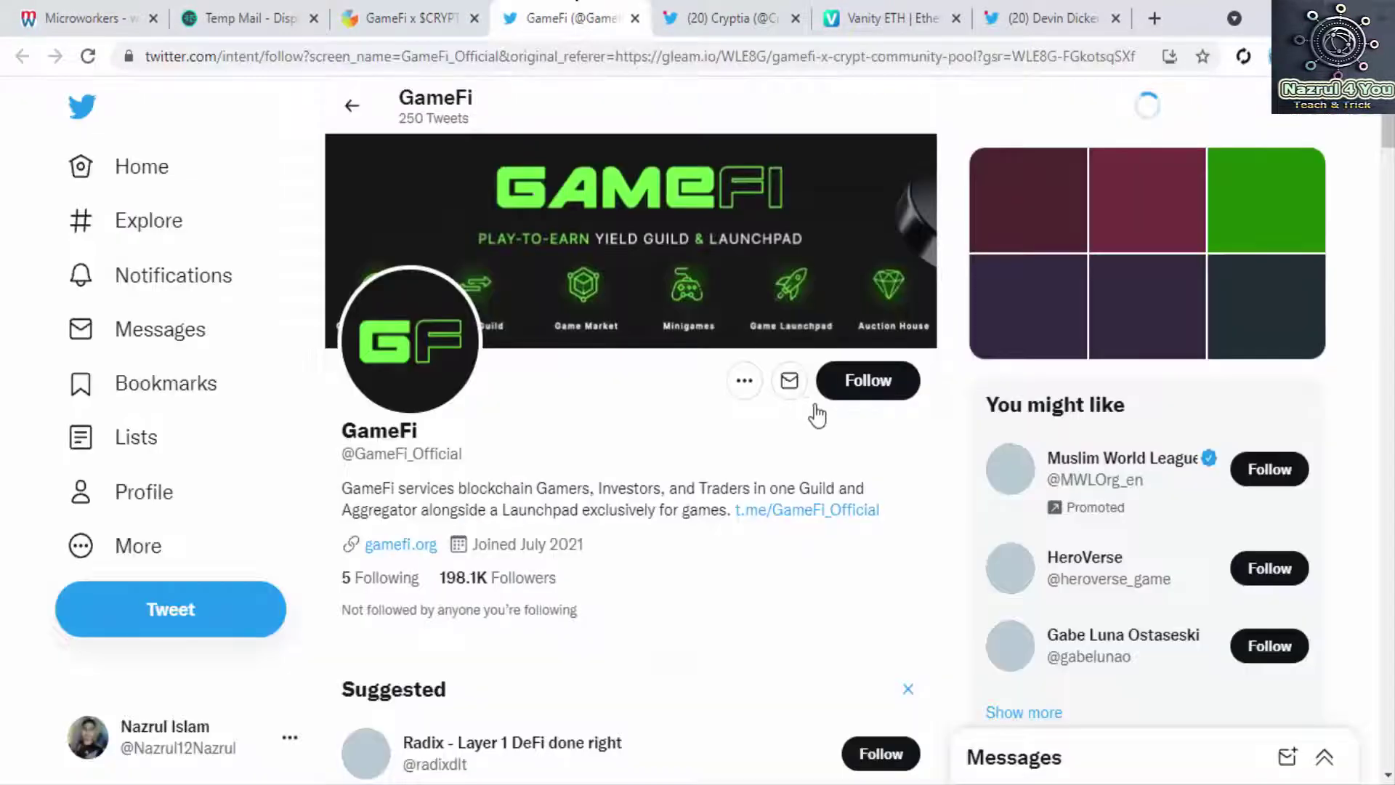
{"action": "left_click", "coordinate": [869, 381]}
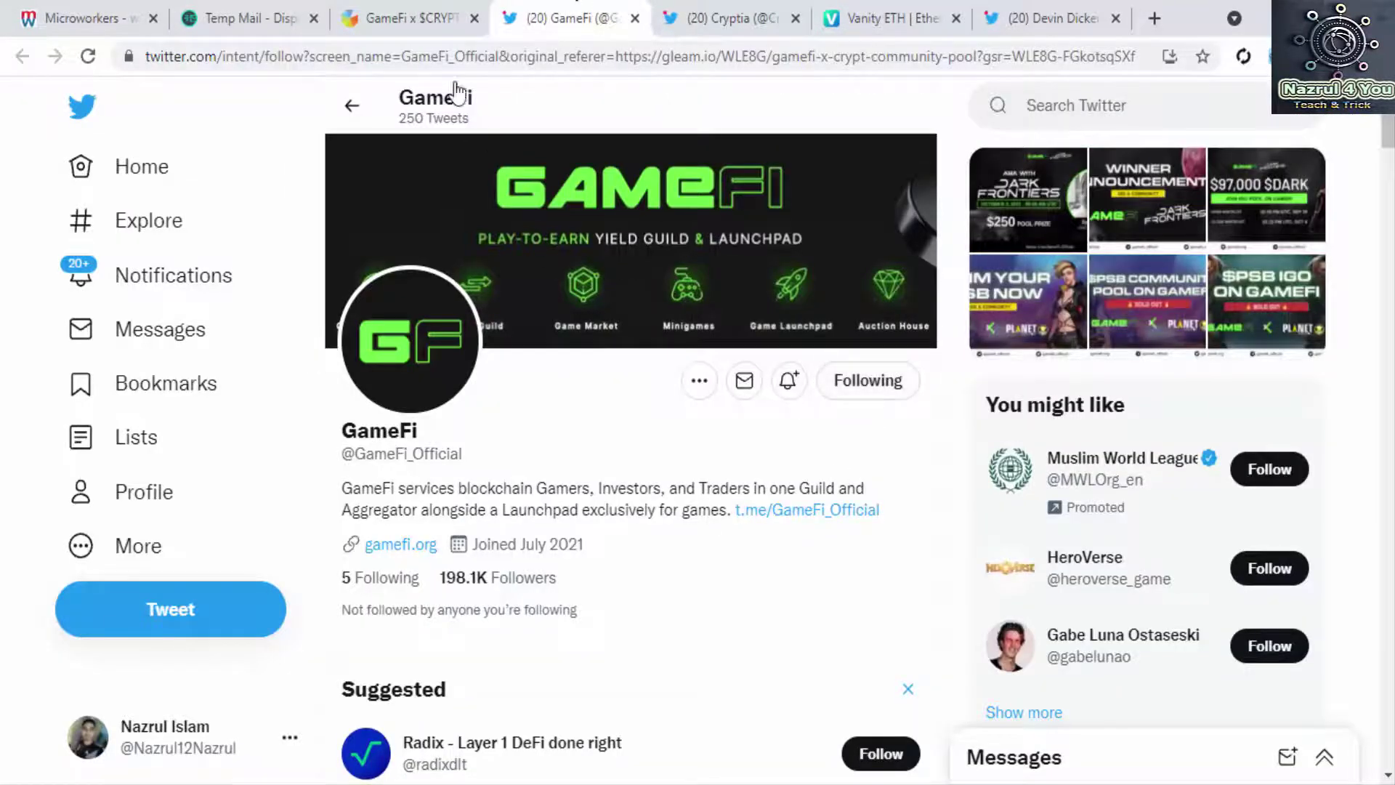
{"action": "left_click", "coordinate": [371, 16]}
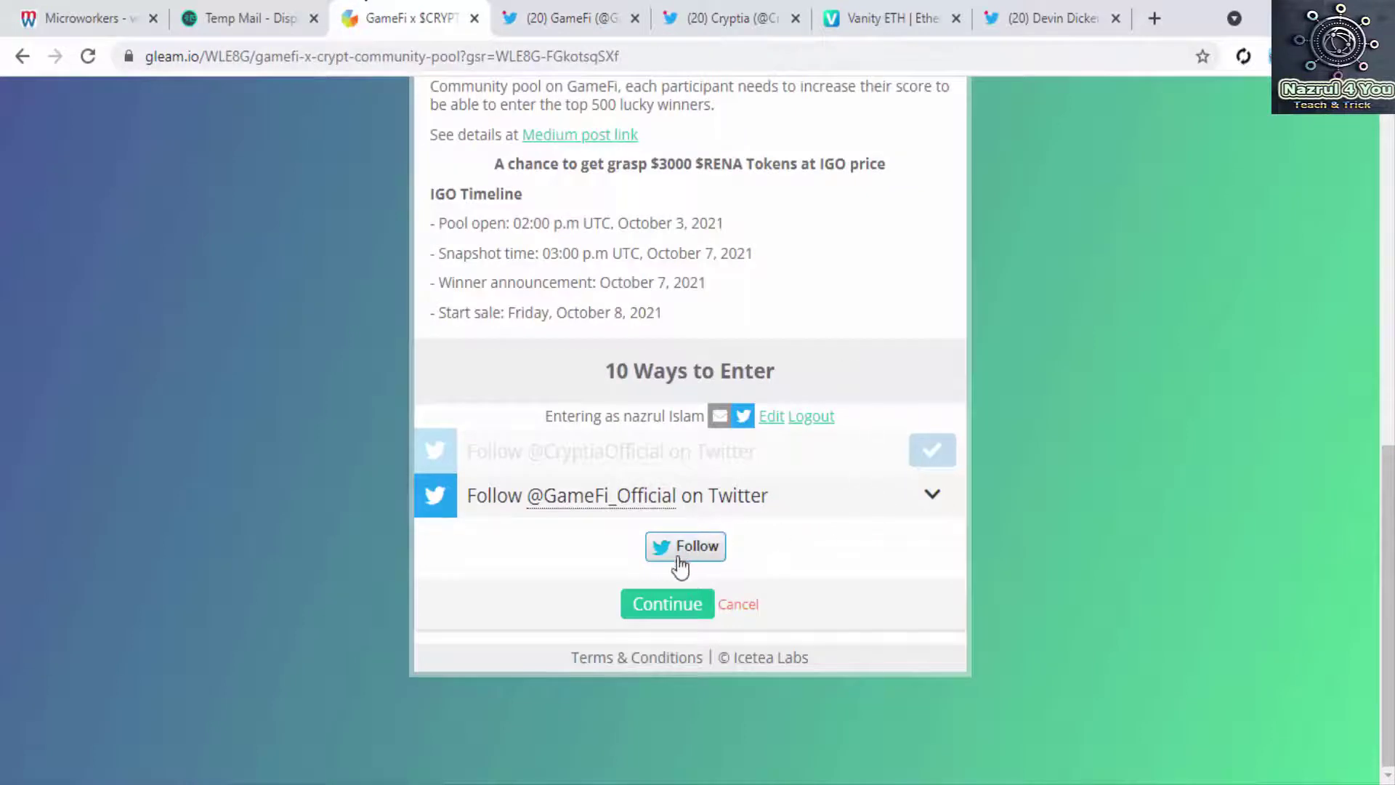
{"action": "left_click", "coordinate": [666, 603]}
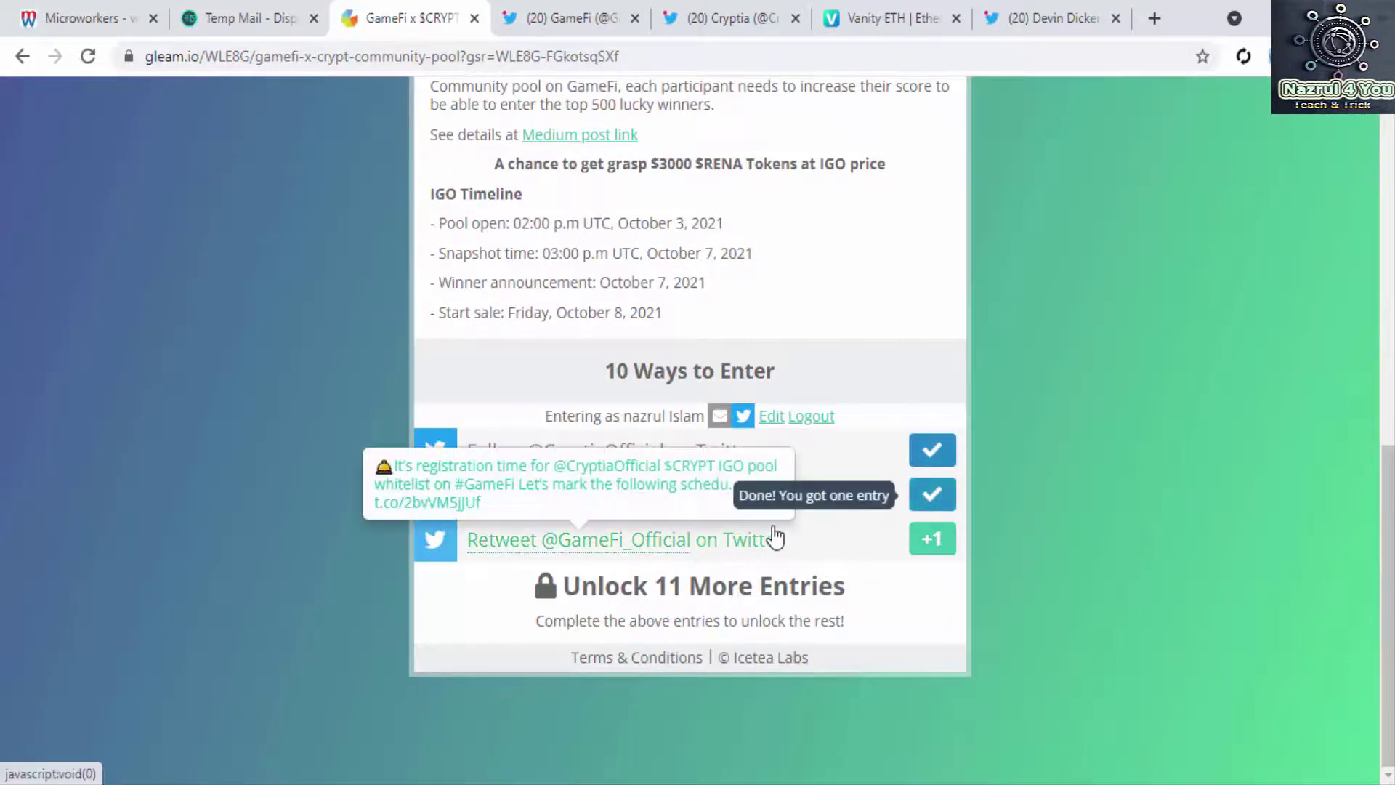
{"action": "left_click", "coordinate": [932, 546]}
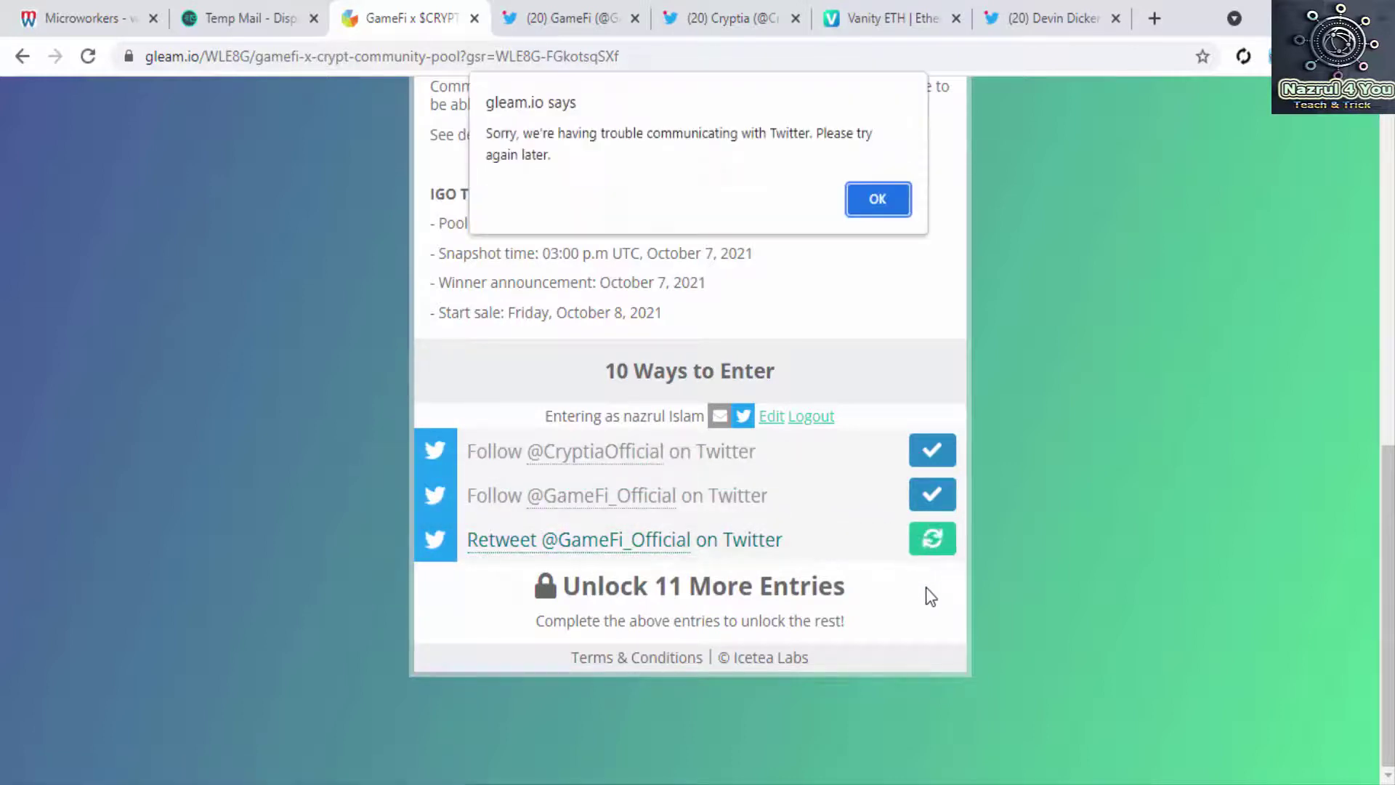
{"action": "left_click", "coordinate": [878, 199]}
{"action": "scroll", "coordinate": [826, 555], "scroll_direction": "down", "scroll_amount": 5}
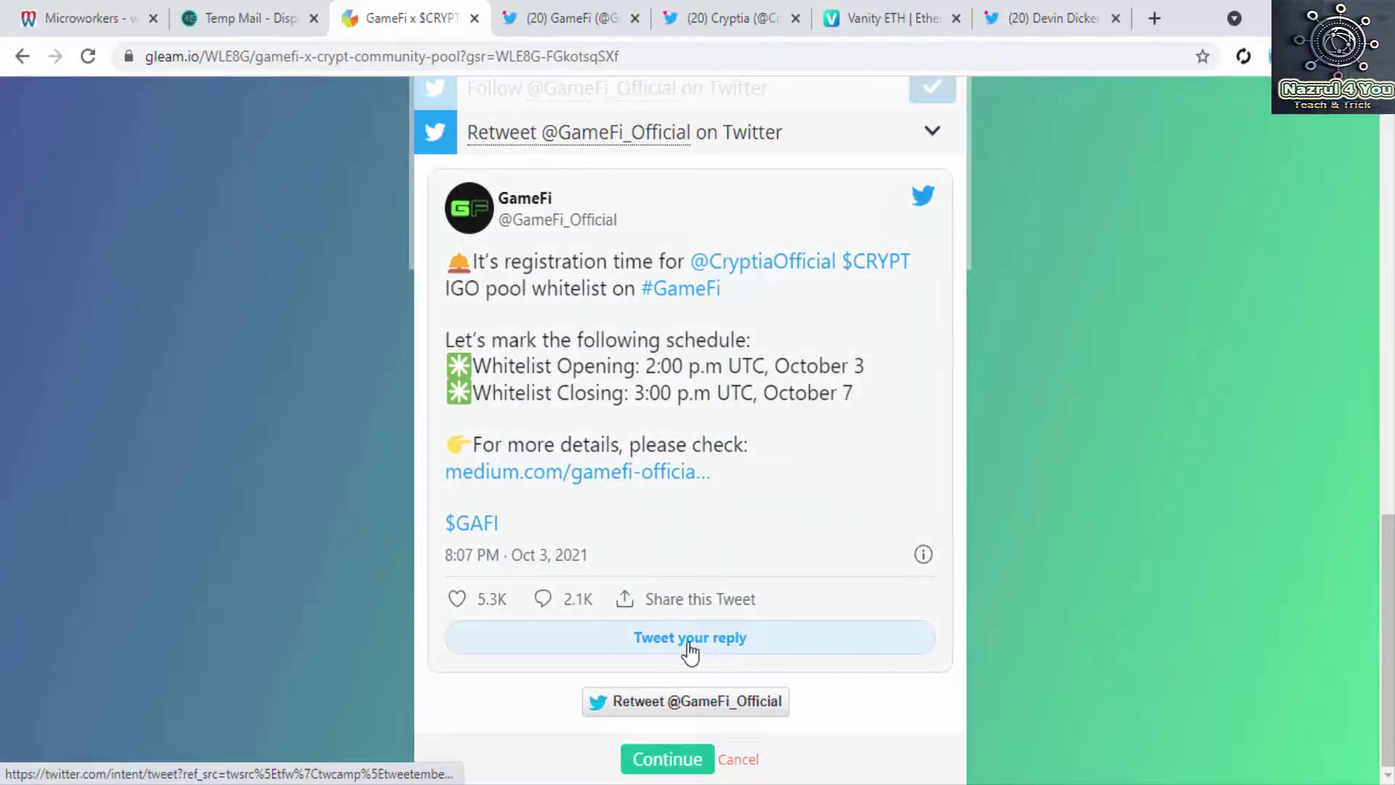
Step: Reply 'hi' to GameFi's whitelist tweet, then continue in Gleam to credit the Retweet entry
{"action": "left_click", "coordinate": [687, 641]}
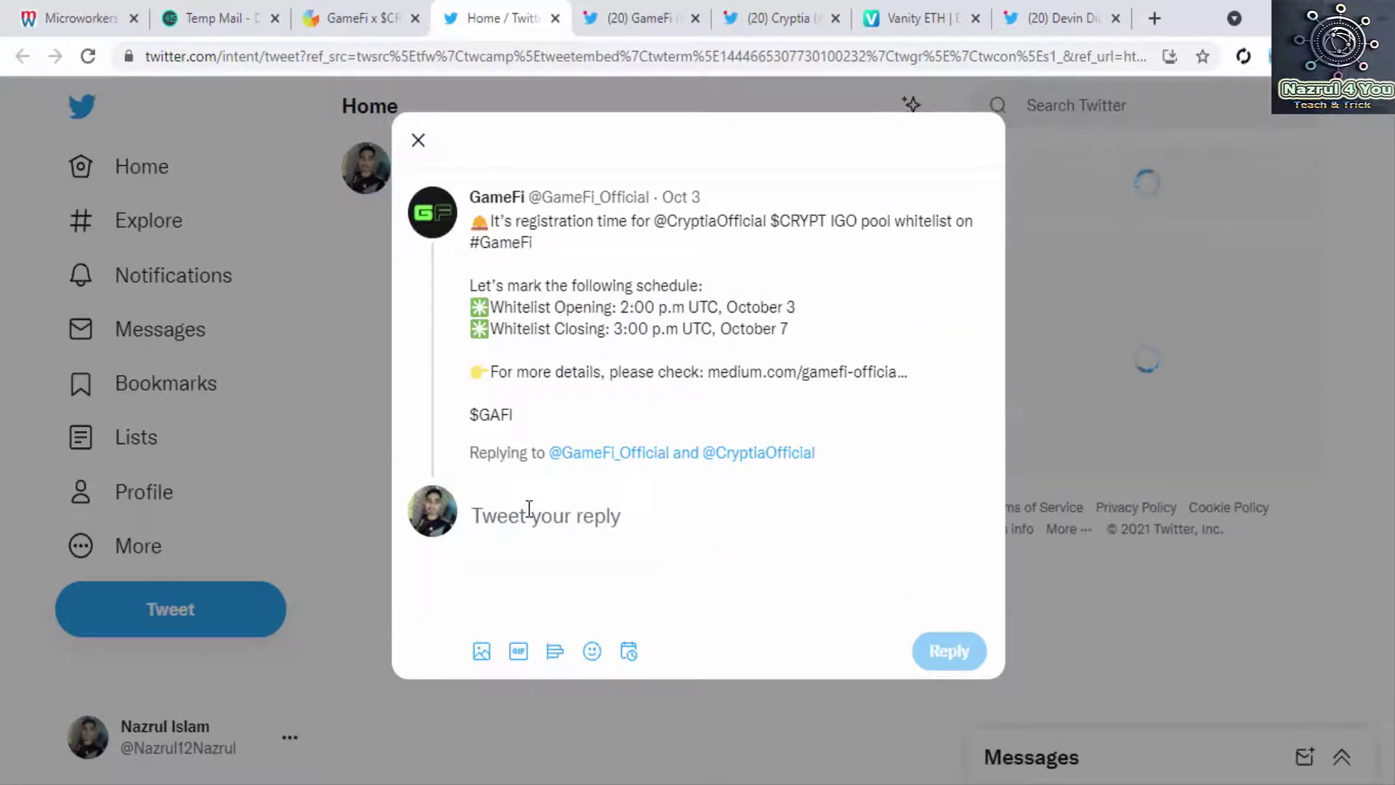
{"action": "type", "text": "hi"}
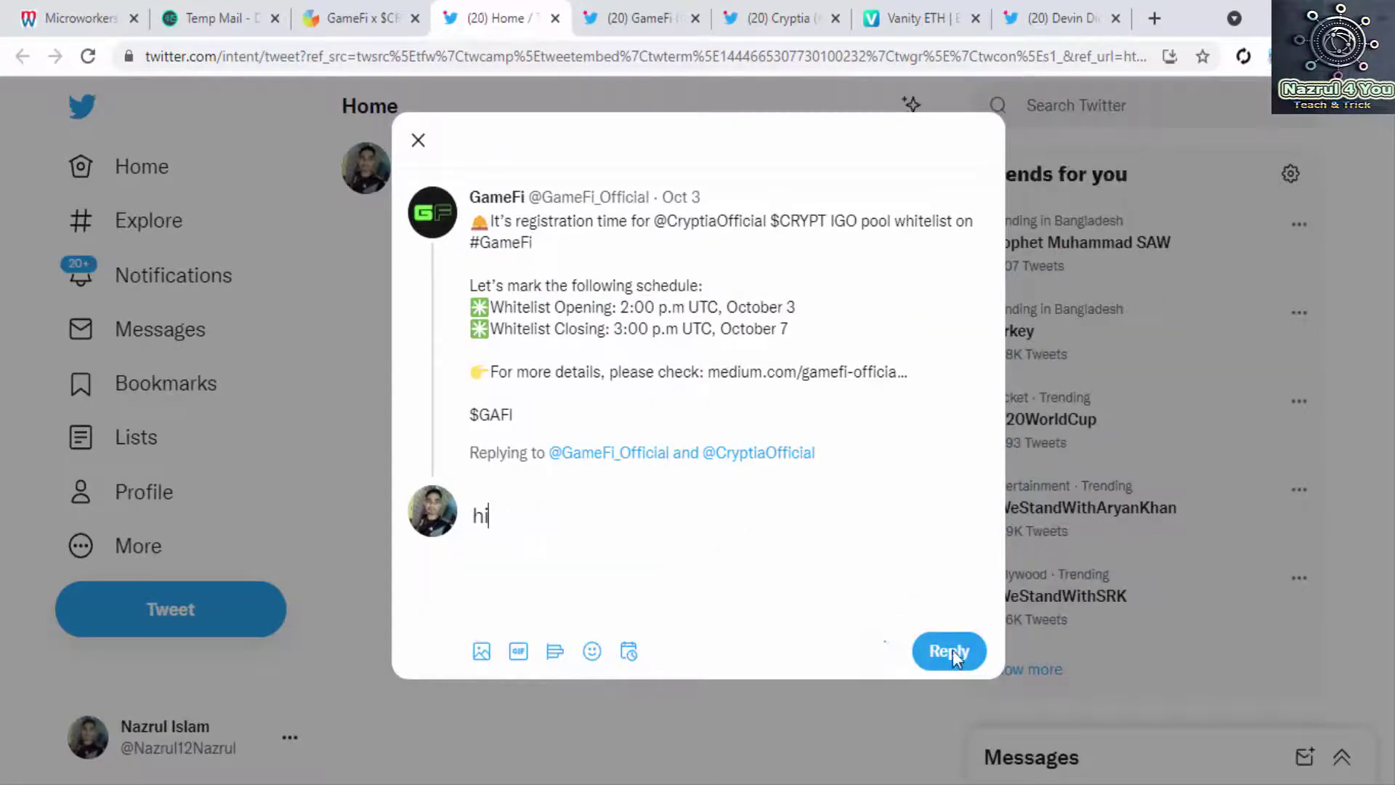
{"action": "left_click", "coordinate": [951, 650]}
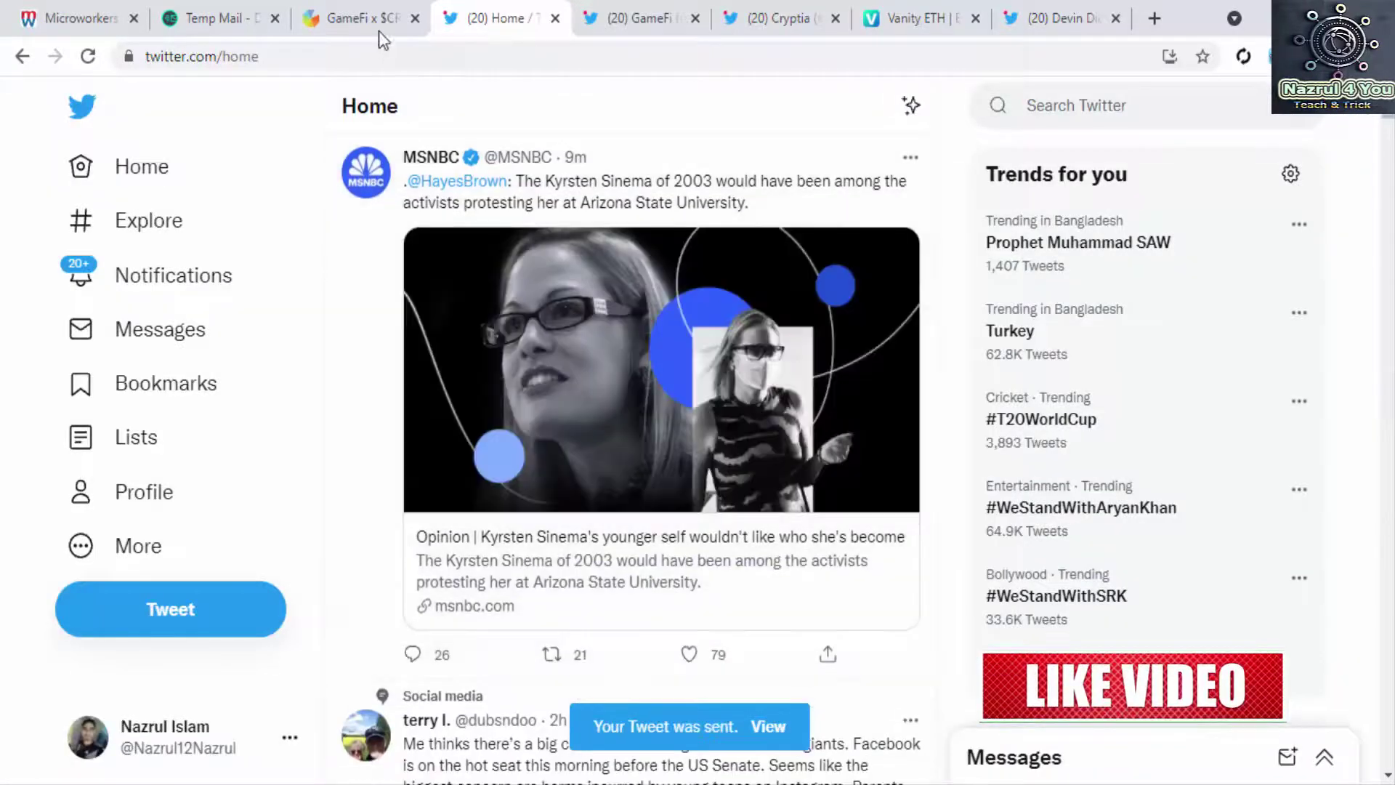
{"action": "left_click", "coordinate": [378, 22]}
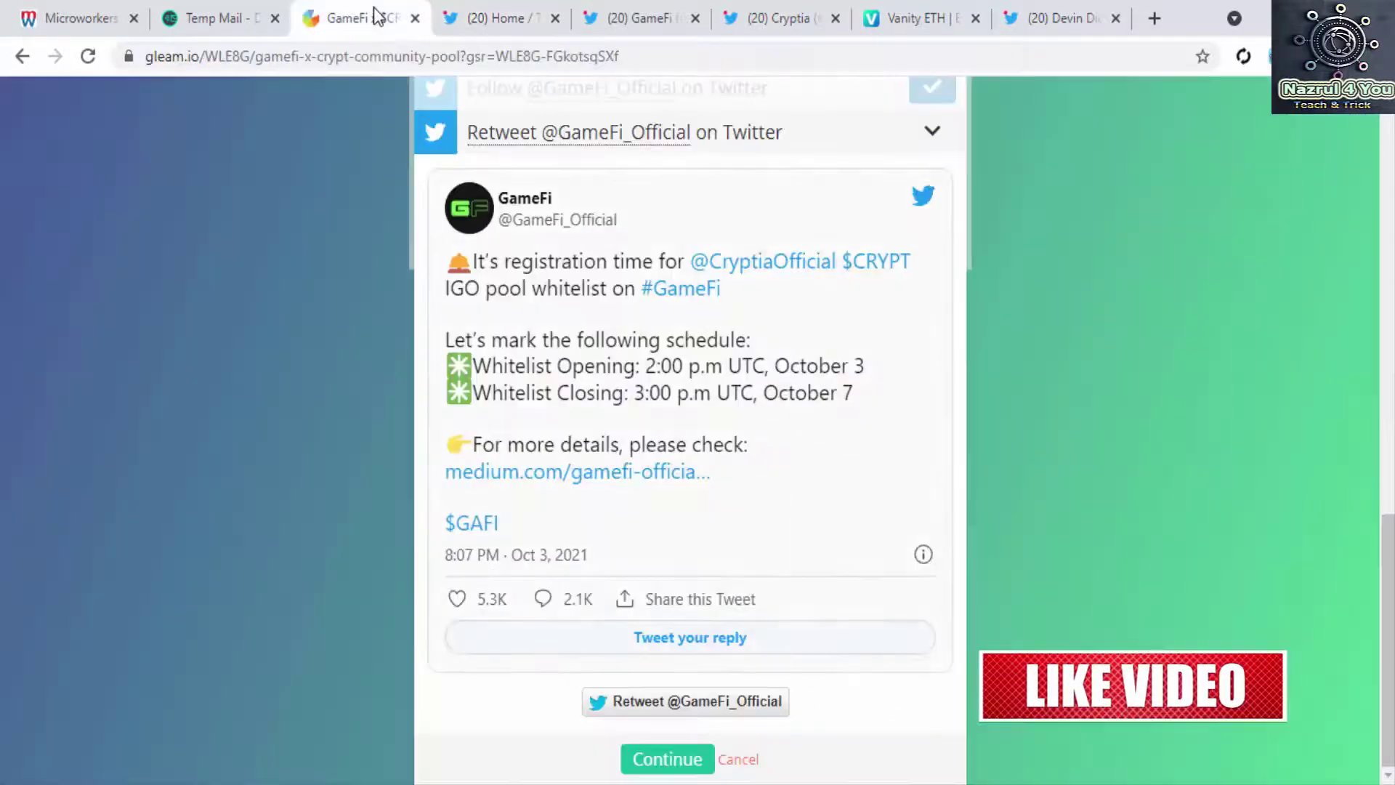
{"action": "left_click", "coordinate": [668, 760]}
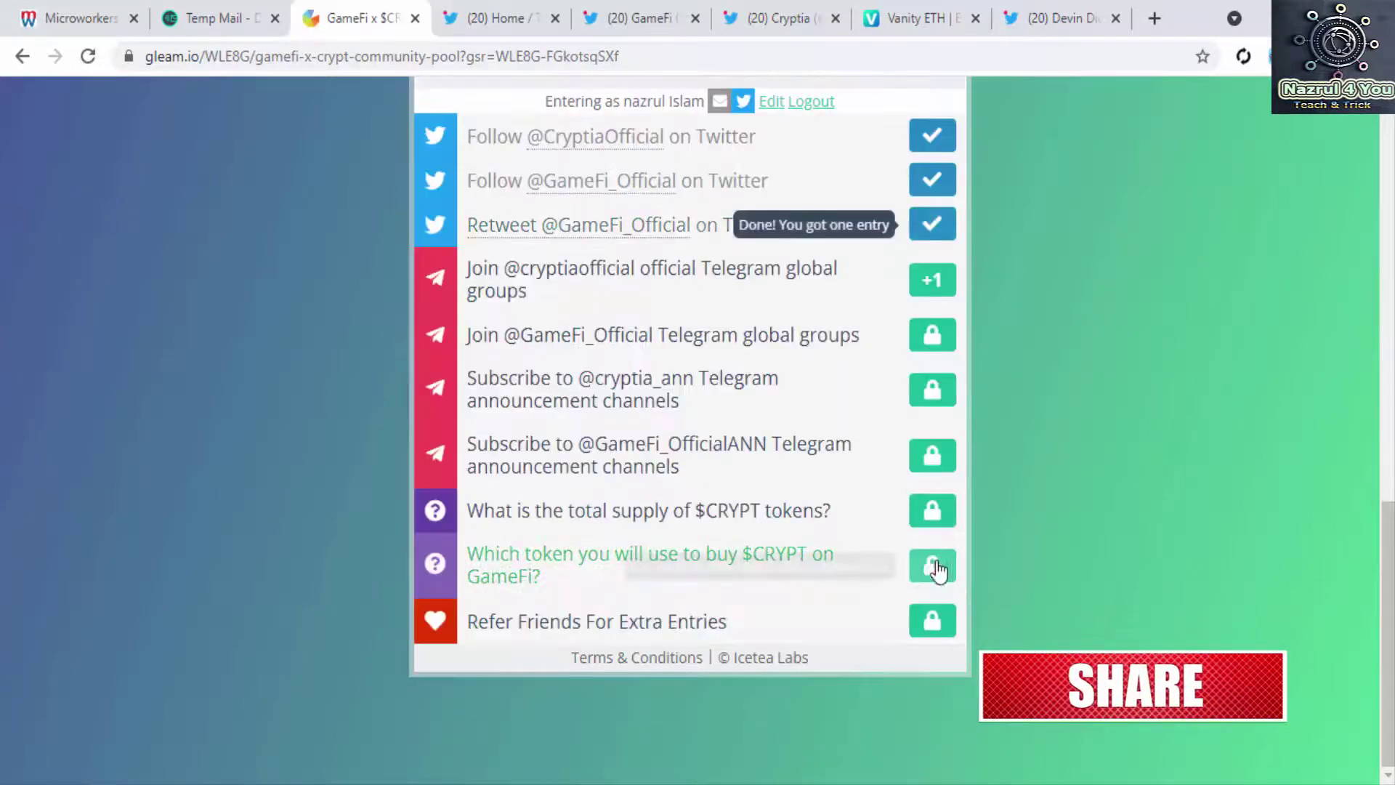
Step: On the Microworkers job page, check the time left for proof, then accept the job
{"action": "scroll", "coordinate": [902, 485], "scroll_direction": "up", "scroll_amount": 3}
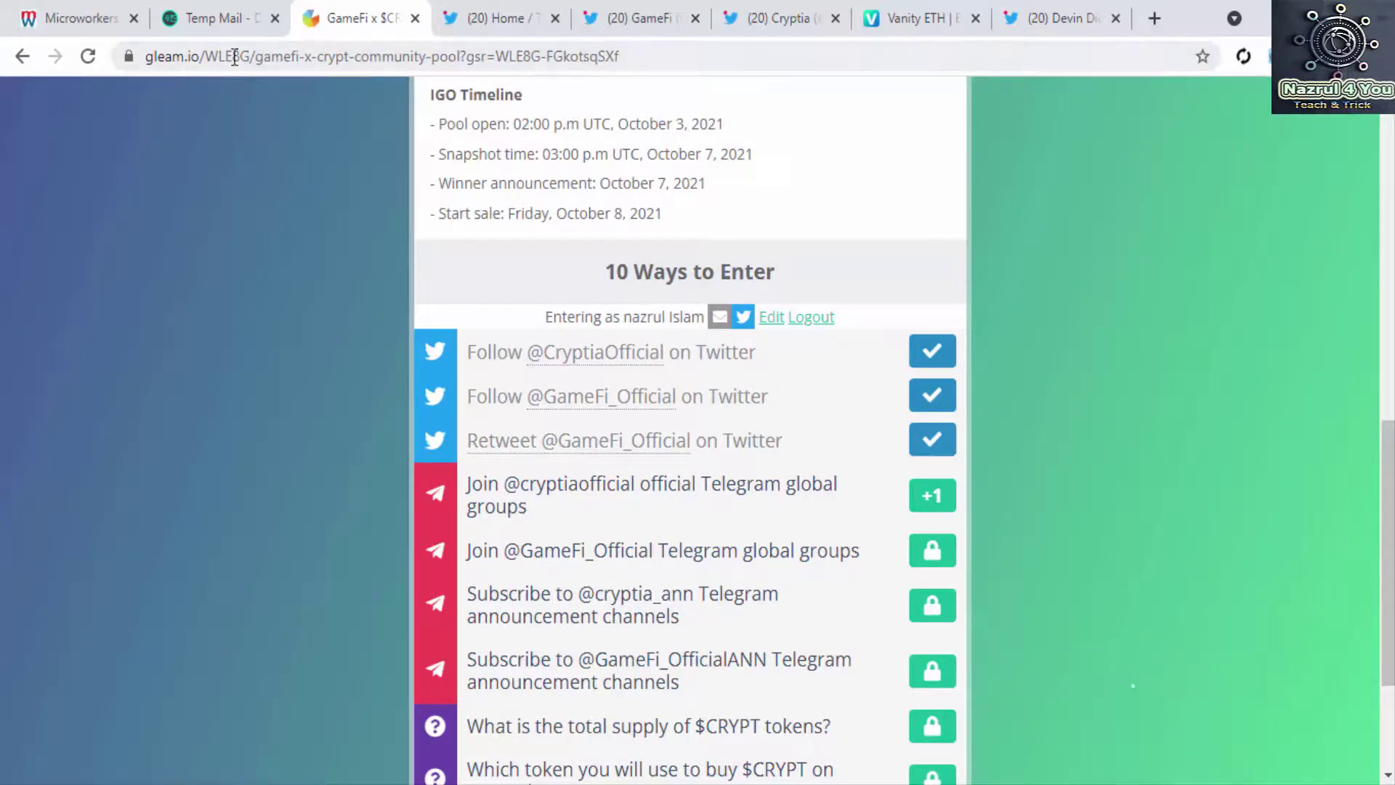
{"action": "left_click", "coordinate": [93, 28]}
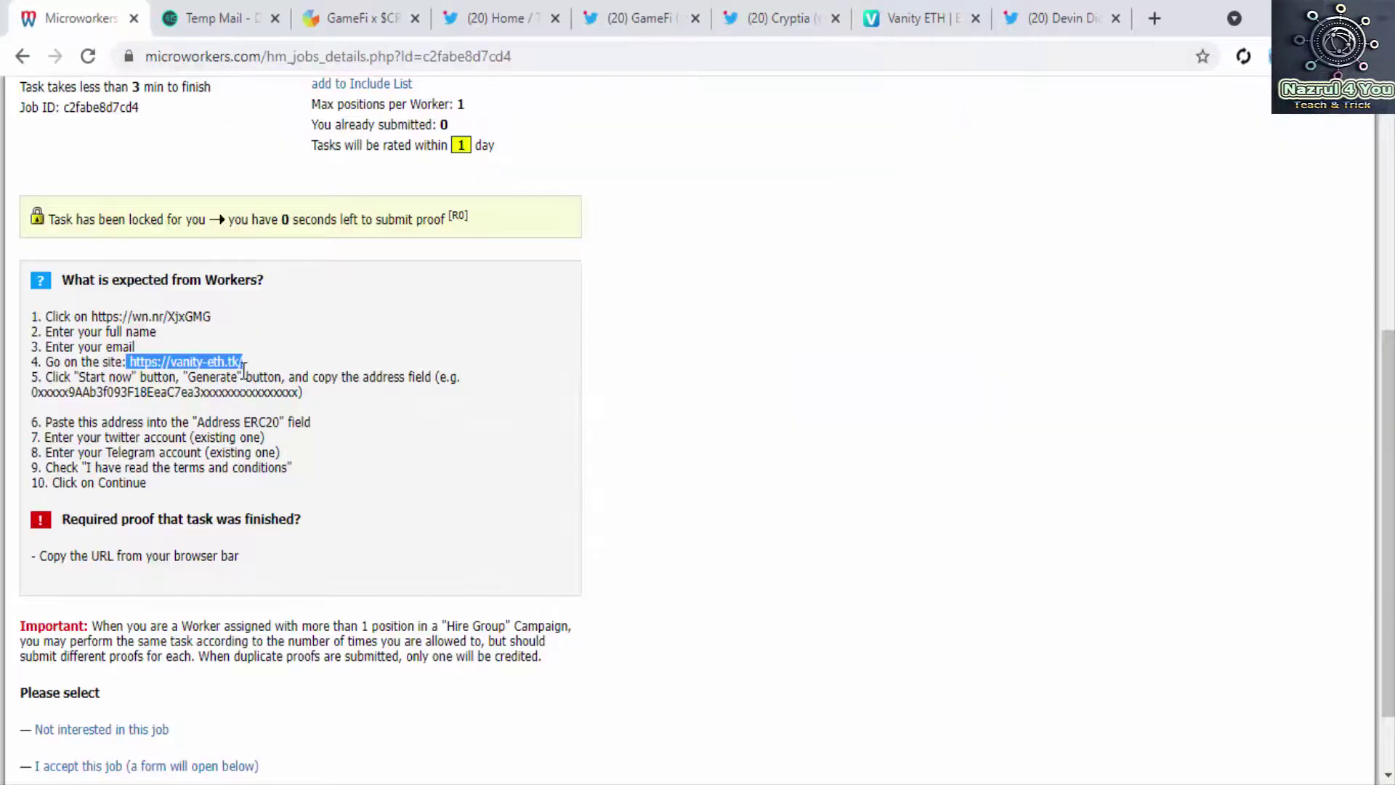
{"action": "left_click_drag", "start_coordinate": [273, 218], "coordinate": [485, 226]}
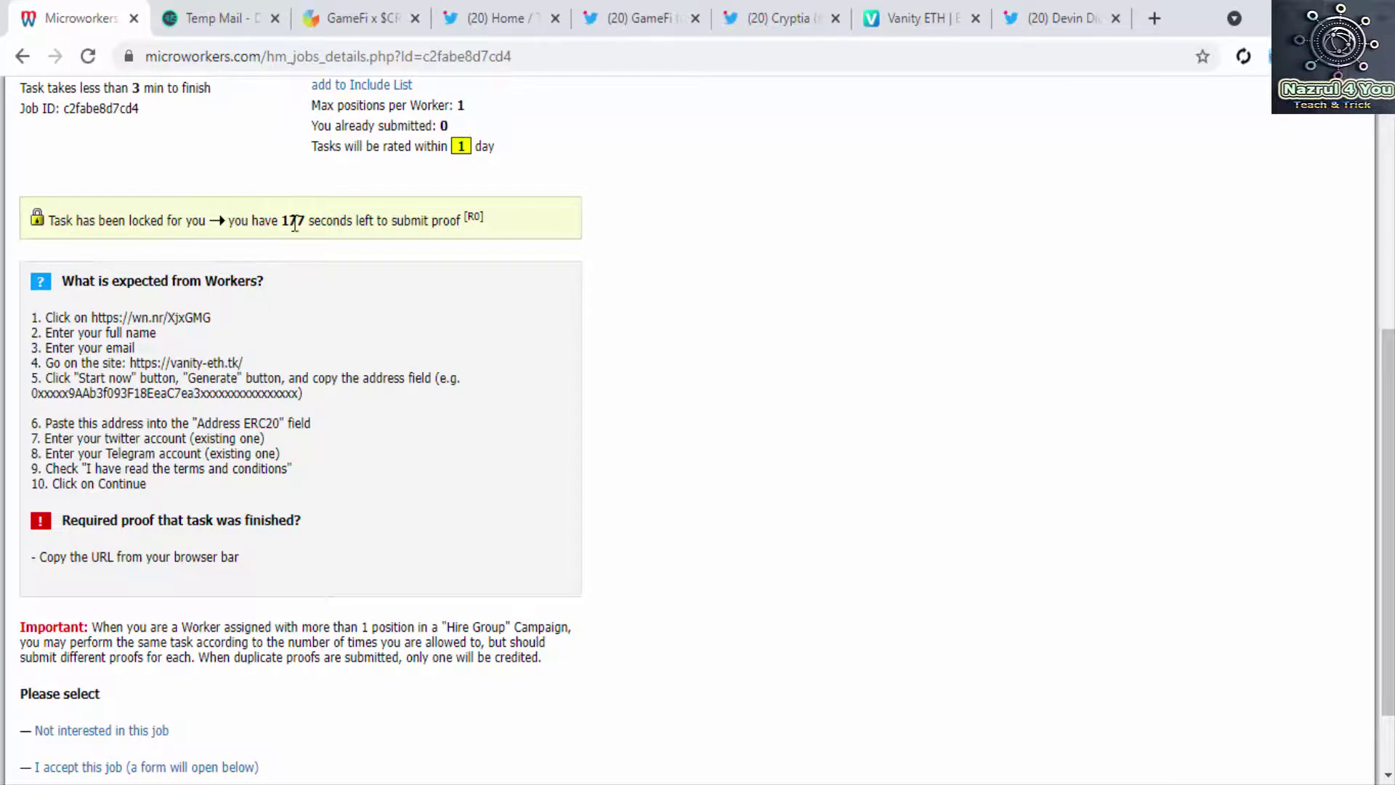
{"action": "left_click_drag", "start_coordinate": [276, 218], "coordinate": [336, 217]}
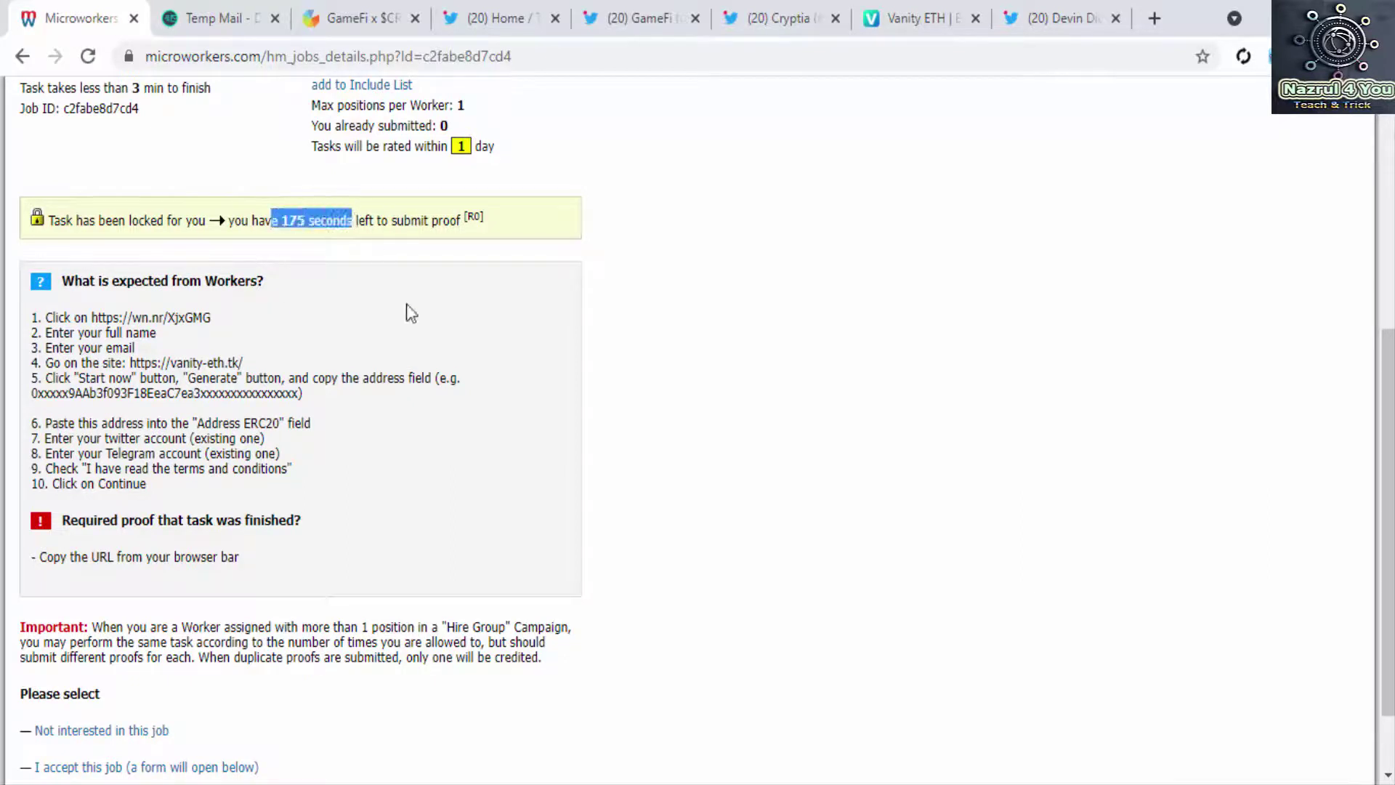
{"action": "scroll", "coordinate": [411, 314], "scroll_direction": "down", "scroll_amount": 2}
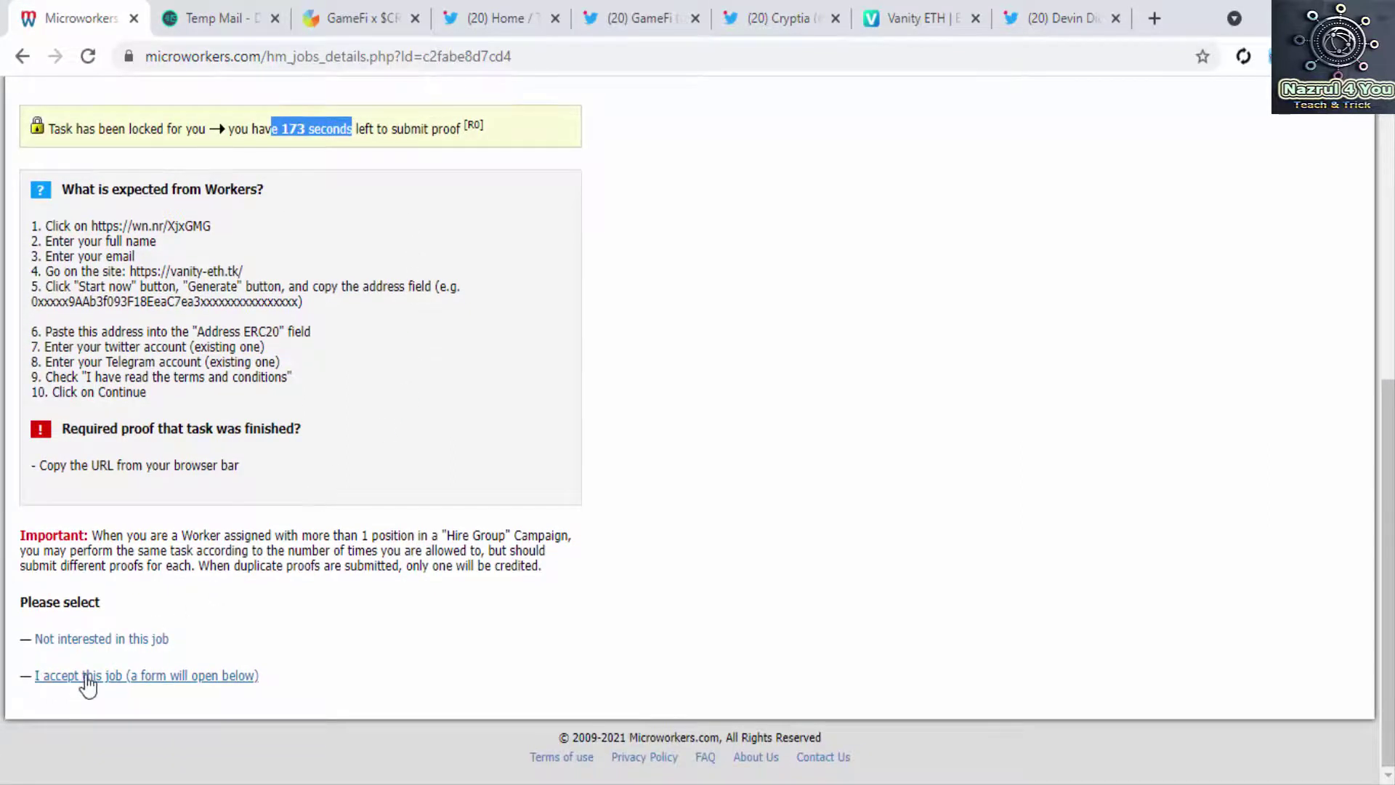
{"action": "left_click", "coordinate": [120, 678]}
{"action": "scroll", "coordinate": [347, 672], "scroll_direction": "down", "scroll_amount": 4}
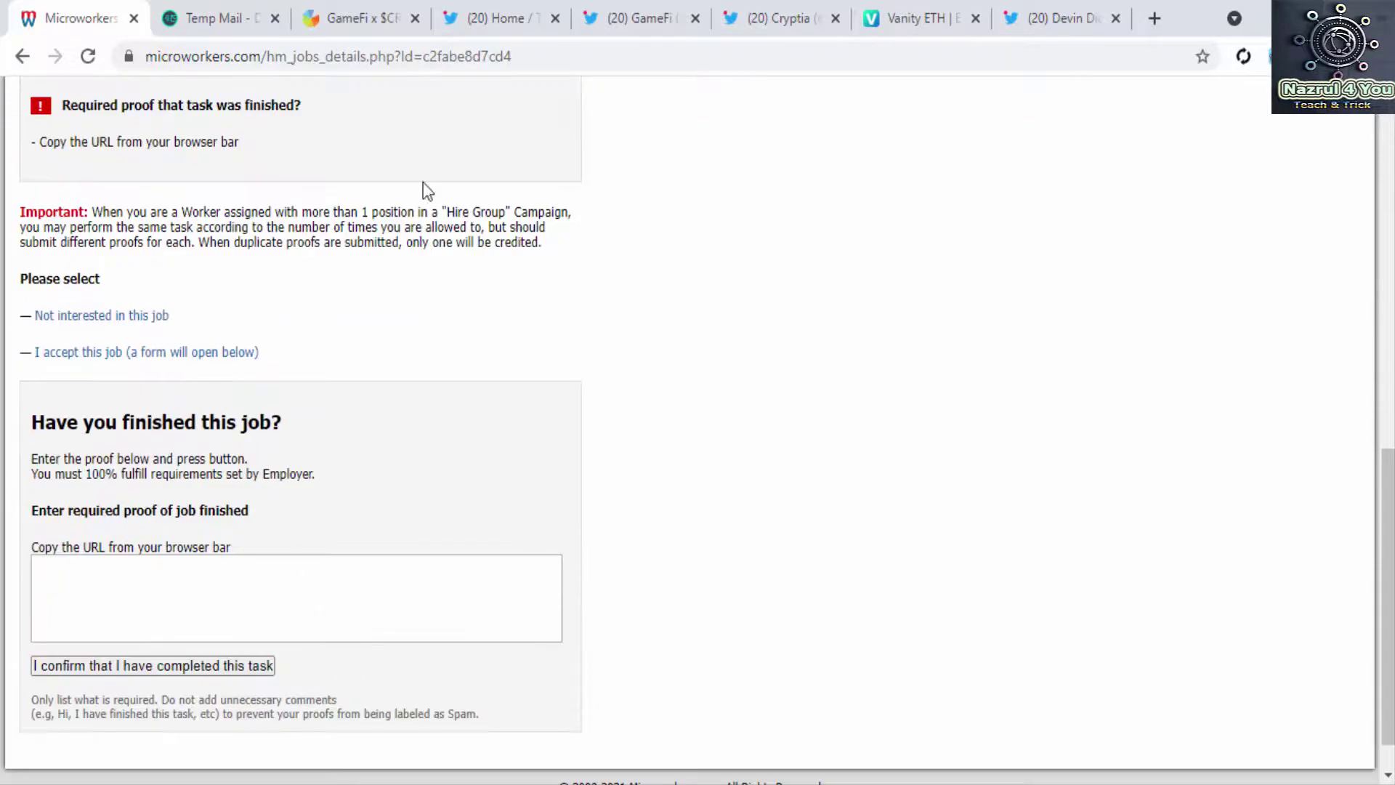
Step: Paste the gleam.io giveaway URL into the proof box and confirm the task is completed
{"action": "left_click", "coordinate": [339, 25]}
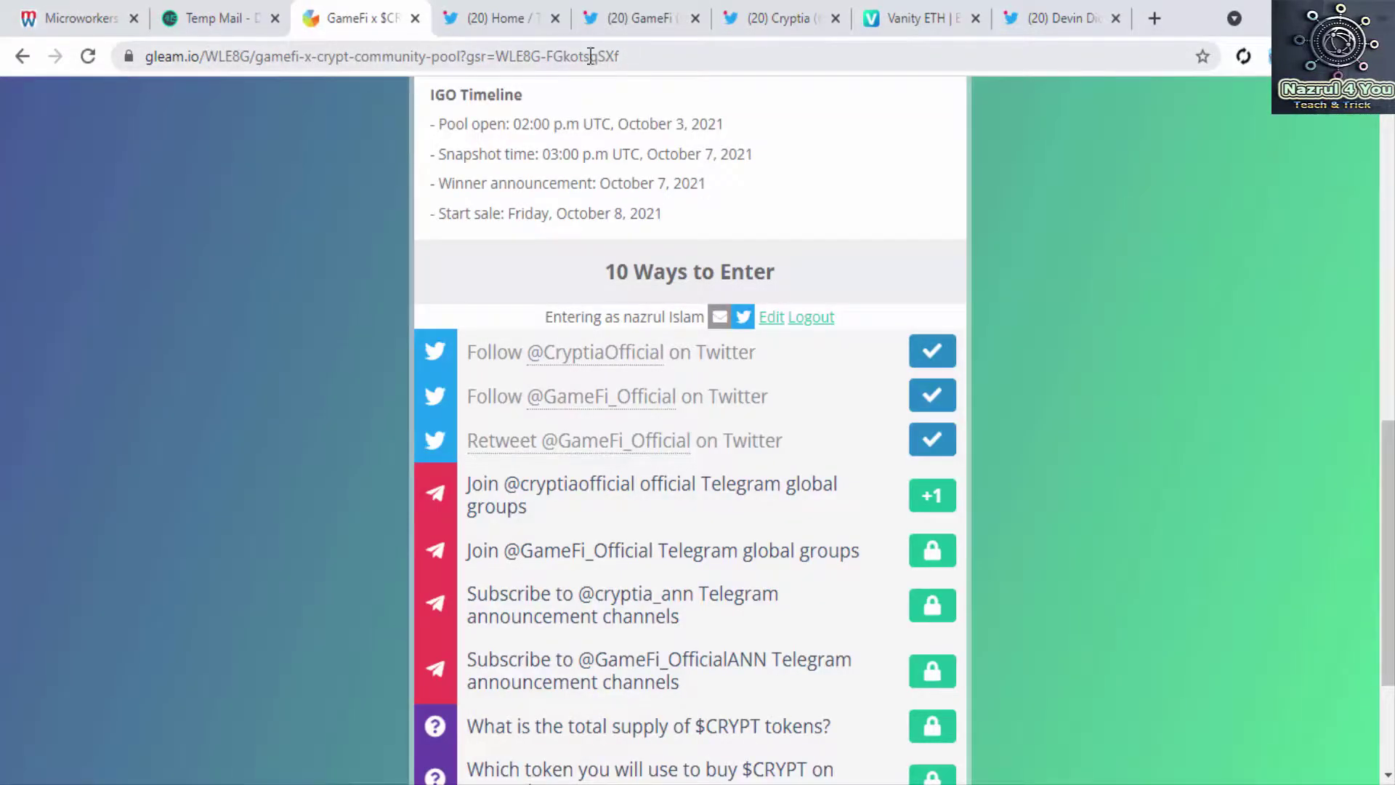
{"action": "left_click", "coordinate": [81, 18]}
{"action": "scroll", "coordinate": [237, 545], "scroll_direction": "down", "scroll_amount": 1}
{"action": "left_click", "coordinate": [235, 536]}
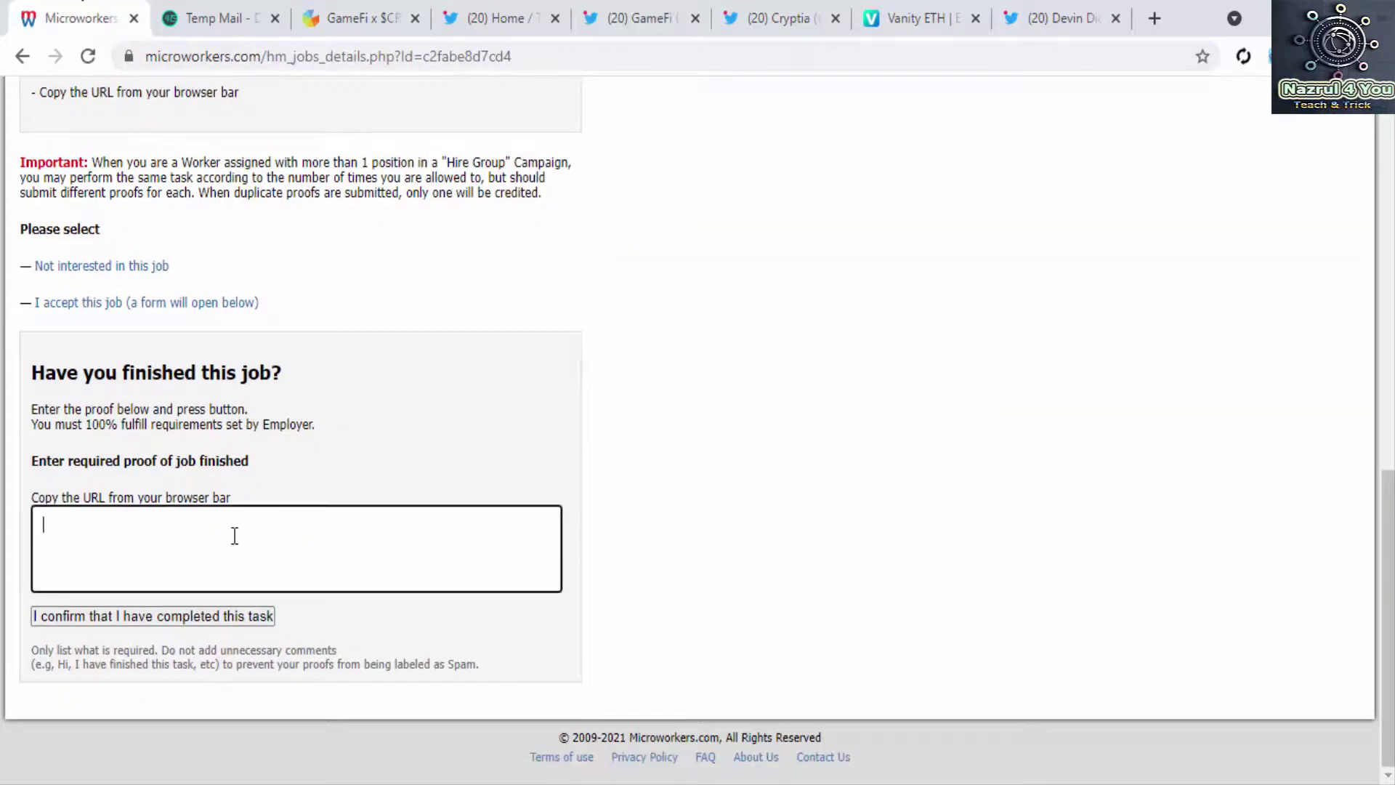
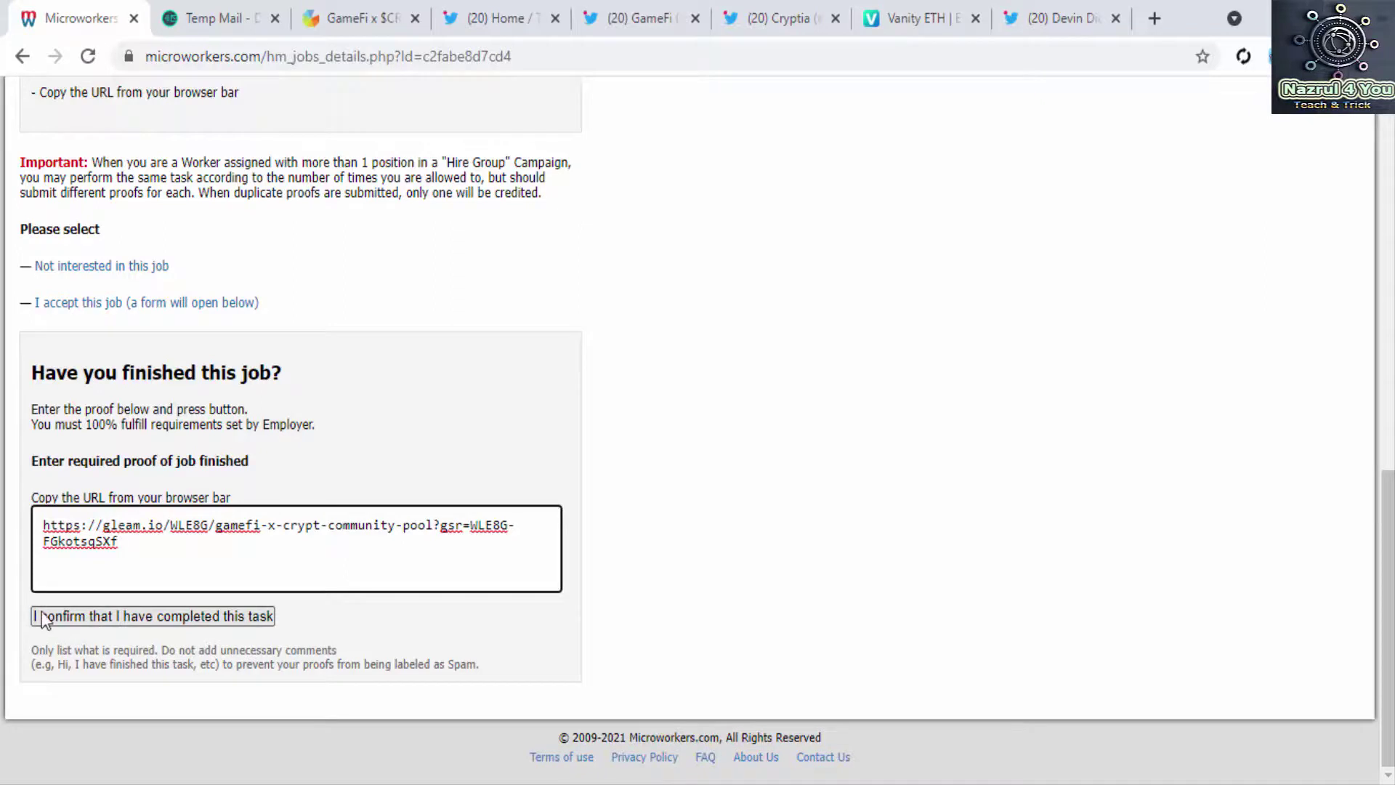
{"action": "left_click", "coordinate": [215, 617]}
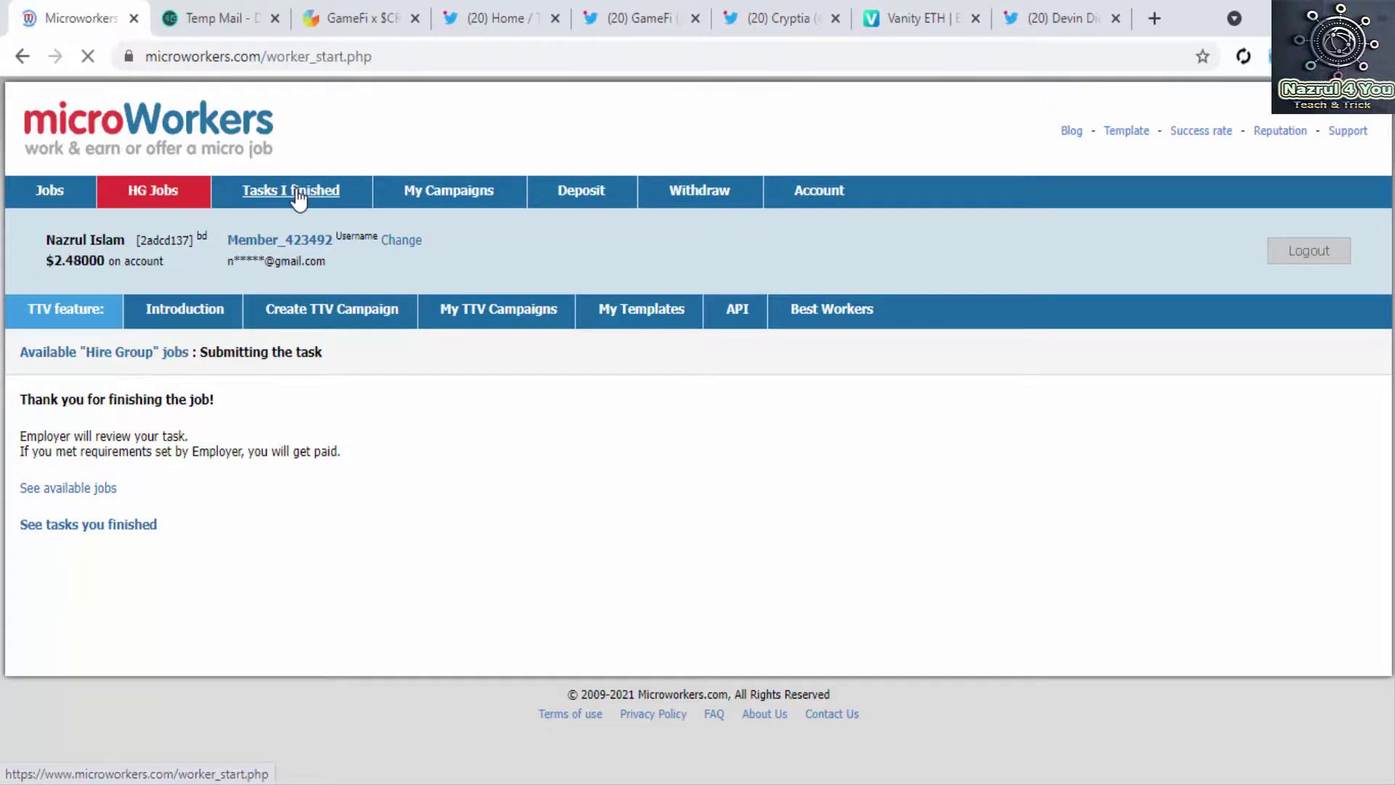
Step: Open the Hire Group finished-tasks list and scroll to find Whitelist: Sign up pending review
{"action": "left_click", "coordinate": [402, 402]}
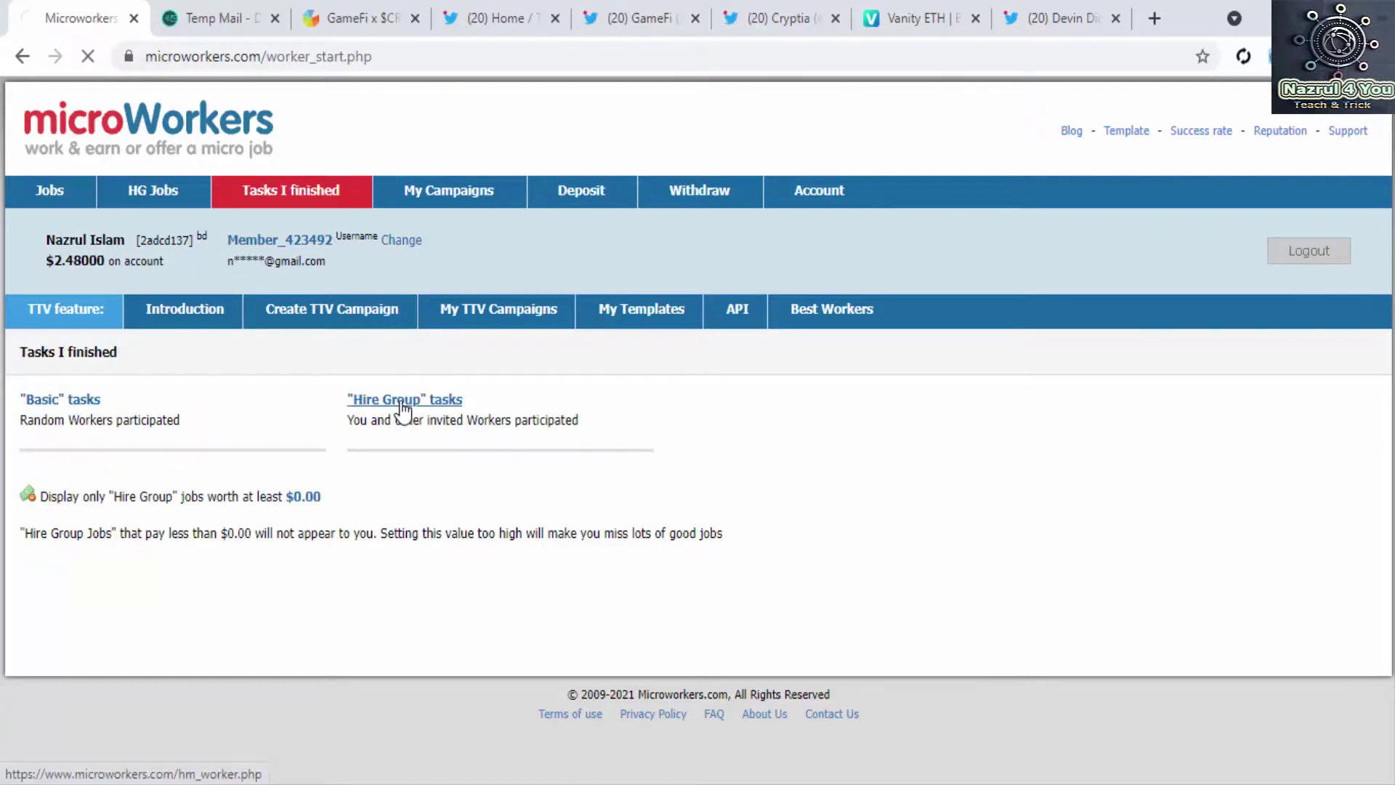
{"action": "scroll", "coordinate": [403, 412], "scroll_direction": "down", "scroll_amount": 3}
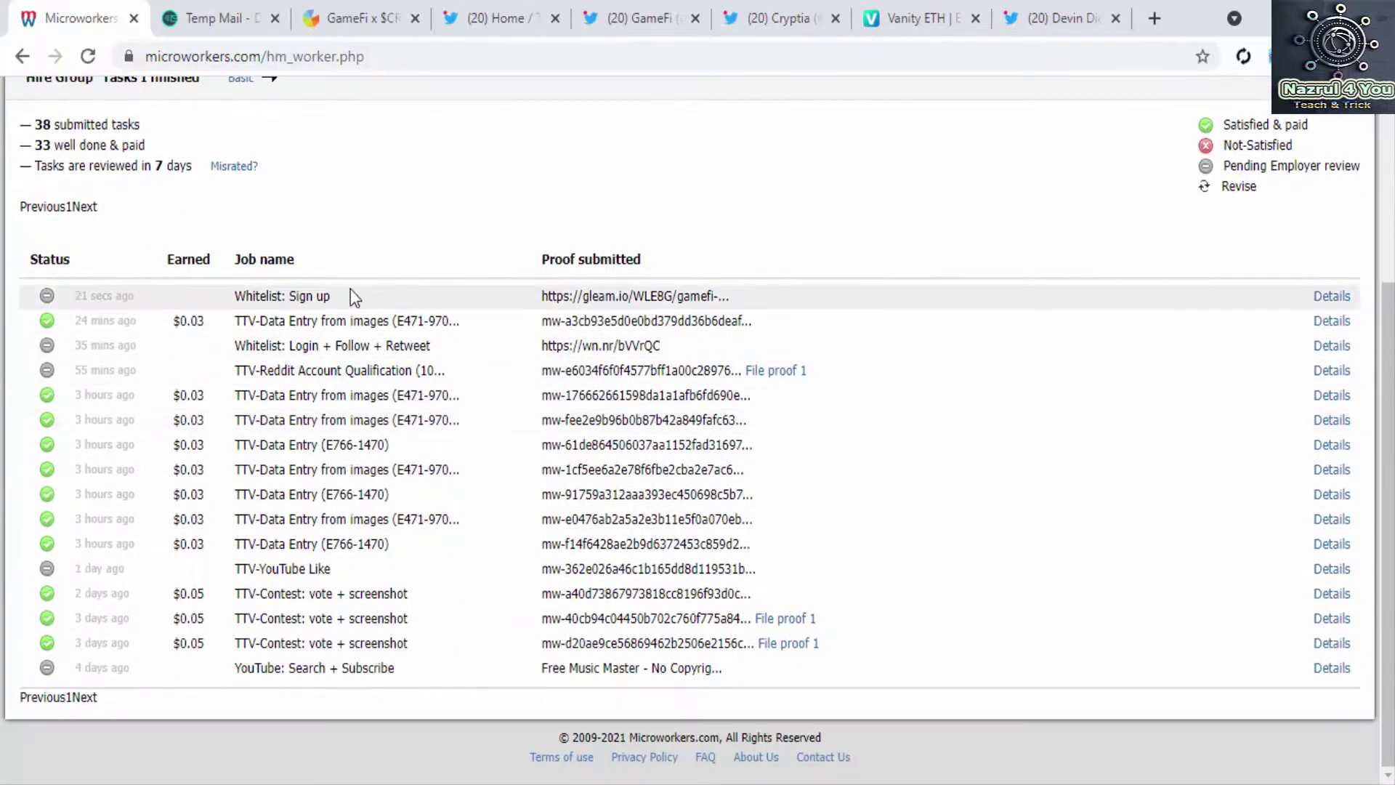
{"action": "scroll", "coordinate": [325, 477], "scroll_direction": "up", "scroll_amount": 3}
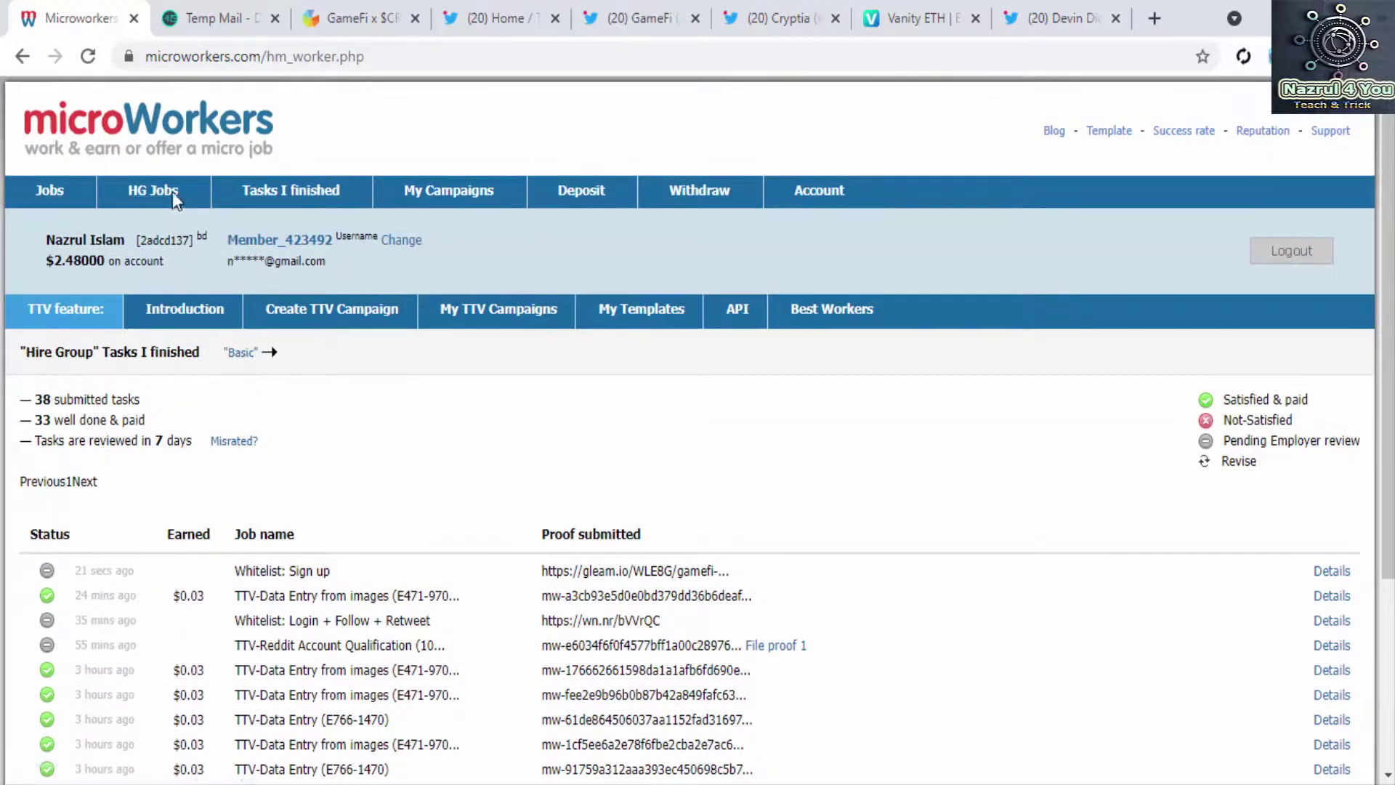